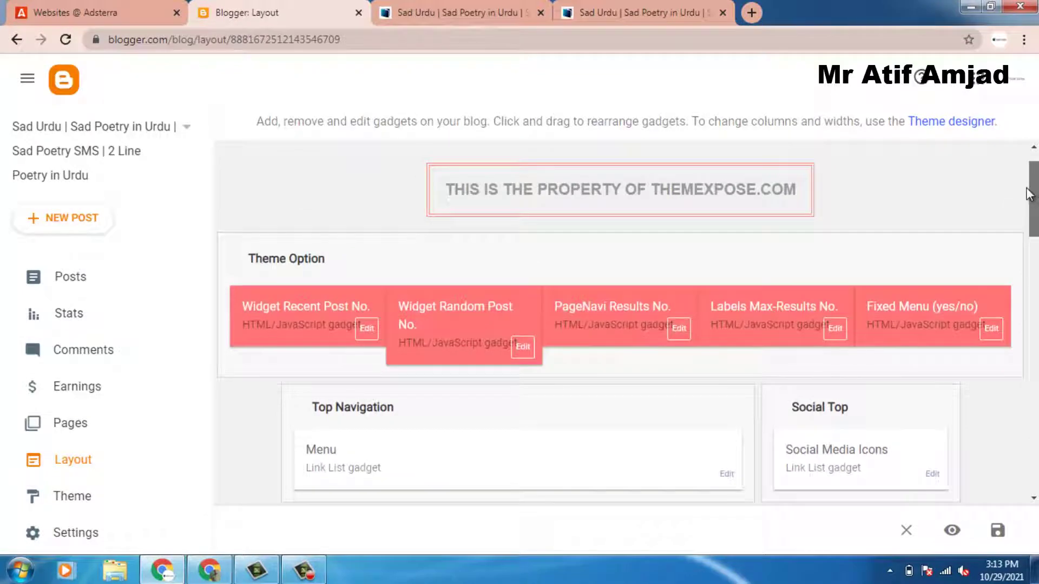
# Step: Find the empty Ads 728x90 section, then view the live sadurdu.com homepage without a header ad
pyautogui.scroll(-5, 1029, 194)
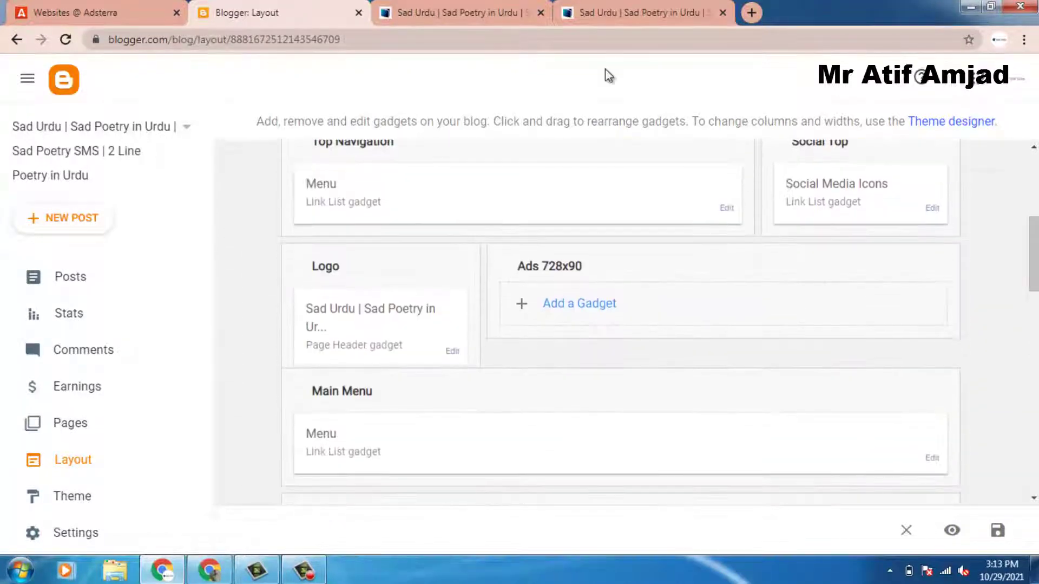
pyautogui.click(443, 4)
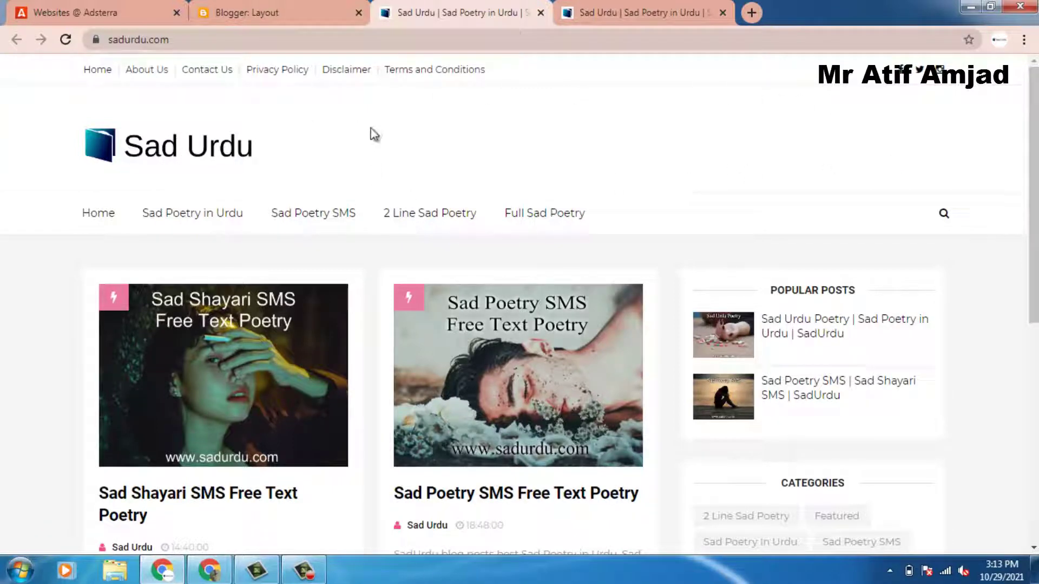
# Step: Open a reference blog with a header banner ad, then view sadurdu.com's 414 x 570 mobile preview
pyautogui.click(751, 12)
pyautogui.write('mr')
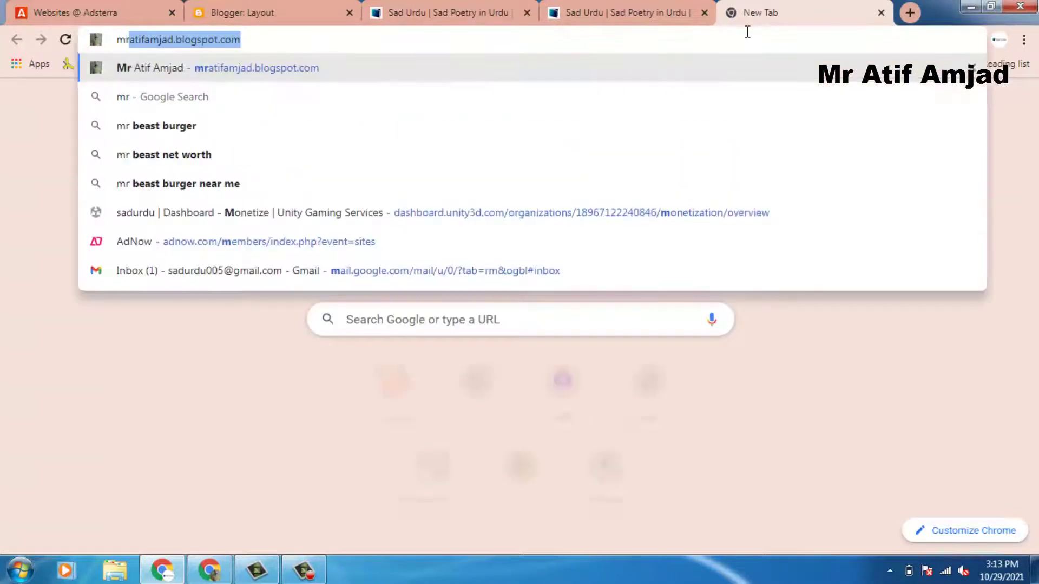
pyautogui.press('Return')
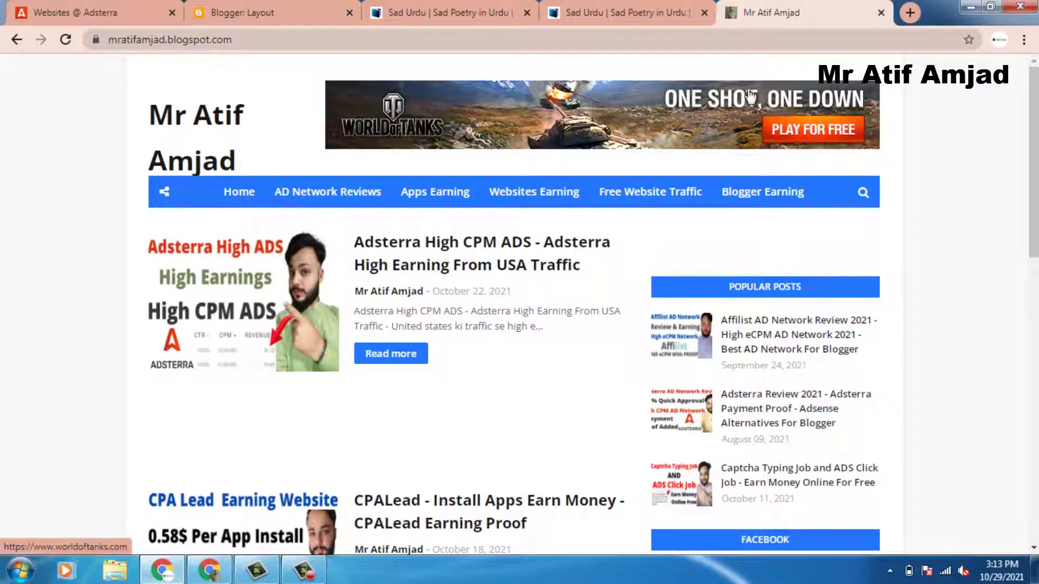
pyautogui.click(636, 3)
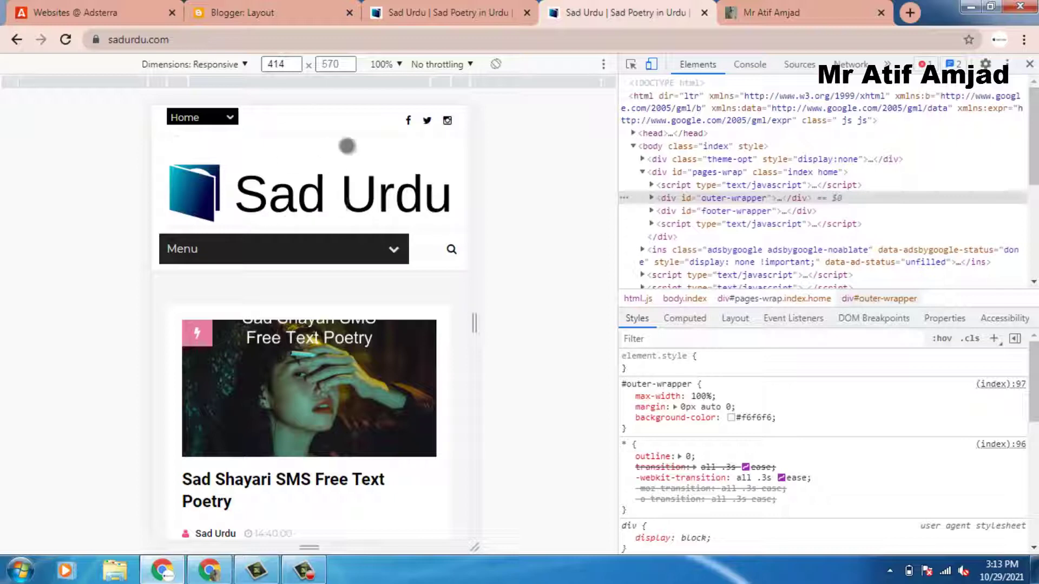
# Step: Compare sadurdu.com's desktop and mobile views, both without ads, then return to Blogger's Layout page
pyautogui.click(433, 3)
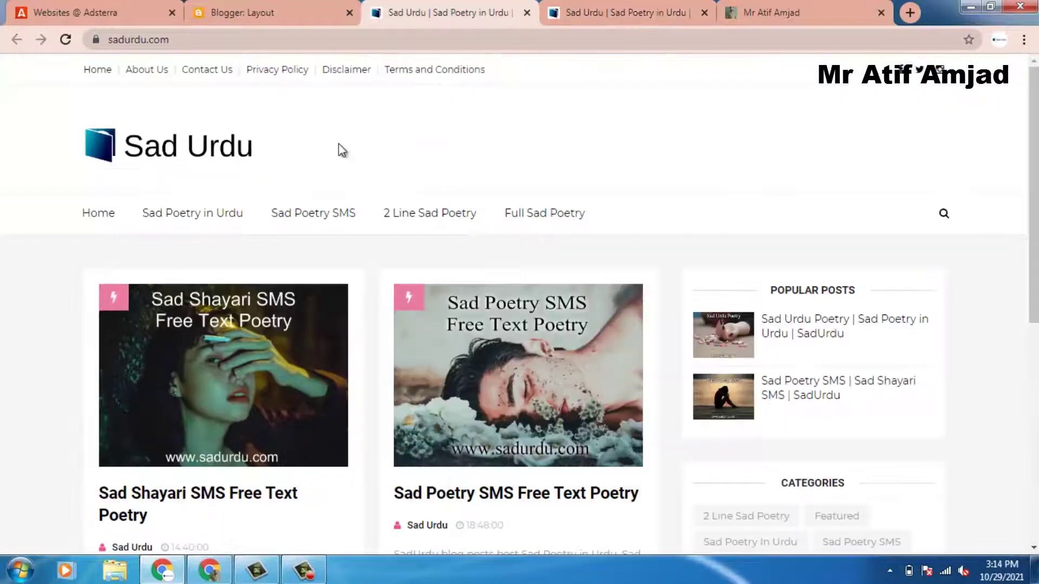
pyautogui.click(596, 12)
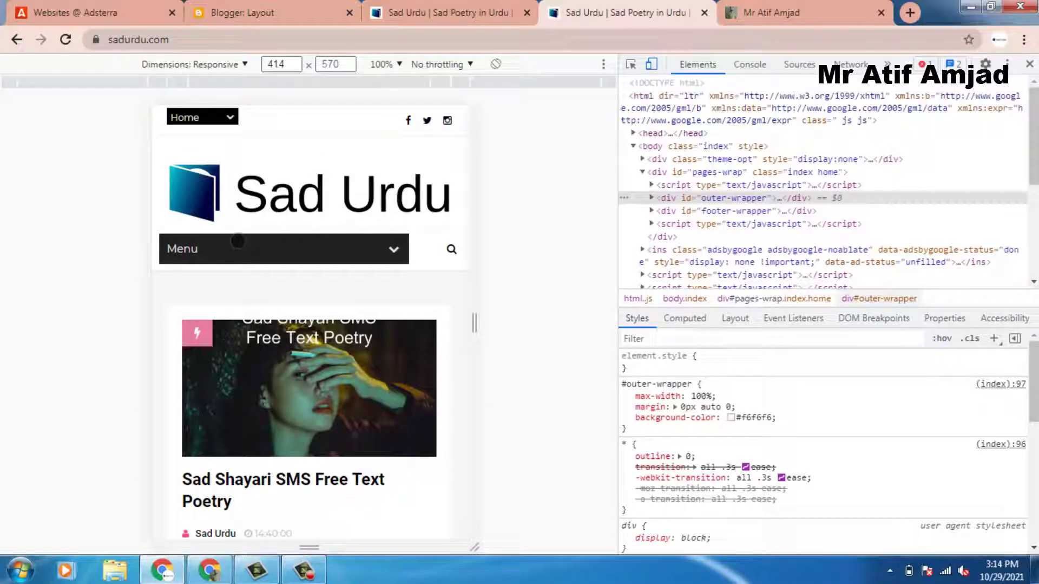
pyautogui.click(413, 8)
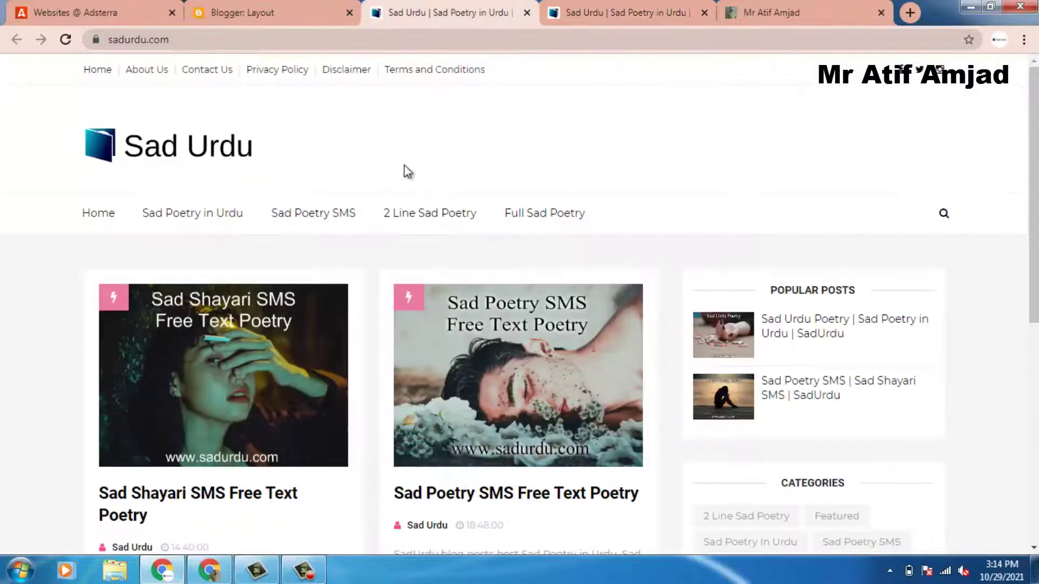
pyautogui.click(236, 5)
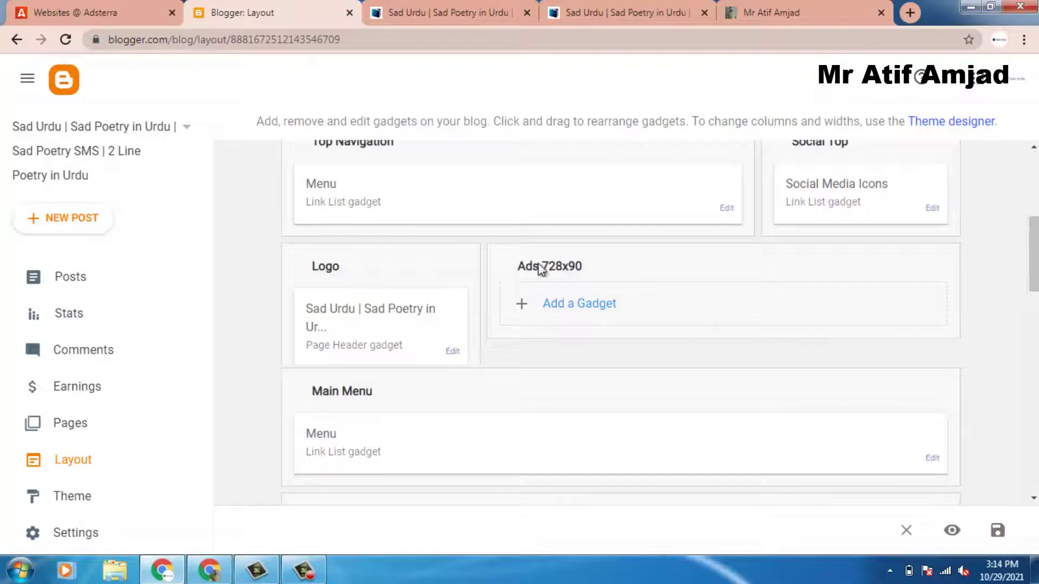
# Step: Copy the IFRAME SYNC script for the 728x90 ad unit from sadurdu.com's Adsterra ad codes
pyautogui.click(124, 5)
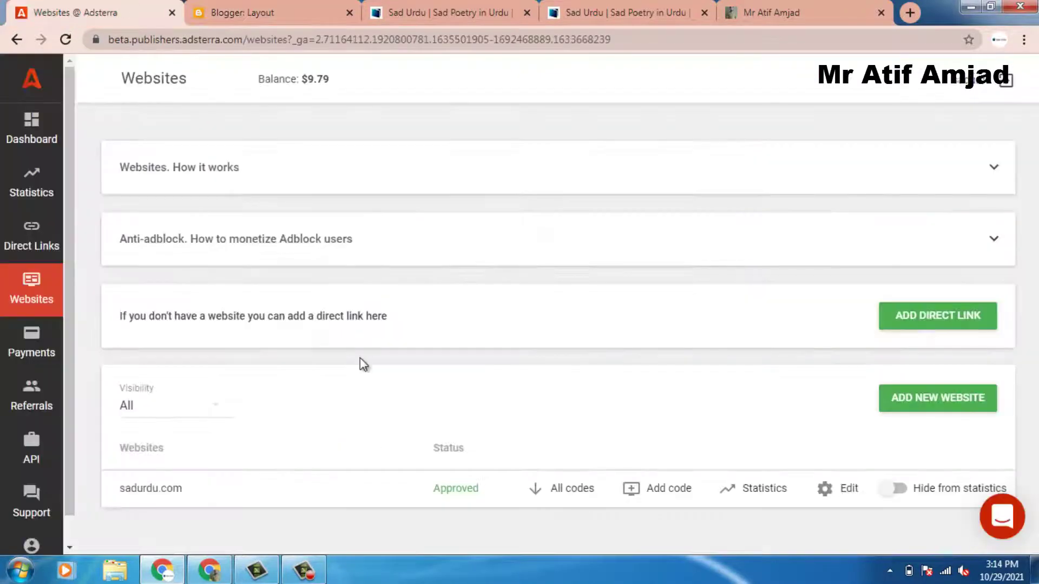
pyautogui.click(556, 490)
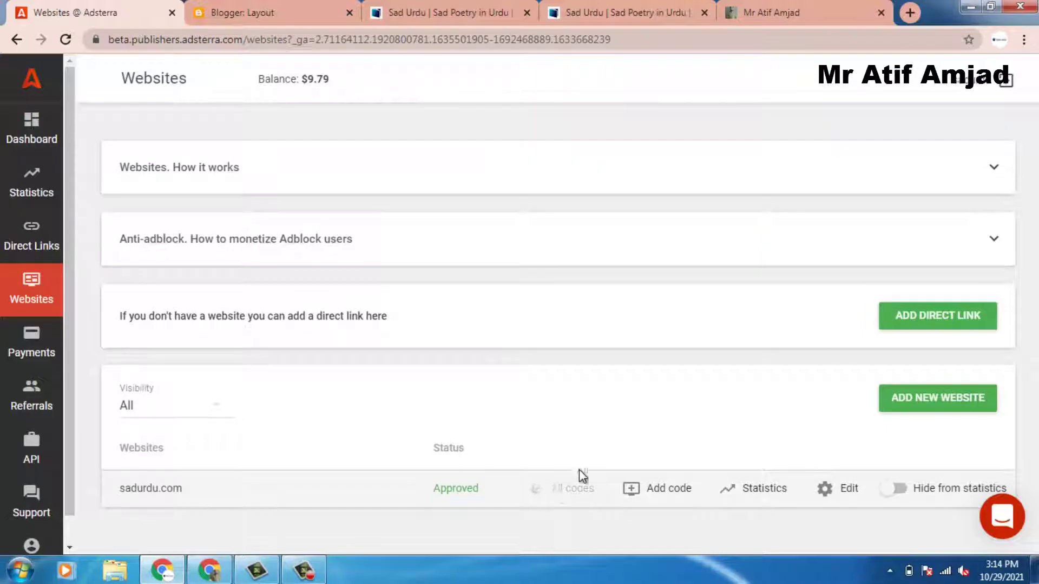
pyautogui.scroll(-2, 1034, 281)
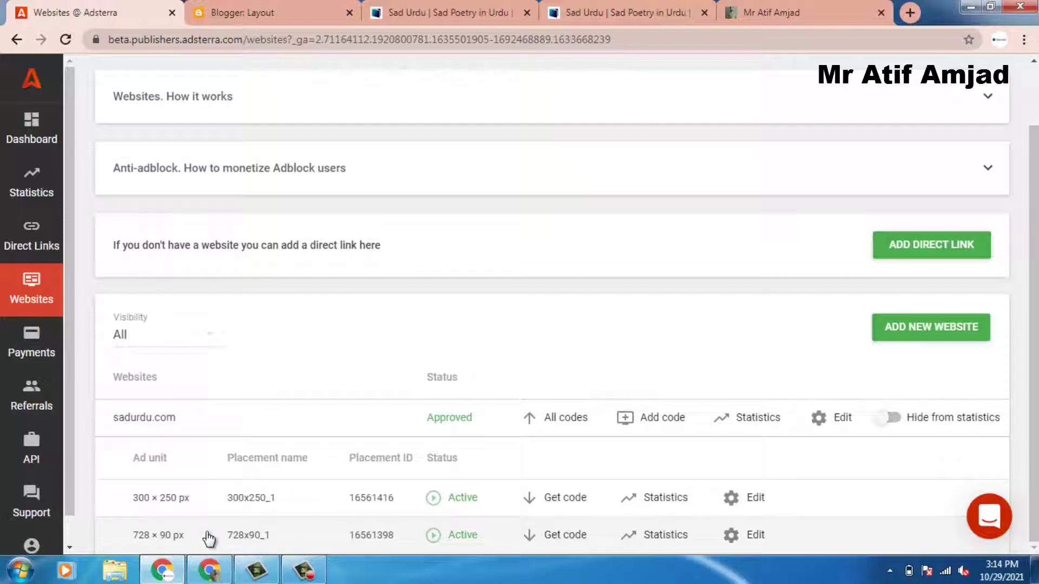
pyautogui.click(554, 538)
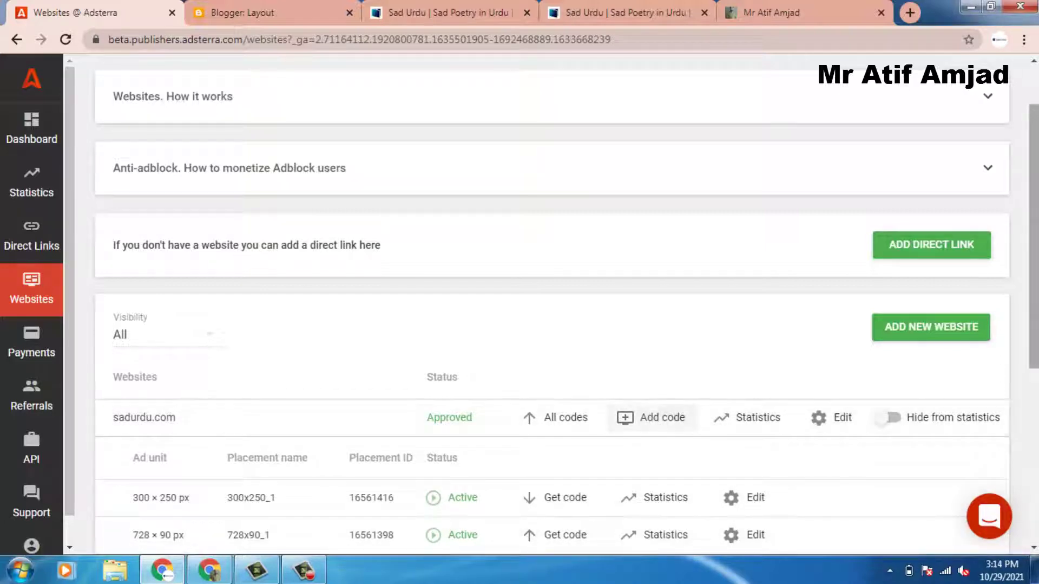
pyautogui.scroll(-3, 552, 325)
pyautogui.scroll(-2, 553, 325)
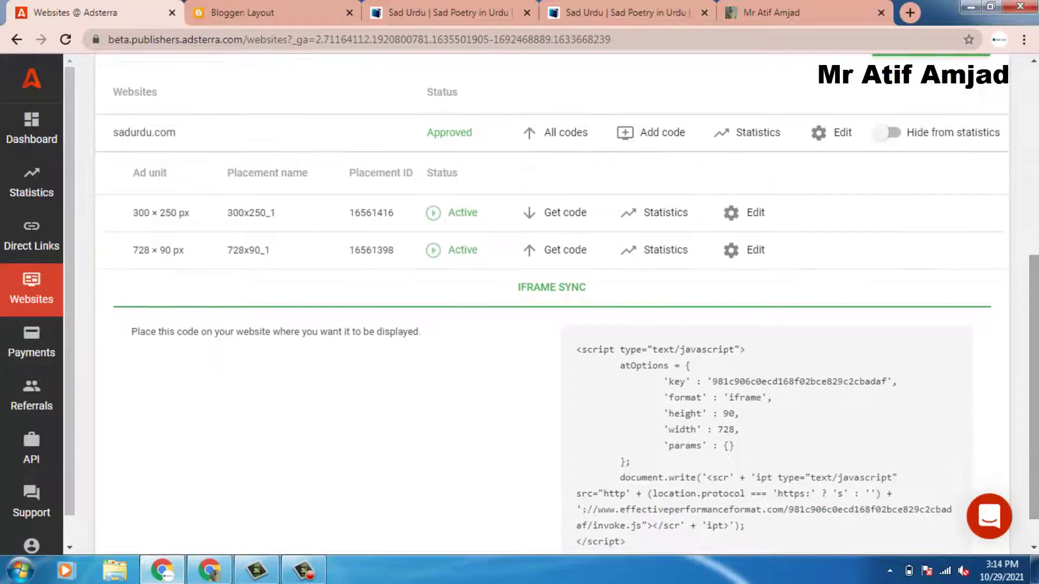
pyautogui.click(766, 443)
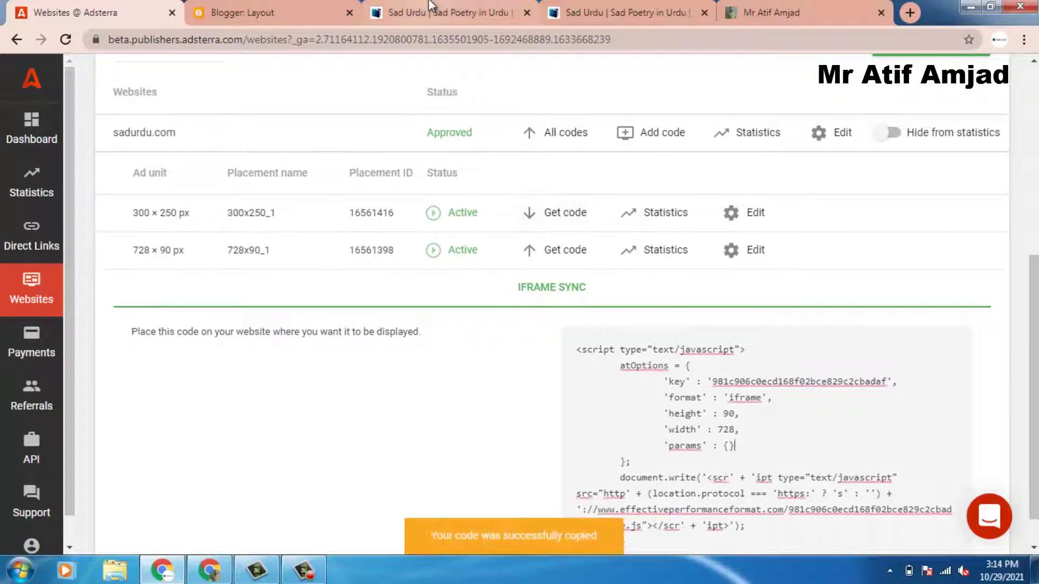
pyautogui.click(303, 12)
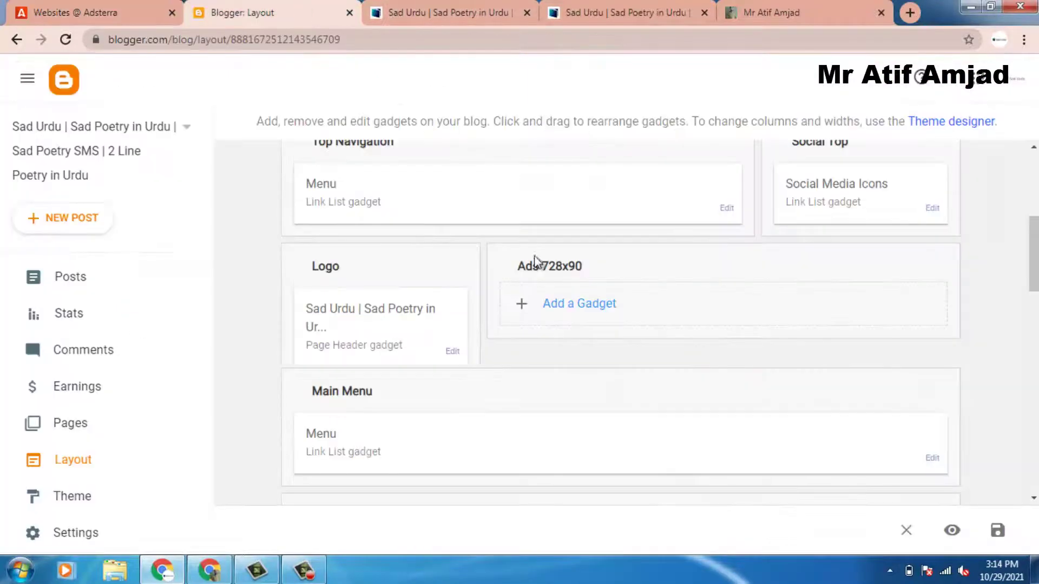
# Step: Add an HTML/JavaScript gadget containing the pasted Adsterra 728x90 script to the Ads 728x90 section
pyautogui.click(574, 305)
pyautogui.click(574, 308)
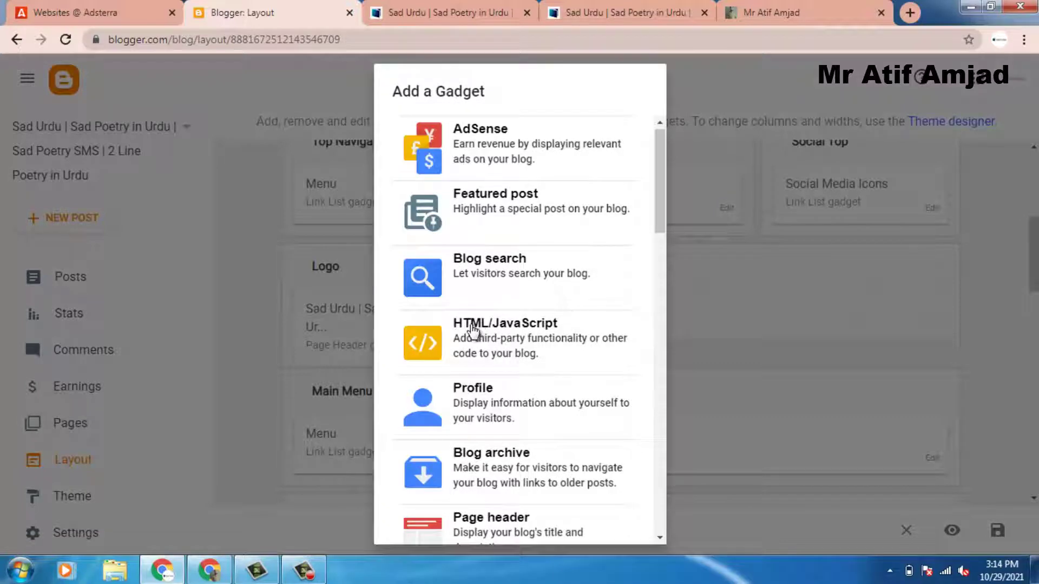
pyautogui.click(489, 341)
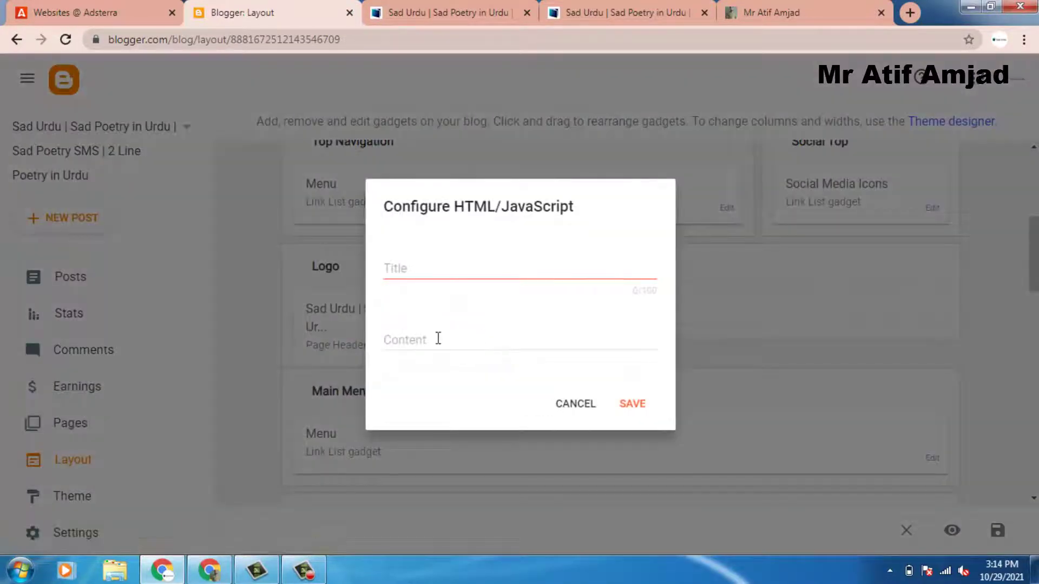
pyautogui.click(438, 338)
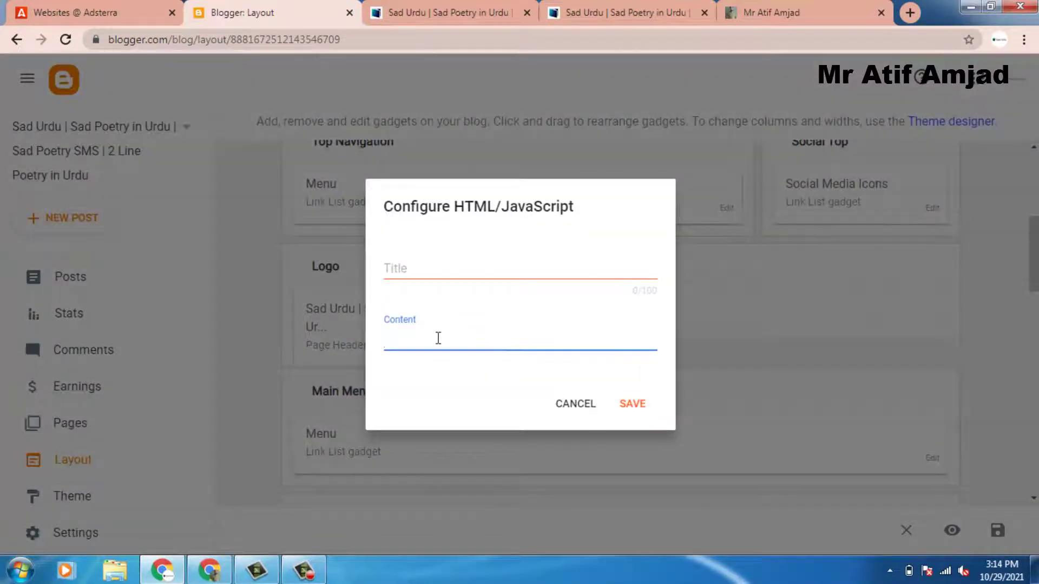
pyautogui.hotkey('ctrl', 'v')
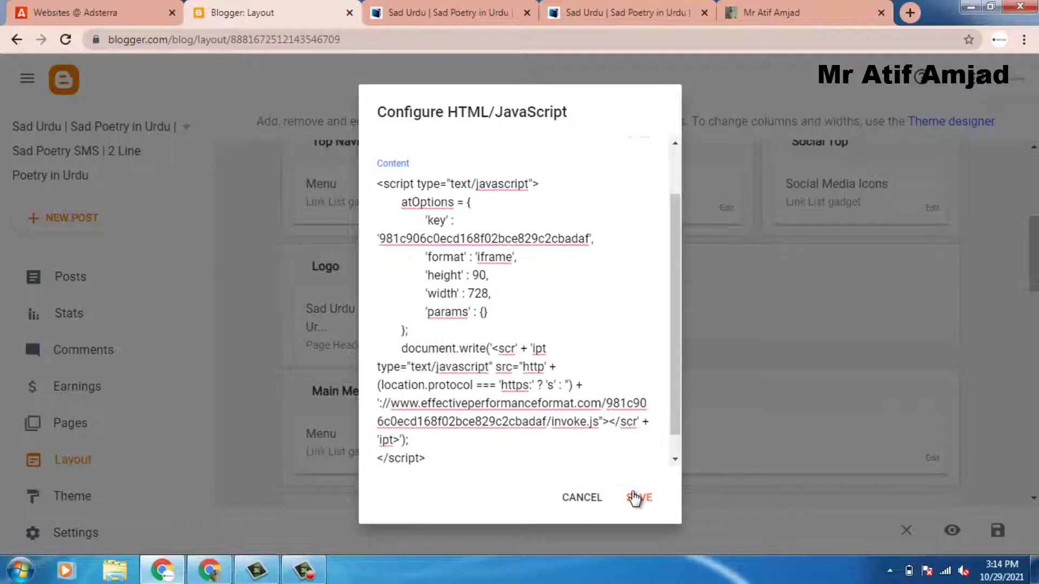
pyautogui.click(635, 497)
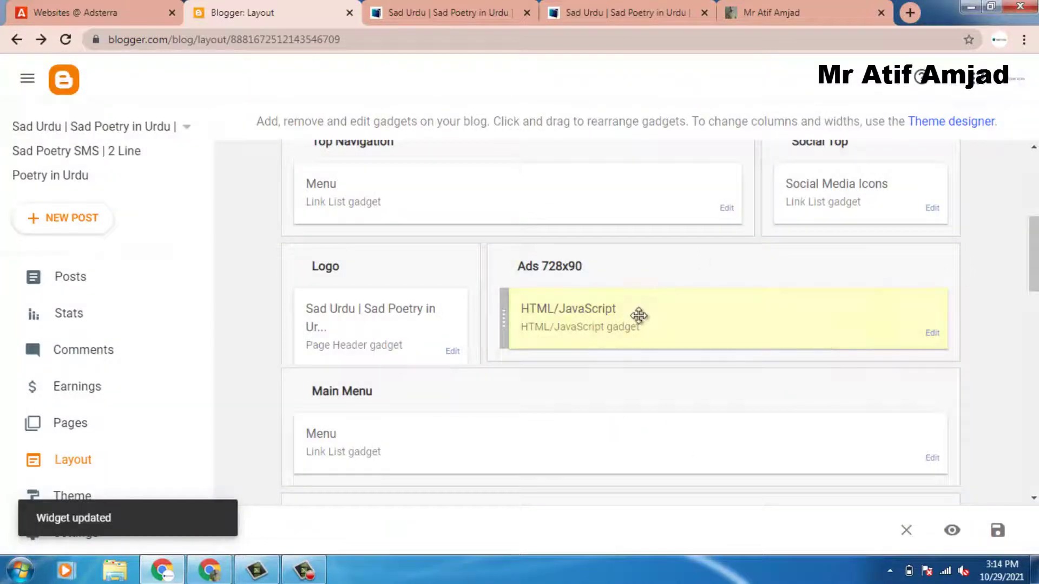
pyautogui.click(444, 12)
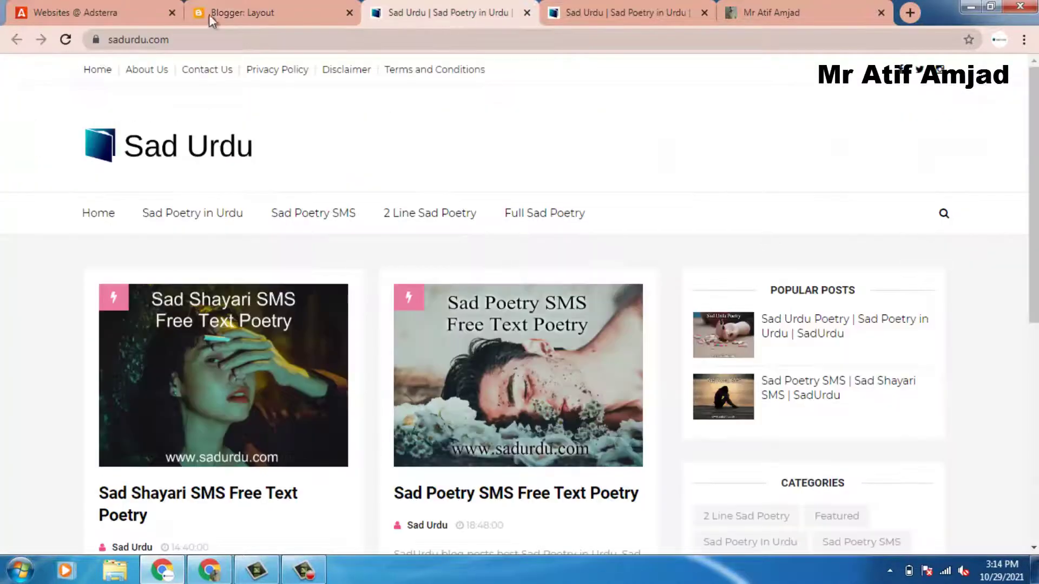
# Step: Reload sadurdu.com on desktop and mobile preview to confirm the World of Tanks header banner
pyautogui.click(63, 39)
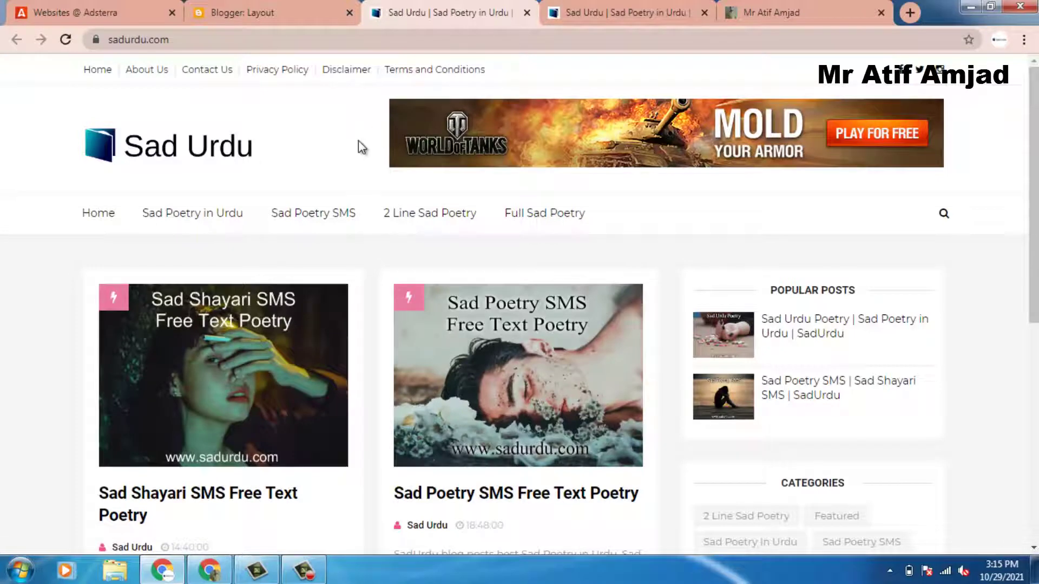
pyautogui.click(611, 9)
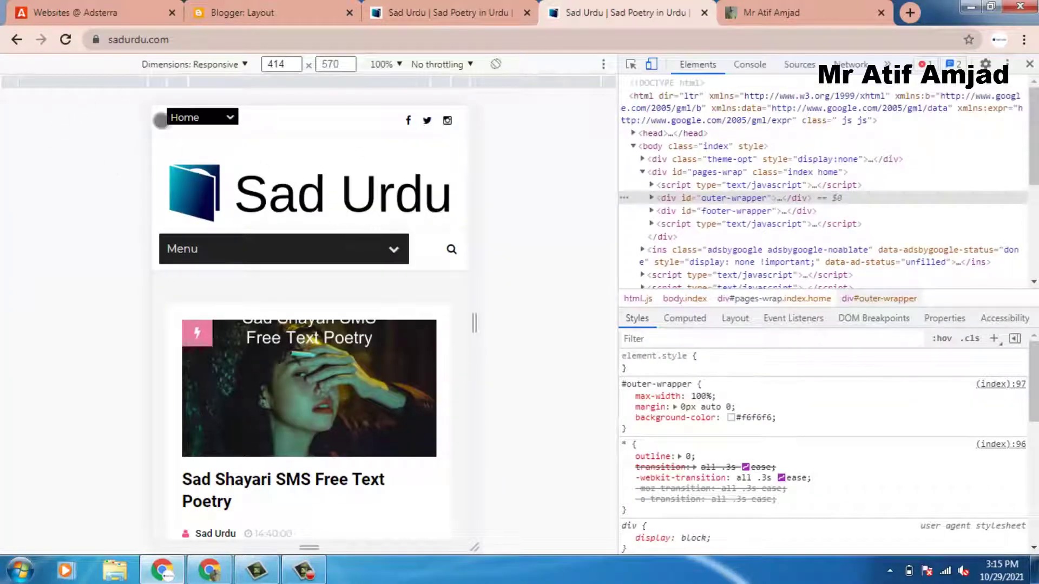
pyautogui.click(65, 41)
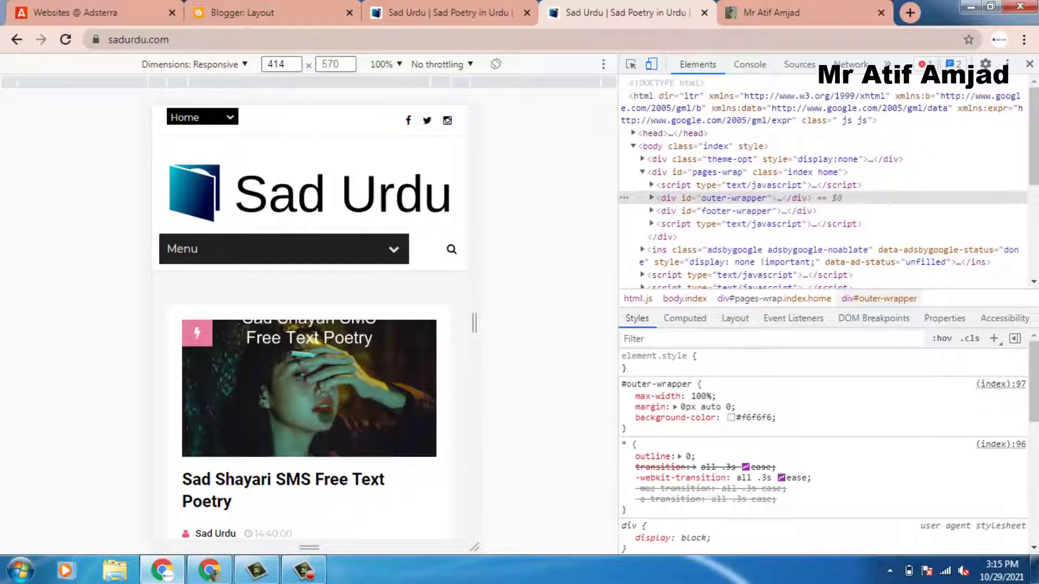
pyautogui.click(64, 41)
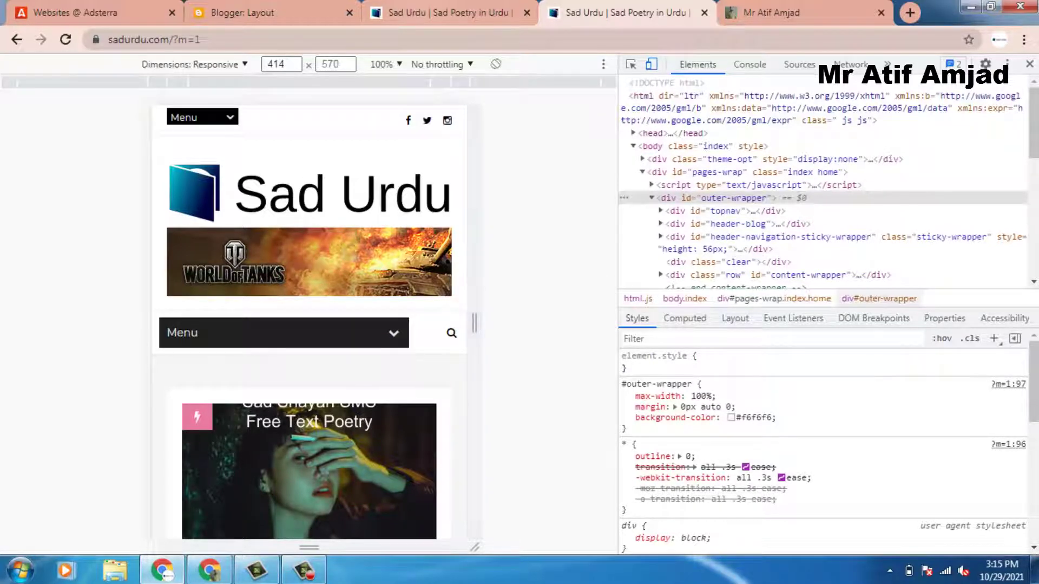
pyautogui.click(273, 12)
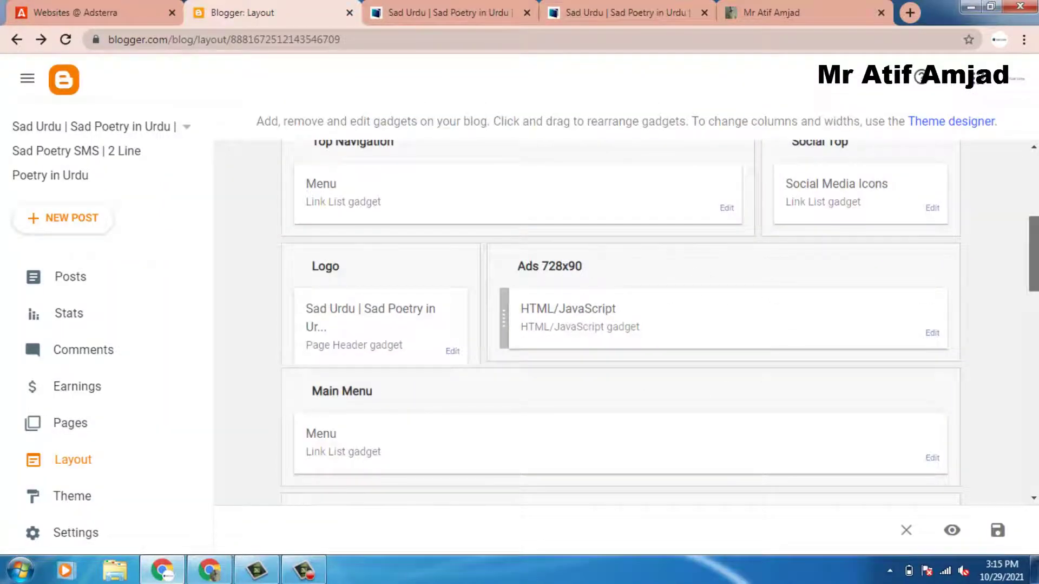
# Step: Dismiss the Windows color scheme prompt and scroll the Layout page to the empty Ads Home/Post (728x90) section
pyautogui.scroll(3, 1034, 251)
pyautogui.scroll(-2, 623, 322)
pyautogui.scroll(-1, 644, 239)
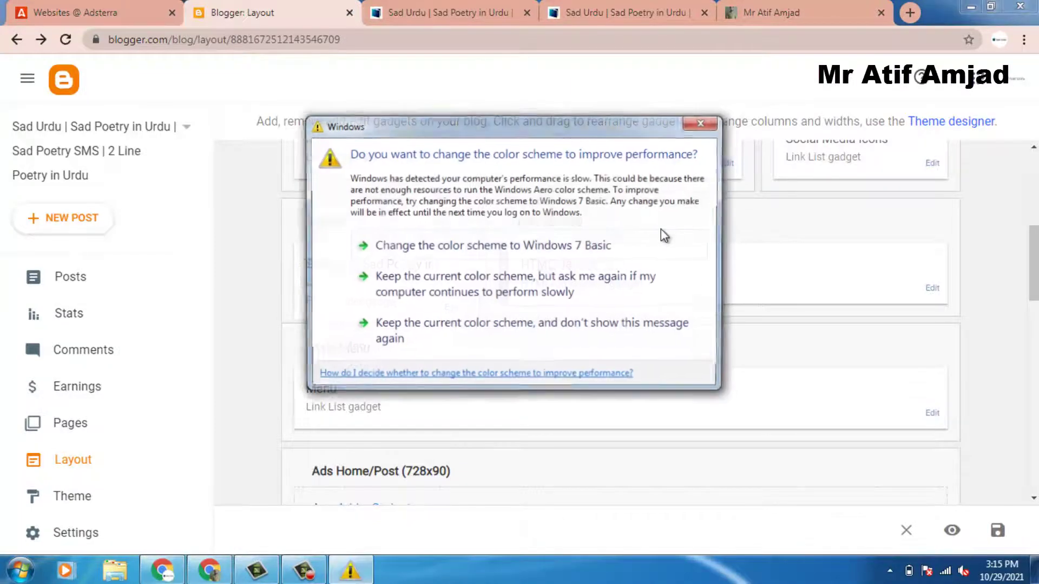
pyautogui.click(591, 332)
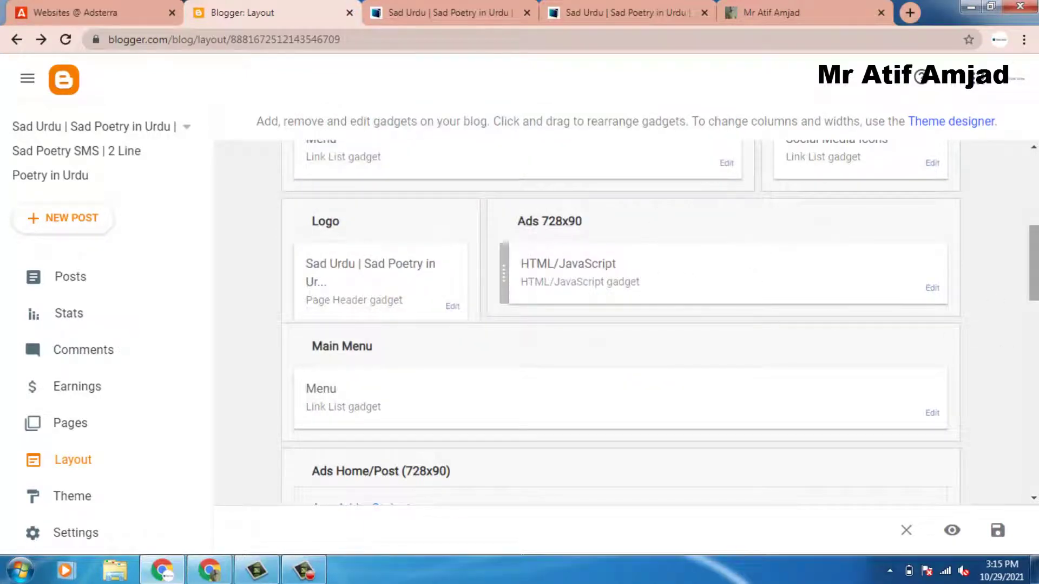
pyautogui.scroll(-3, 1034, 263)
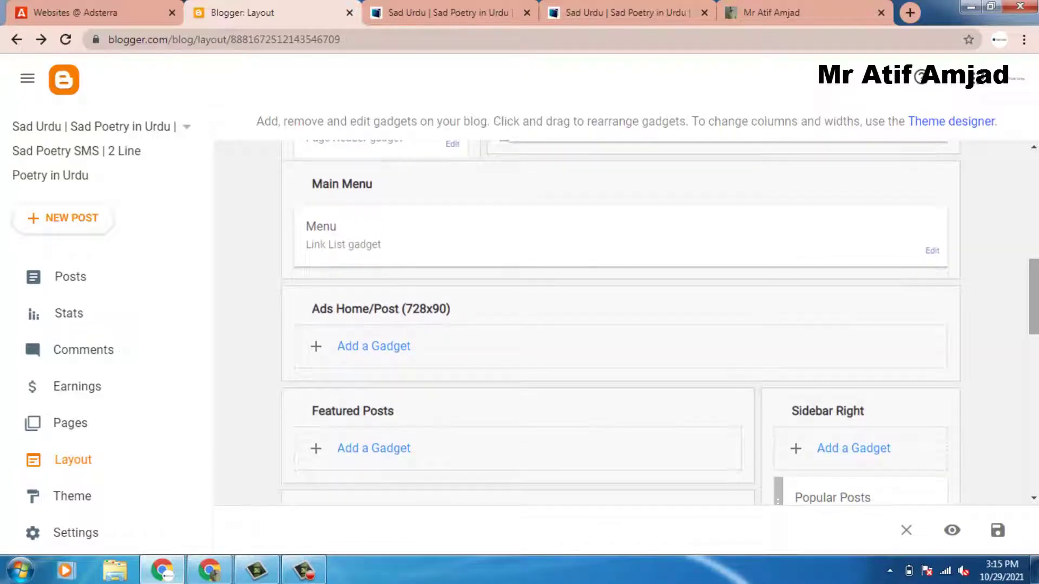
pyautogui.scroll(-2, 652, 223)
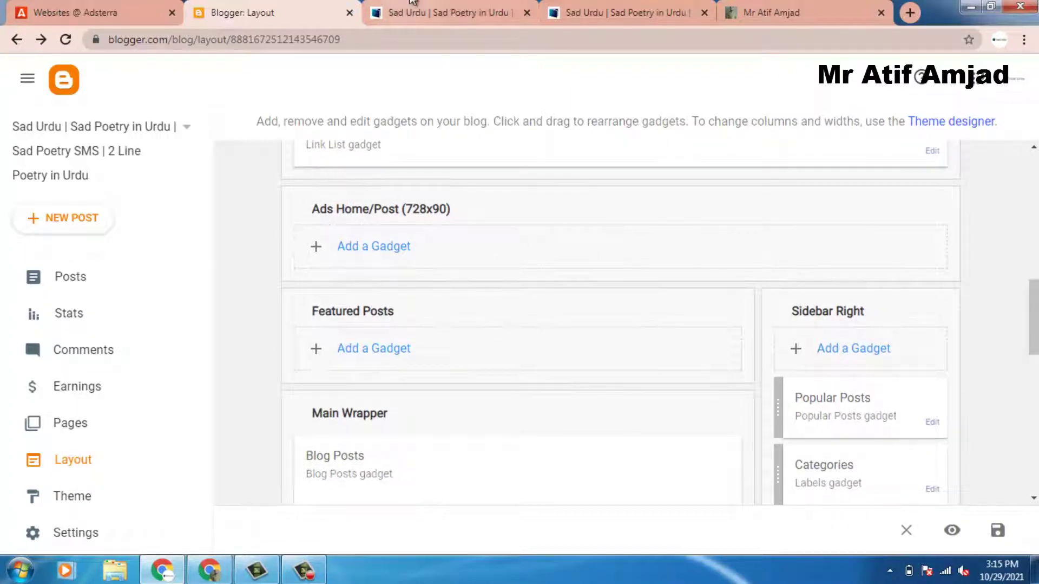
pyautogui.click(423, 13)
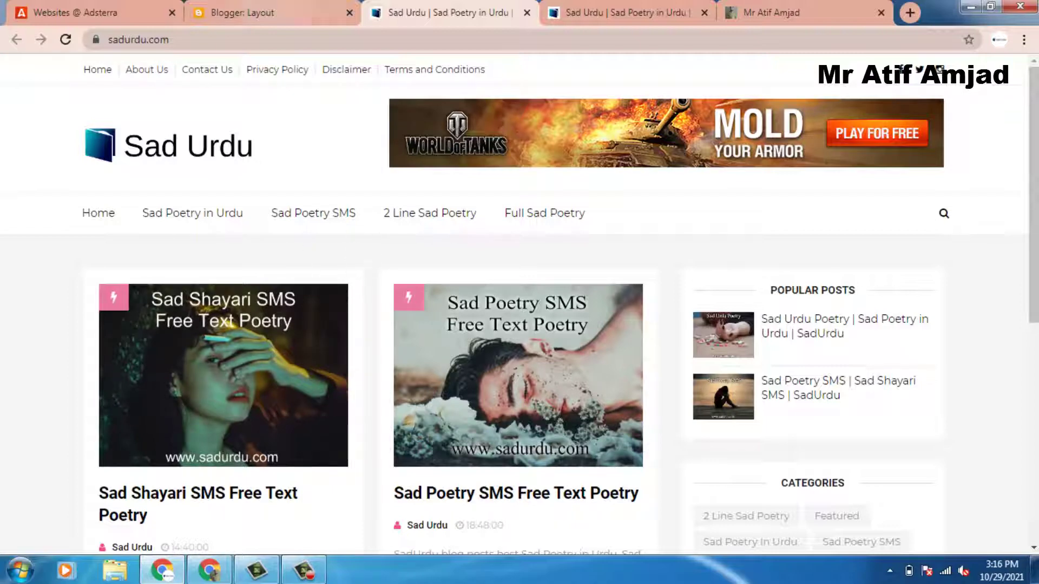
pyautogui.click(295, 12)
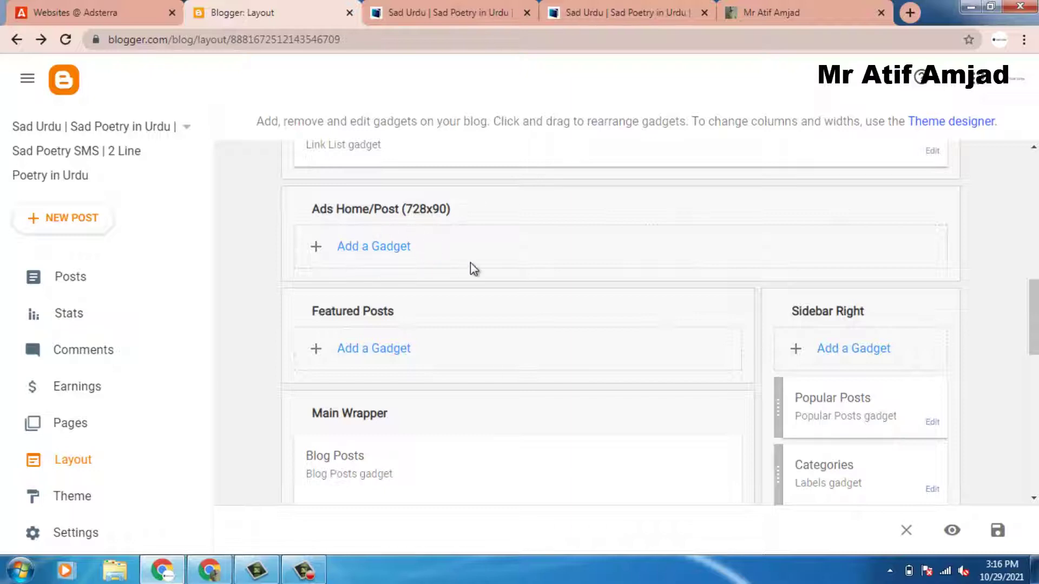
# Step: Add an HTML/JavaScript gadget with the pasted Adsterra 728x90 script to the Ads Home/Post (728x90) section
pyautogui.scroll(1, 1031, 301)
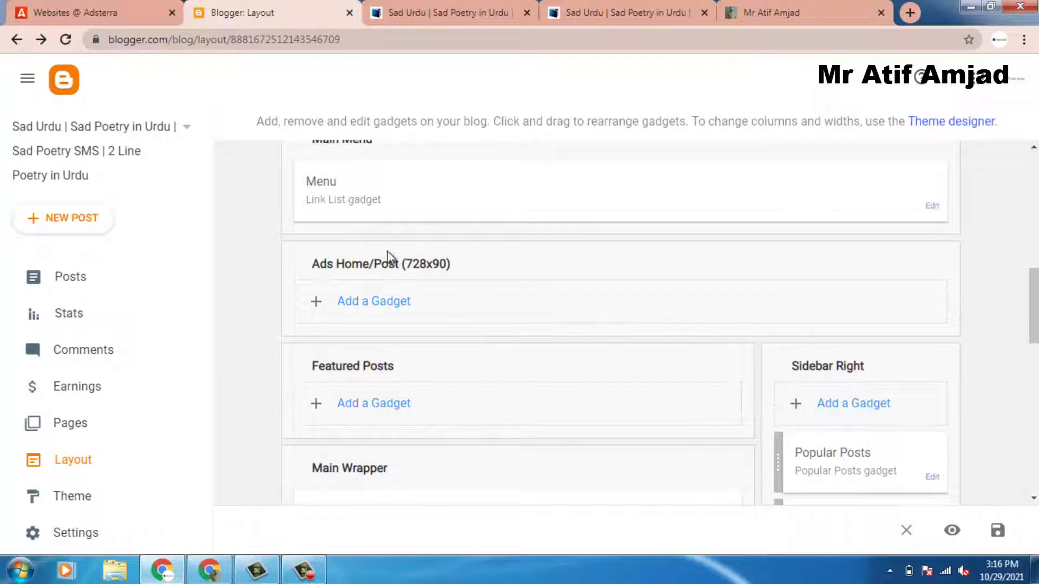
pyautogui.click(388, 312)
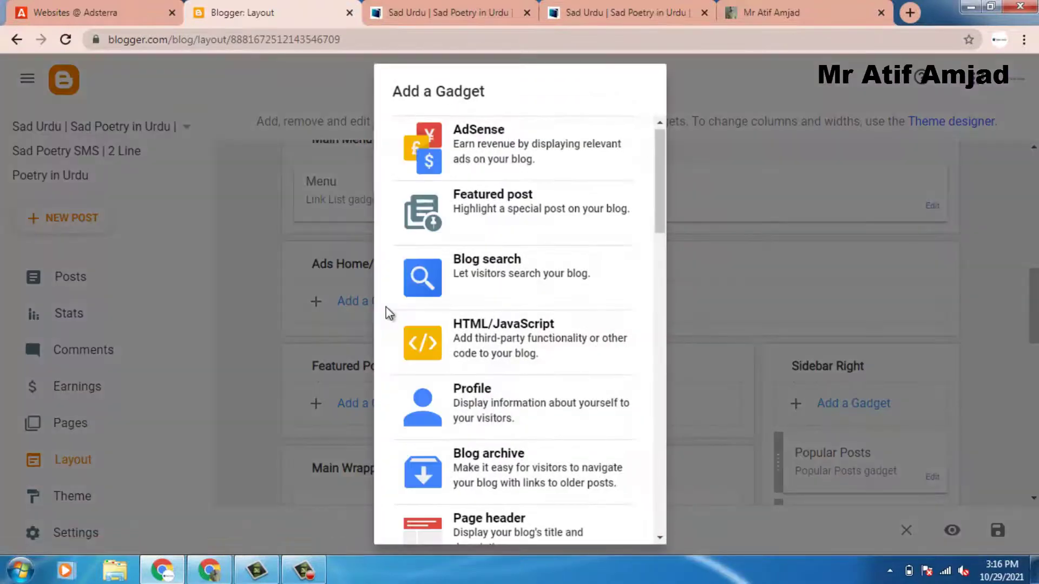
pyautogui.click(443, 339)
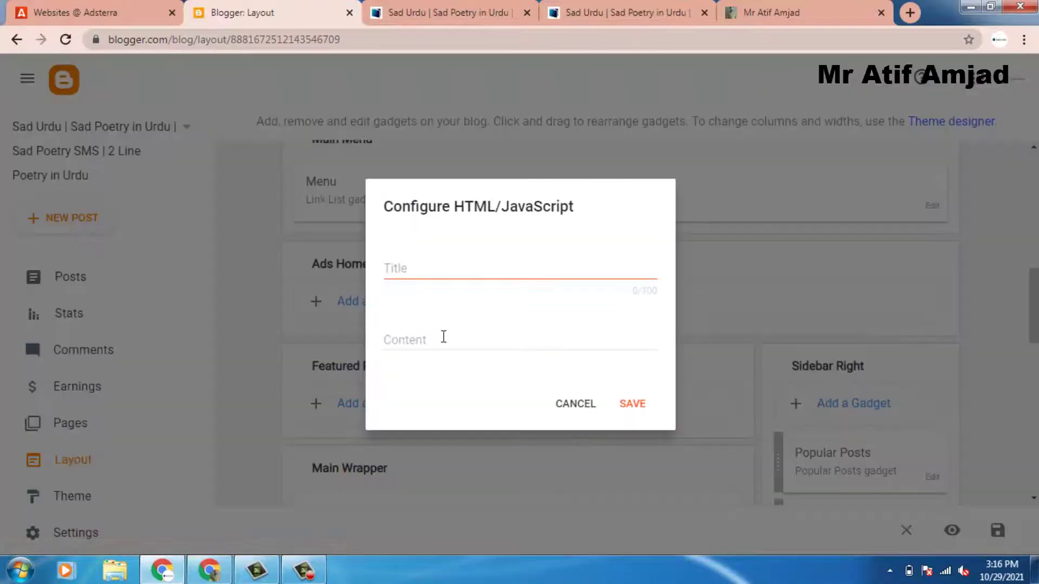
pyautogui.click(444, 337)
pyautogui.write('<script type="text/javascript"> \tatOptions = { \t\t\'key\' : \'981c906c0ecd168f02bce829c2cbadaf\', \t\t\'format\' : \'iframe\', \t\t\'height\' : 90, \t\t\'width\' : 728, \t\t\'params\' : {} \t}; \tdocument.write(\'<scr\' + \'ipt type="text/javascript" src="http\' + (location.protocol === \'https:\' ? \'s\' : \'\') + \'://www.effectiveperformanceformat.com/981c906c0ecd168f02bce829c2cbadaf/invoke.js"></scr\' + \'ipt>\'); </script>')
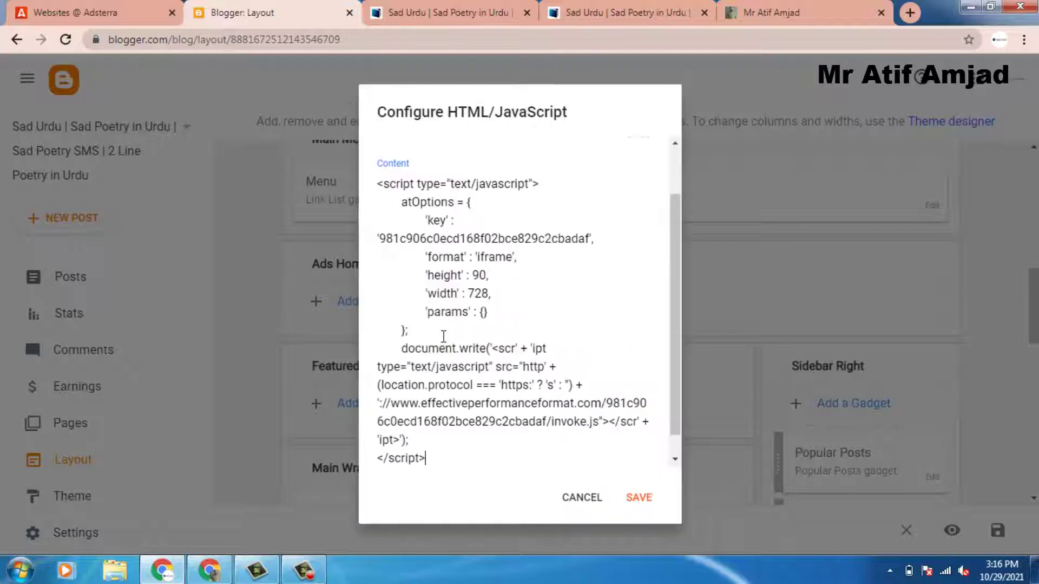
pyautogui.click(644, 496)
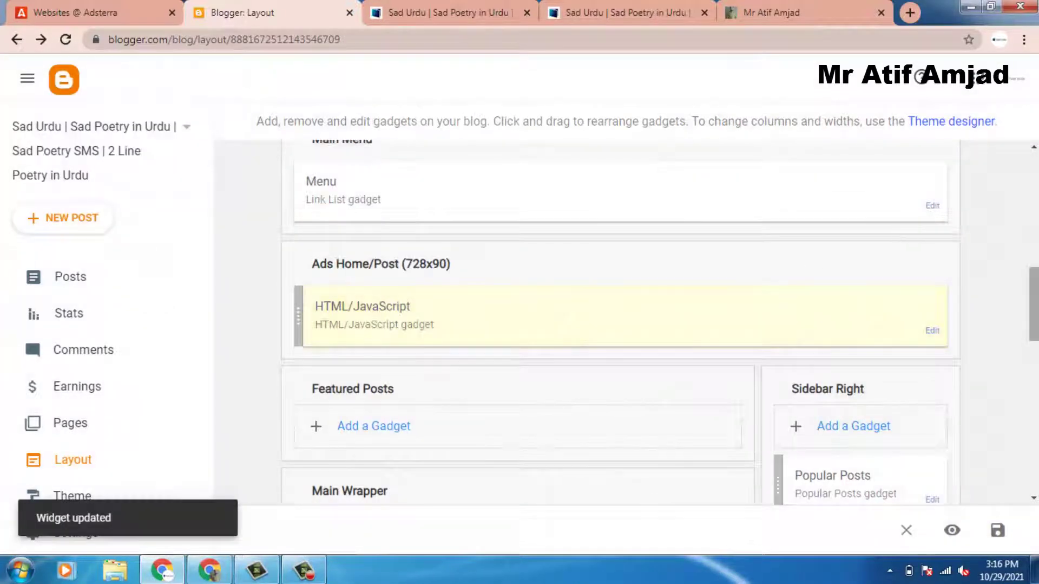
pyautogui.click(514, 8)
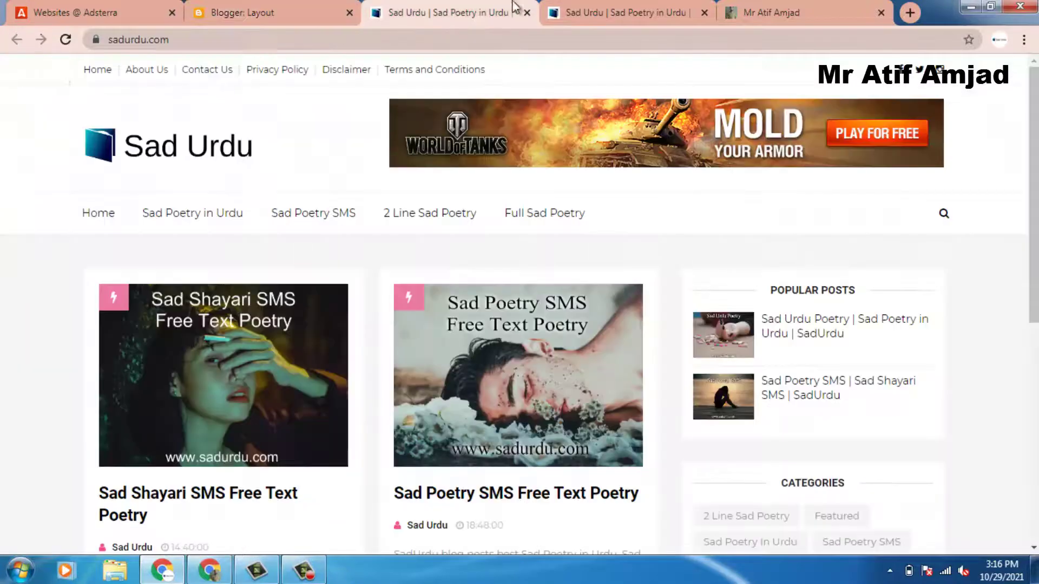
# Step: Reload sadurdu.com and confirm the second World of Tanks banner below the navigation on desktop
pyautogui.click(65, 40)
pyautogui.click(277, 8)
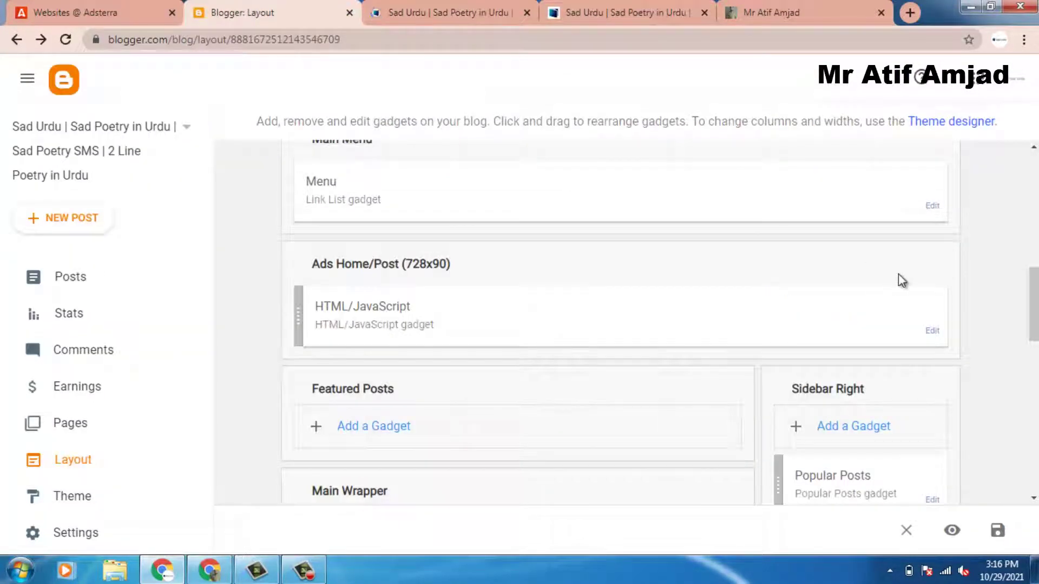
pyautogui.scroll(-4, 903, 280)
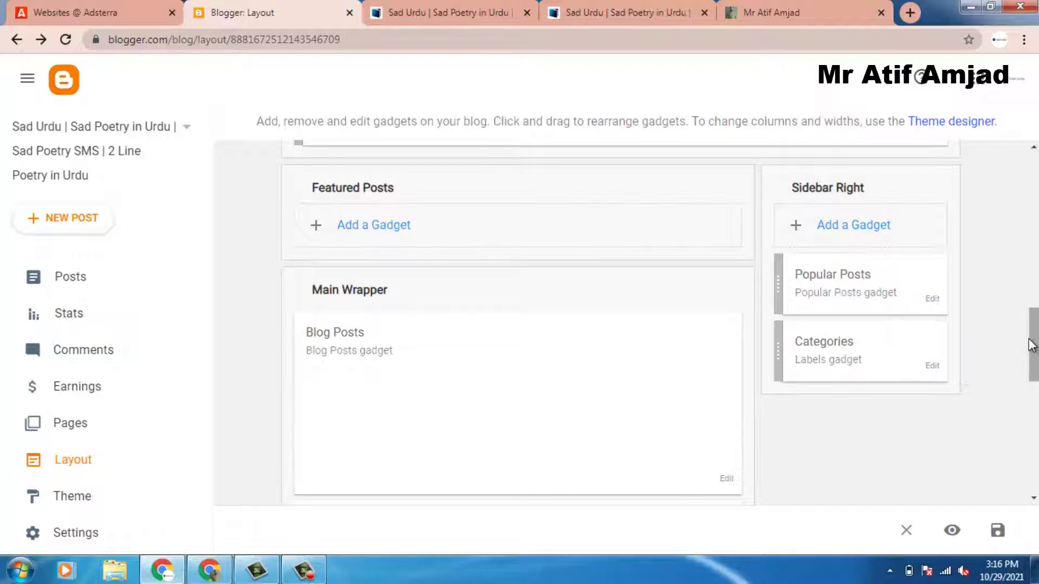
pyautogui.click(412, 12)
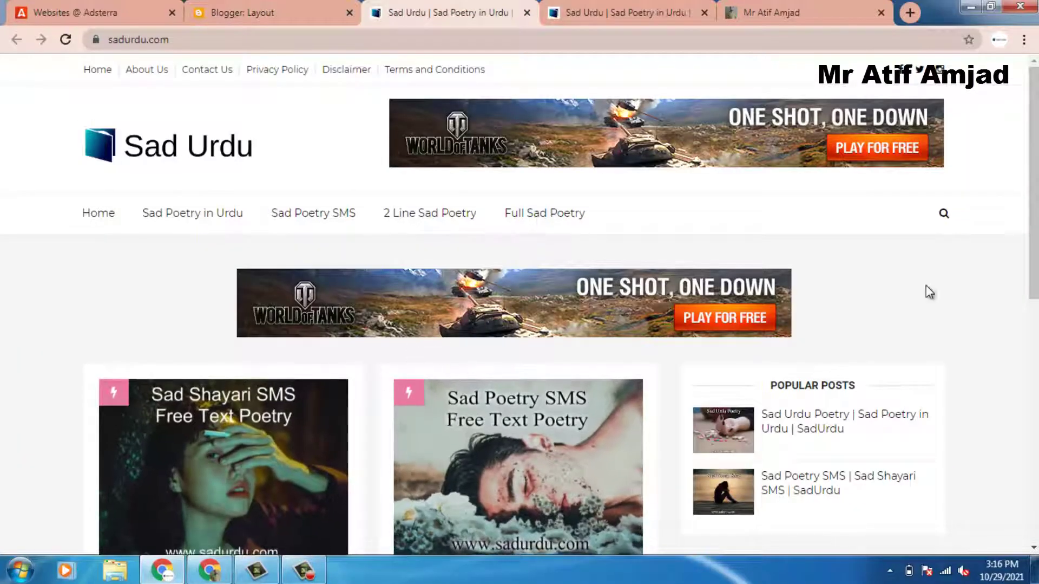
pyautogui.scroll(-7, 930, 292)
pyautogui.click(979, 491)
# Step: Reload the mobile preview and confirm the new banner appears there too
pyautogui.click(599, 7)
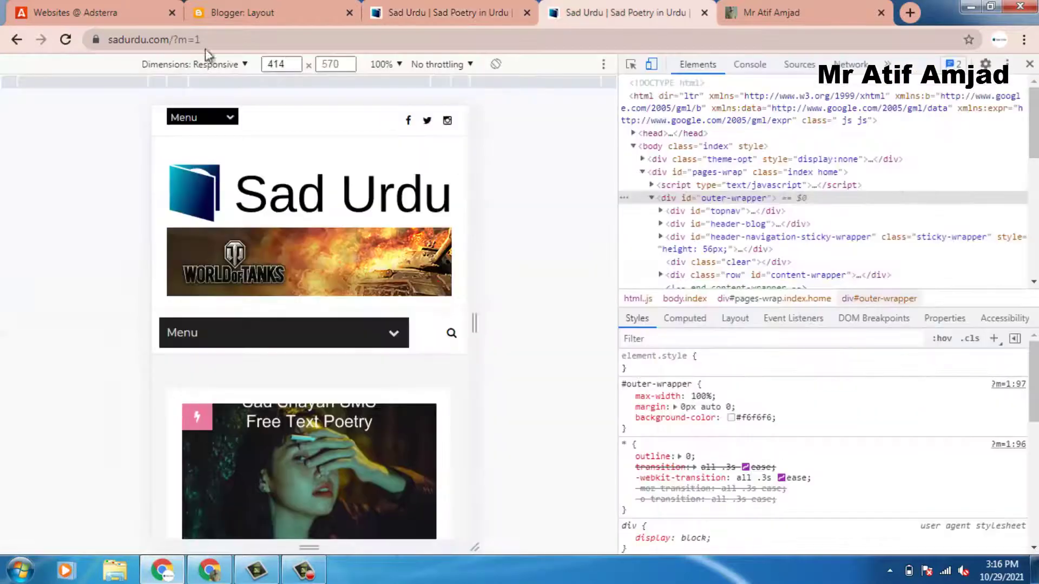
pyautogui.click(65, 47)
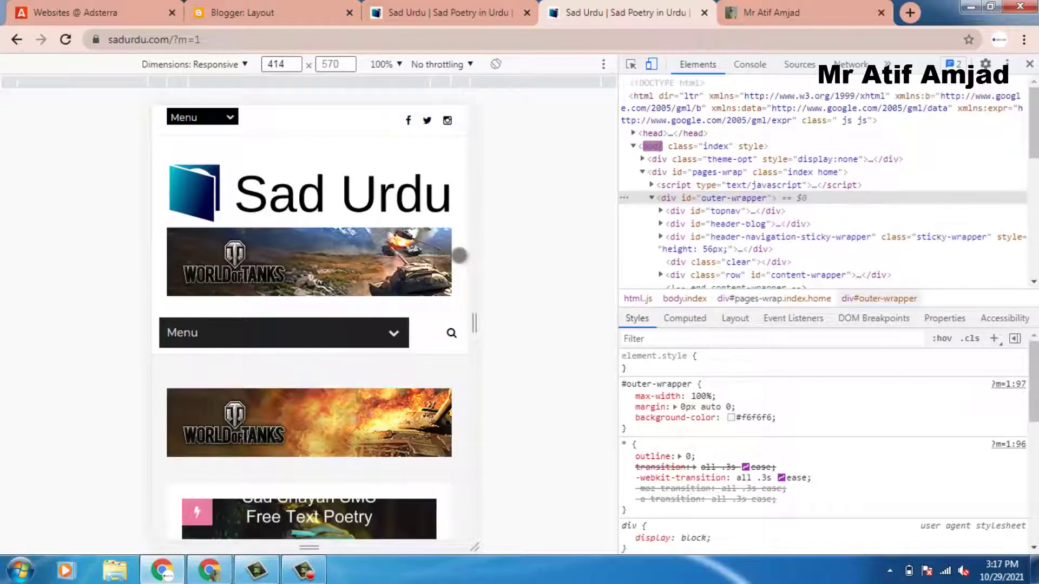
pyautogui.scroll(-3, 401, 368)
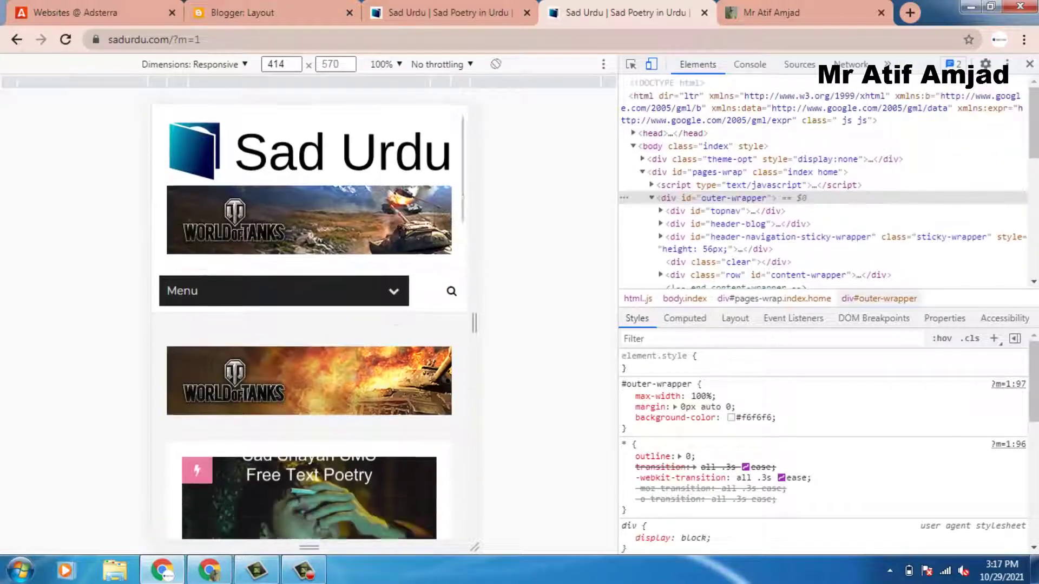
pyautogui.scroll(5, 399, 344)
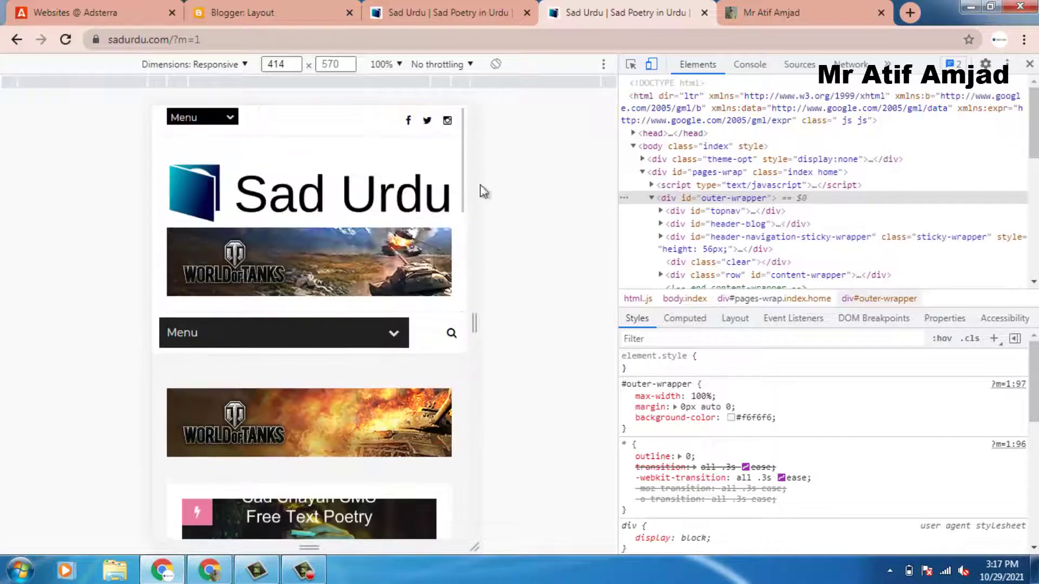
# Step: Scroll through the live desktop site again to re-check both banner ads
pyautogui.click(264, 9)
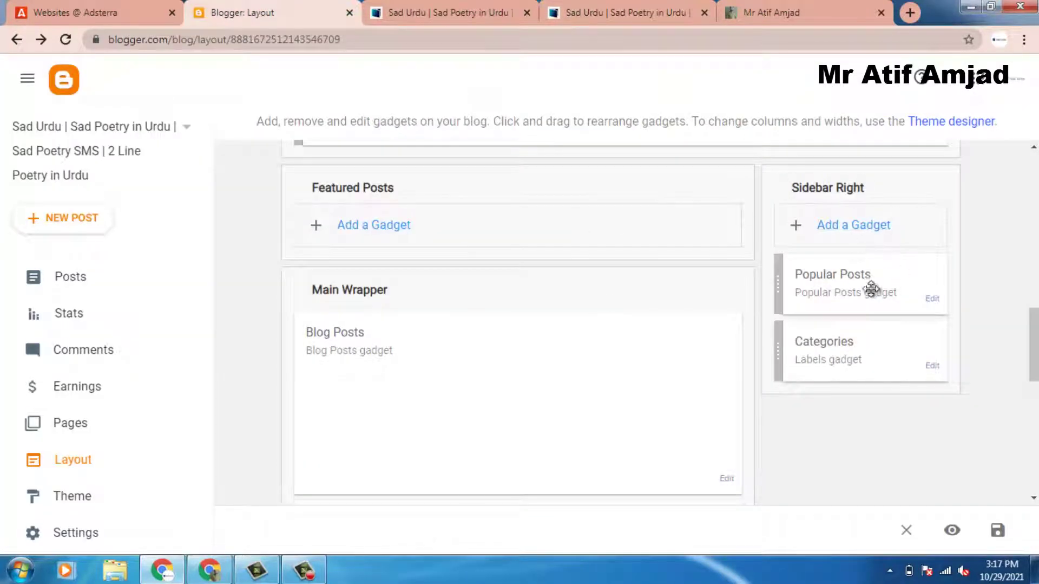
pyautogui.click(441, 12)
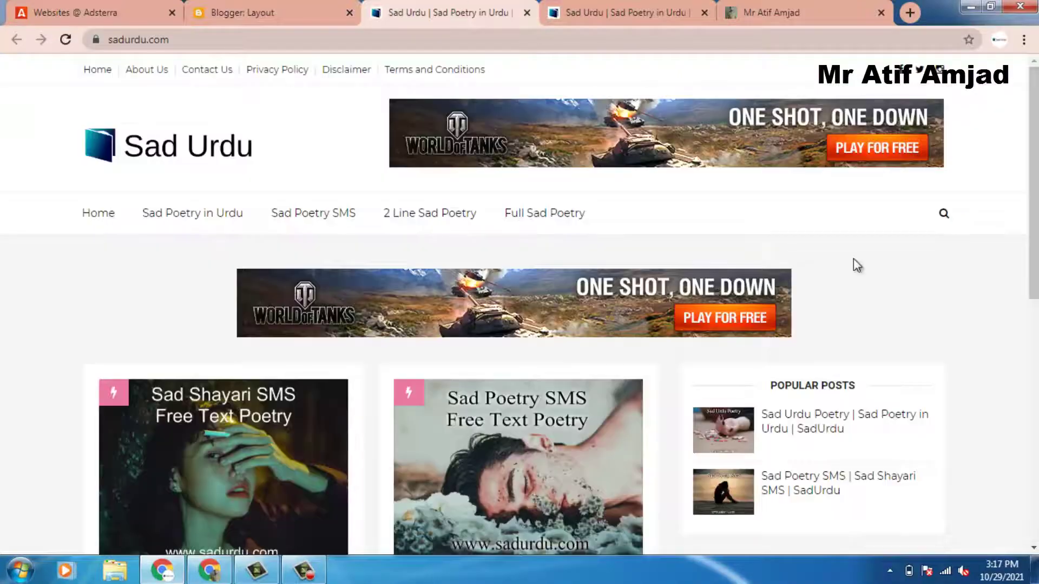
pyautogui.scroll(-1, 858, 264)
pyautogui.scroll(-1, 907, 229)
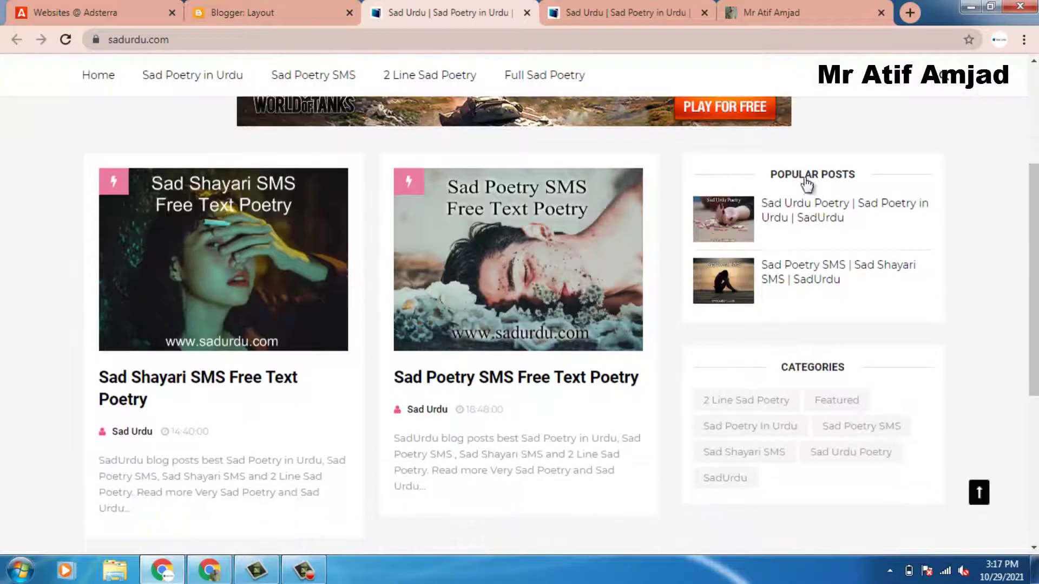
pyautogui.scroll(-6, 817, 206)
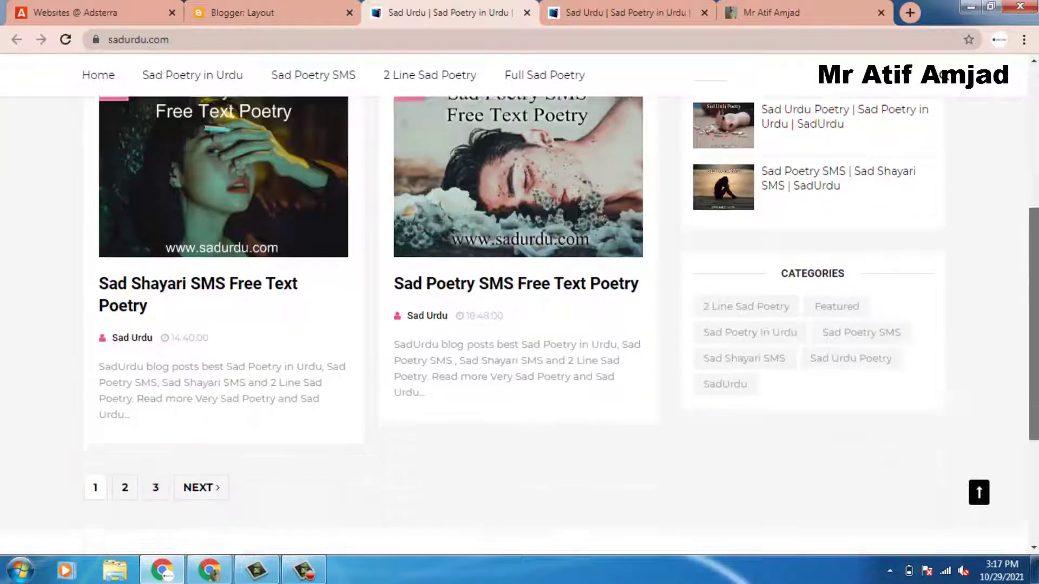
pyautogui.scroll(4, 817, 205)
pyautogui.scroll(5, 945, 76)
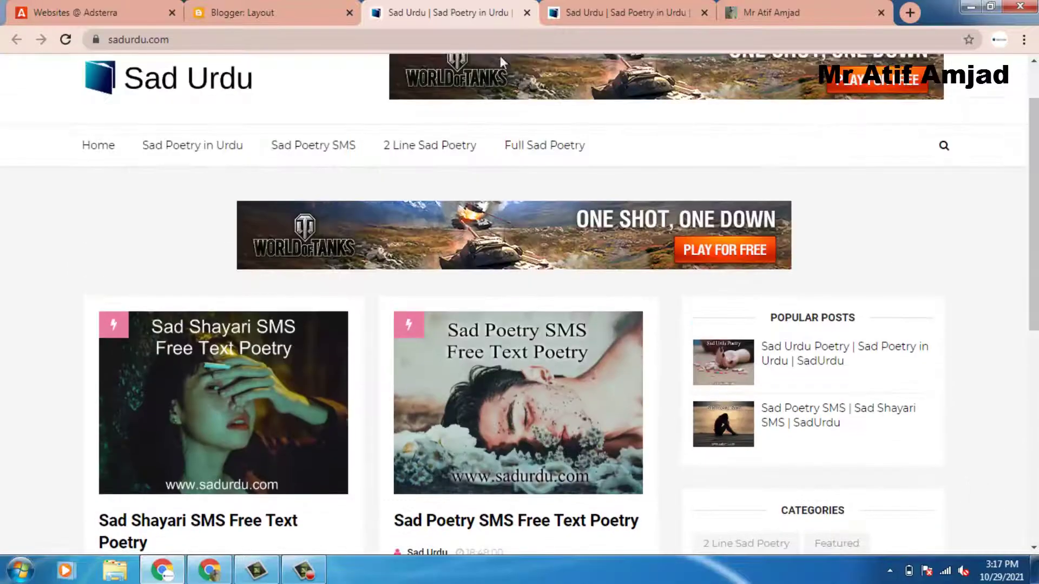
# Step: Collapse the 728x90 code and copy the 300 × 250 ad unit's iframe code in Adsterra
pyautogui.click(281, 12)
pyautogui.click(78, 6)
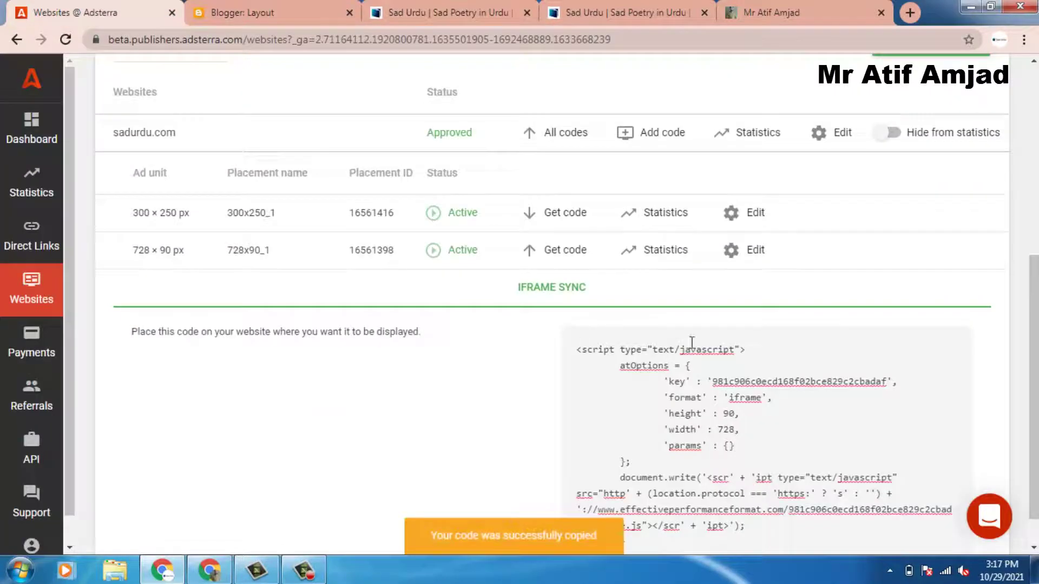
pyautogui.click(539, 266)
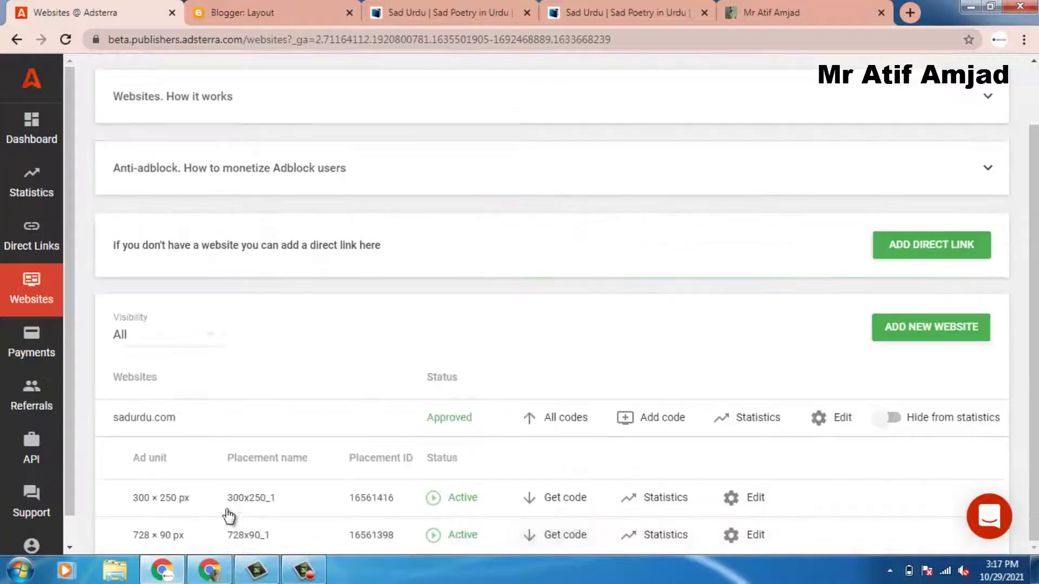
pyautogui.click(562, 505)
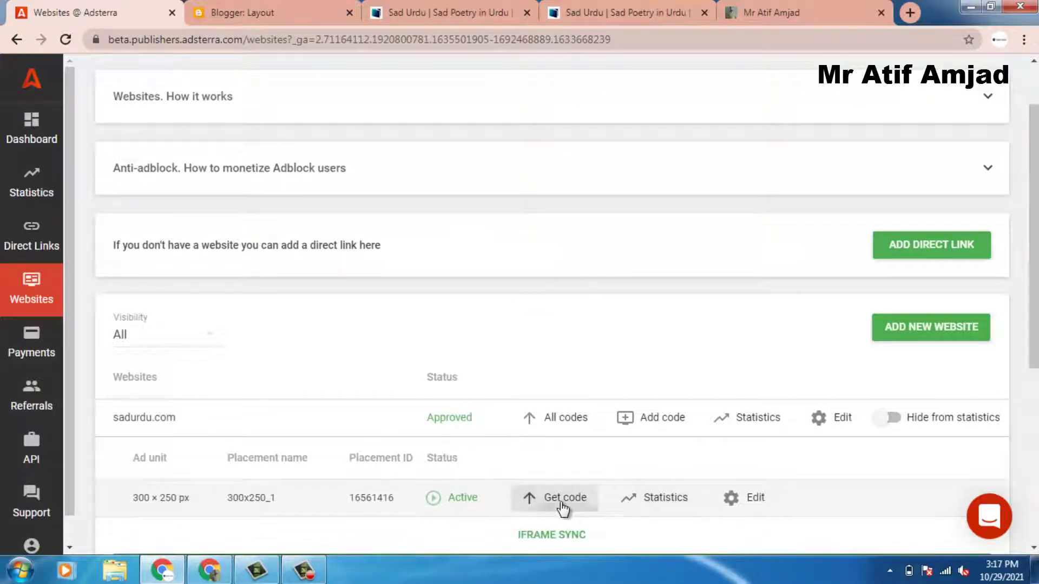
pyautogui.scroll(-4, 742, 385)
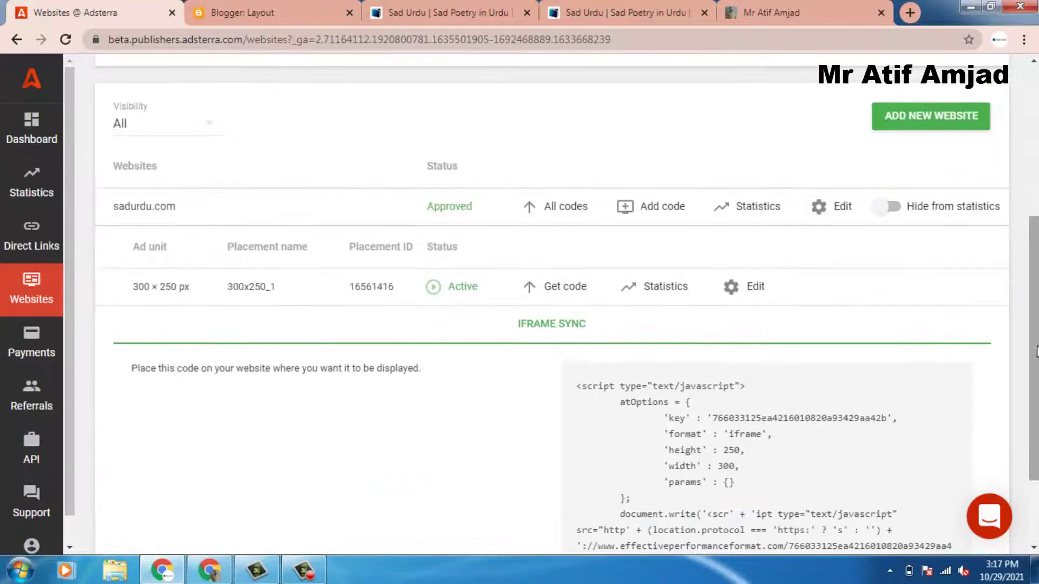
pyautogui.click(731, 417)
# Step: Review sadurdu.com's sidebar with the Popular Posts and Categories widgets
pyautogui.click(324, 12)
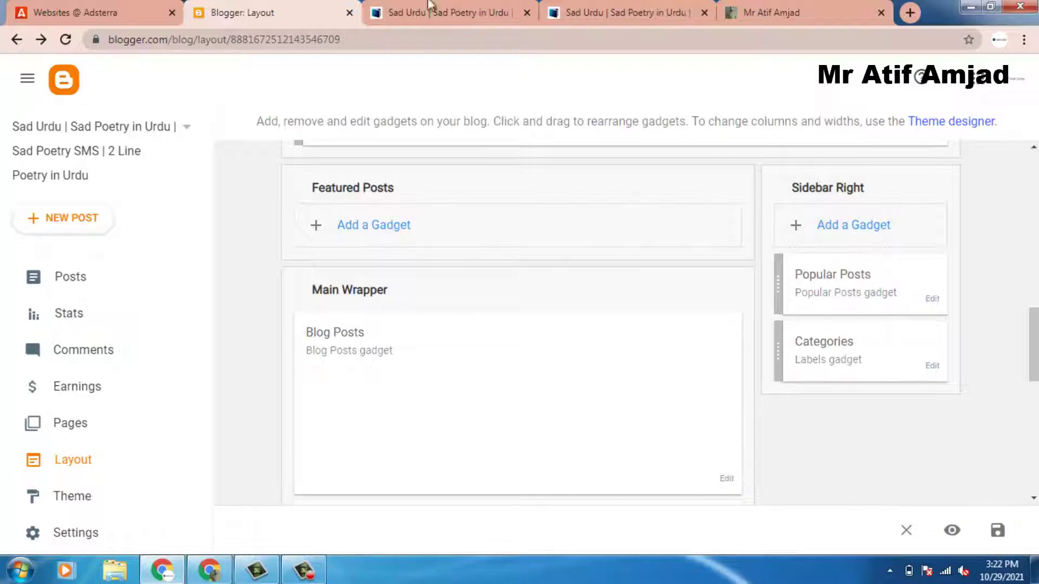
pyautogui.click(62, 8)
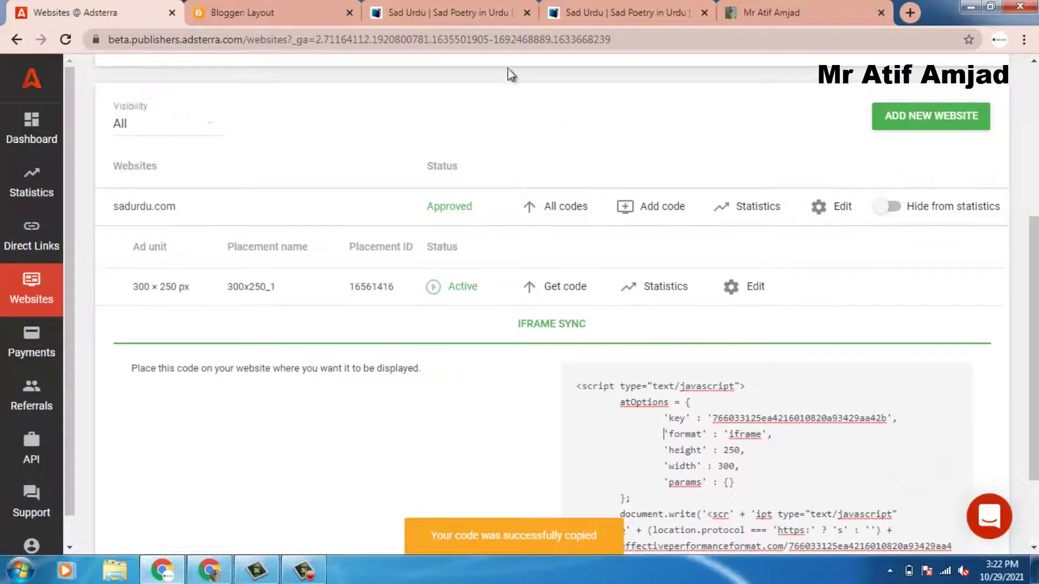
pyautogui.click(287, 11)
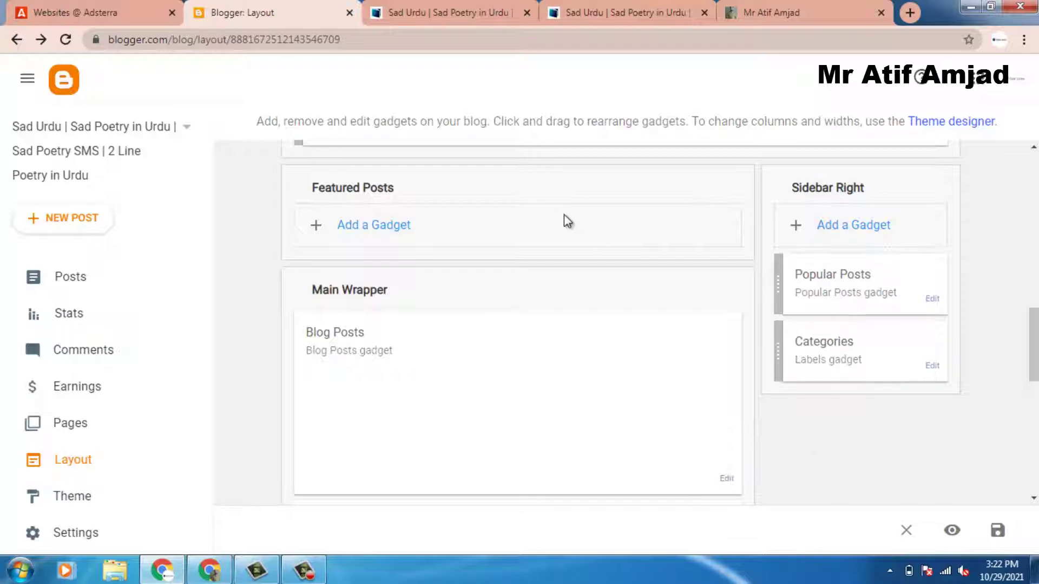
pyautogui.click(454, 6)
pyautogui.scroll(-4, 520, 303)
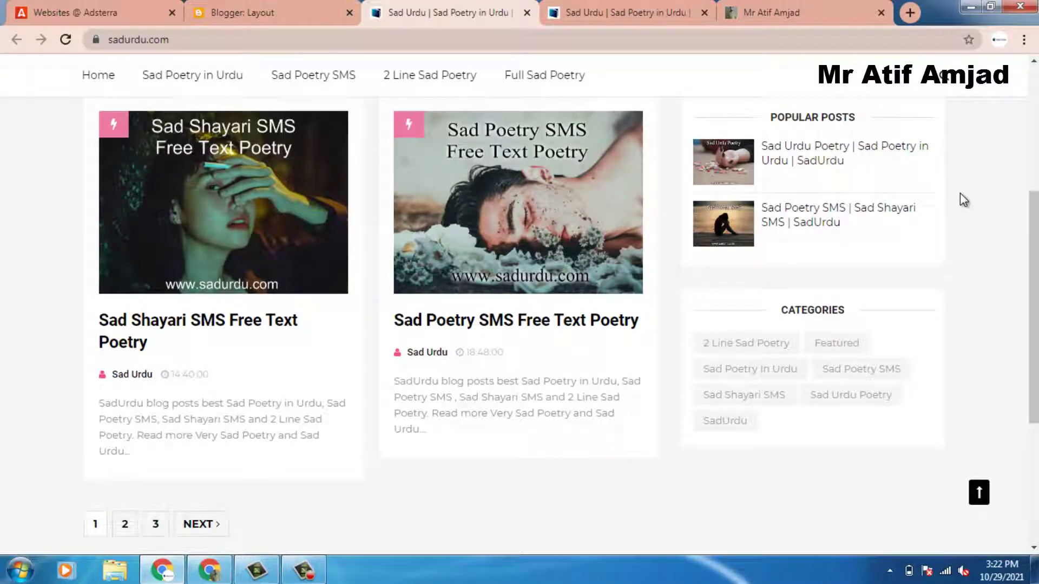
# Step: Scroll through the other blogspot blog to compare its ads, then return to the Blogger layout editor
pyautogui.click(853, 6)
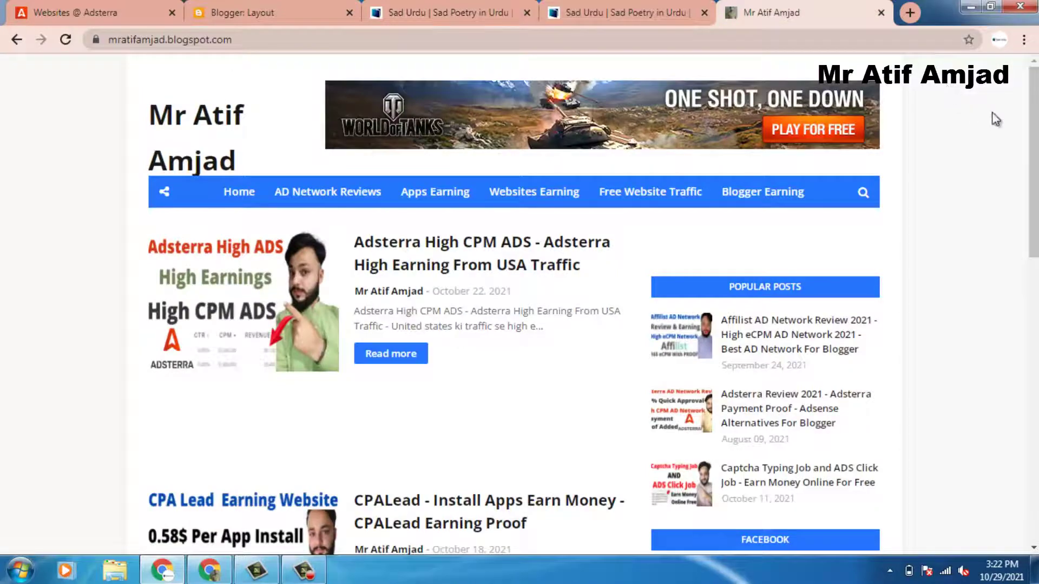
pyautogui.scroll(-3, 791, 134)
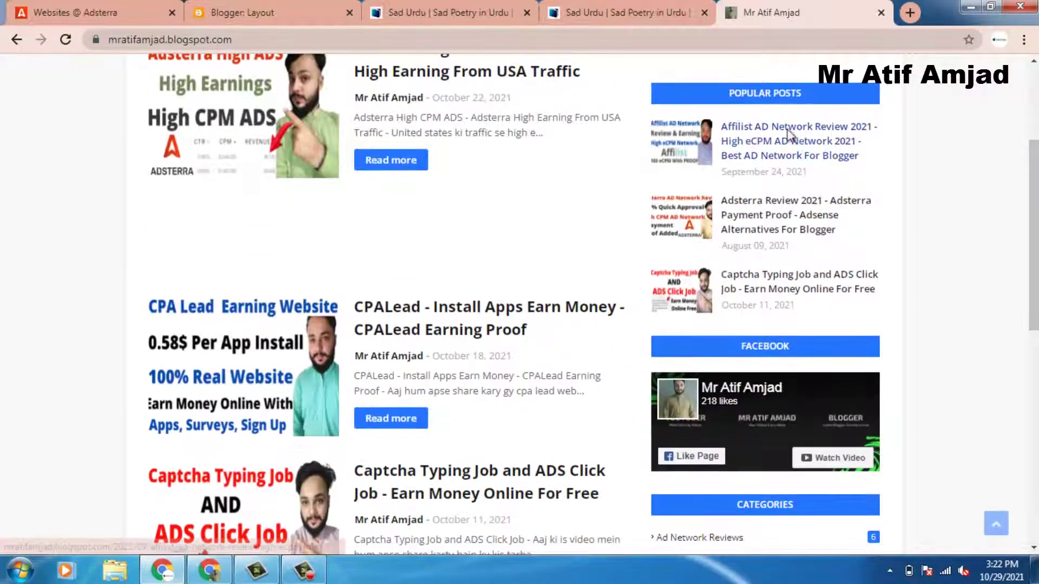
pyautogui.scroll(-4, 789, 135)
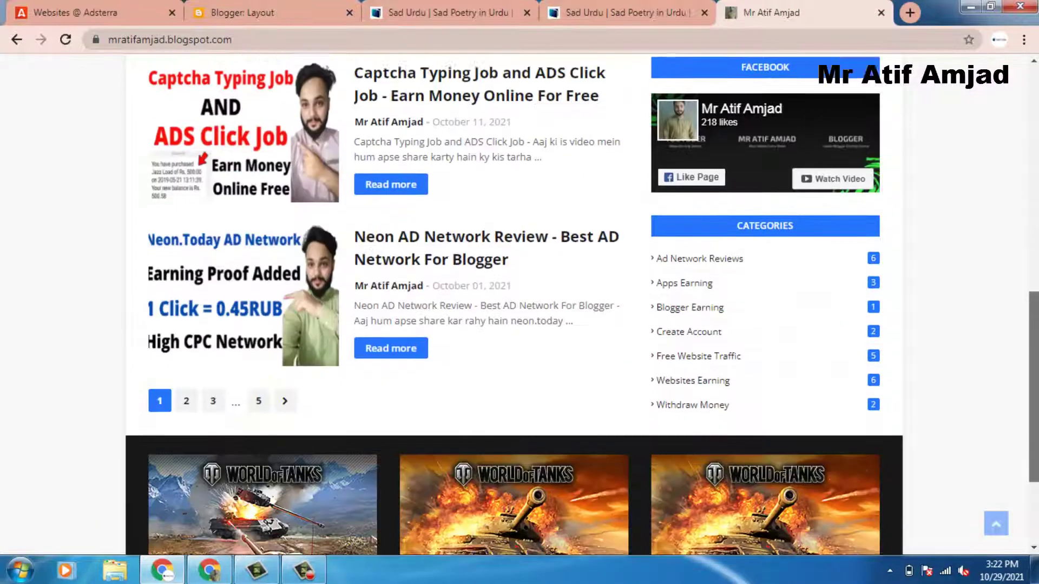
pyautogui.scroll(-3, 1037, 487)
pyautogui.scroll(2, 1036, 487)
pyautogui.scroll(-2, 1037, 487)
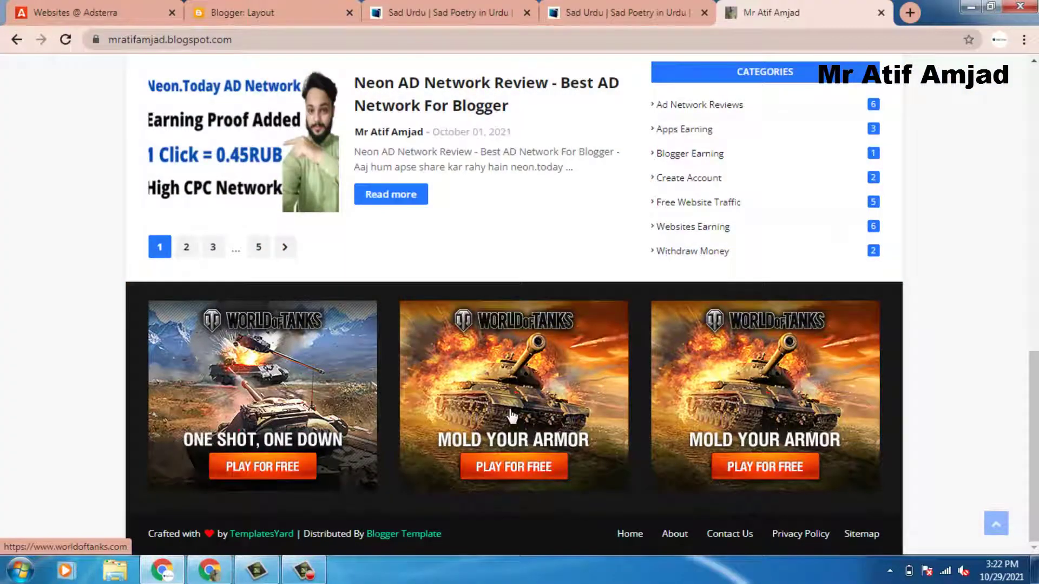
pyautogui.scroll(10, 1034, 444)
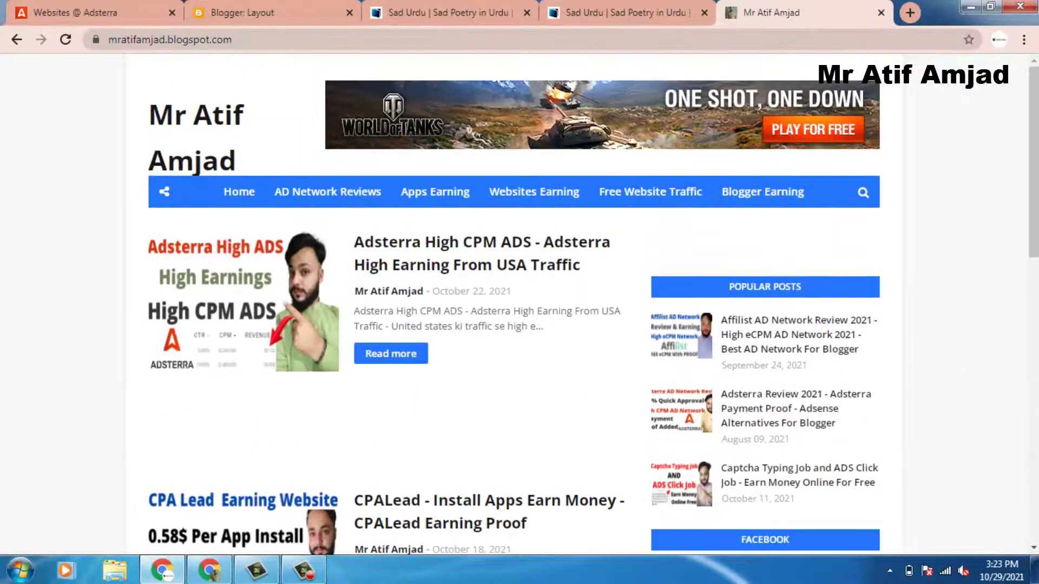
pyautogui.click(277, 5)
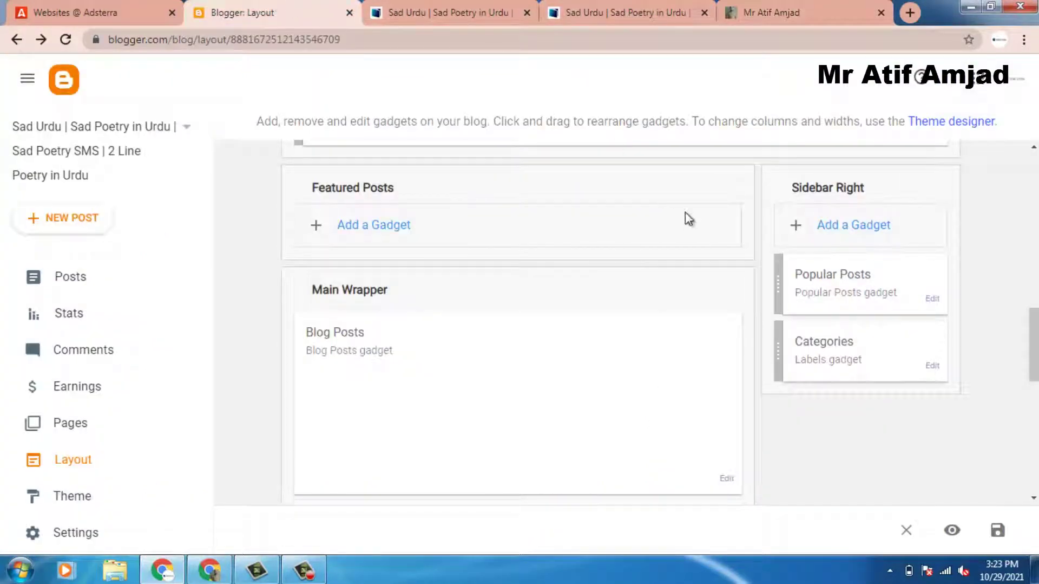
# Step: Add an HTML/JavaScript gadget containing the pasted Adsterra 300×250 banner script to Sidebar Right
pyautogui.click(867, 235)
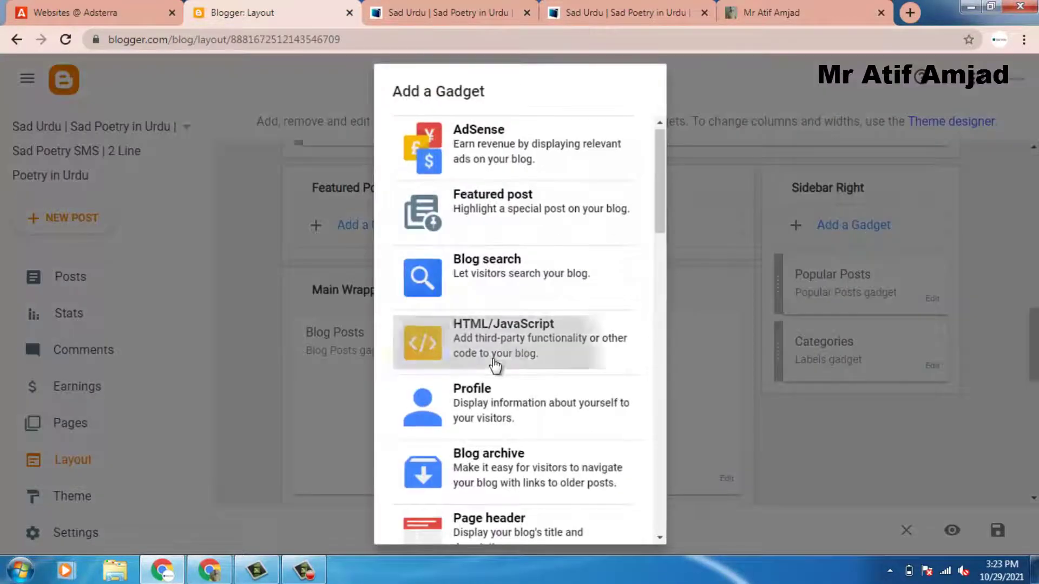
pyautogui.click(492, 362)
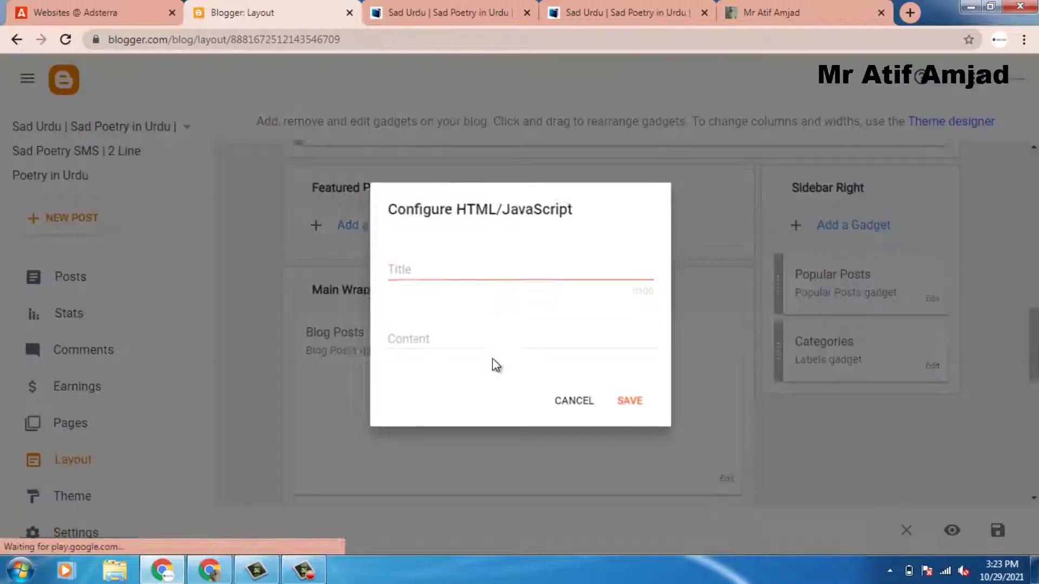
pyautogui.click(460, 342)
pyautogui.hotkey('ctrl', 'v')
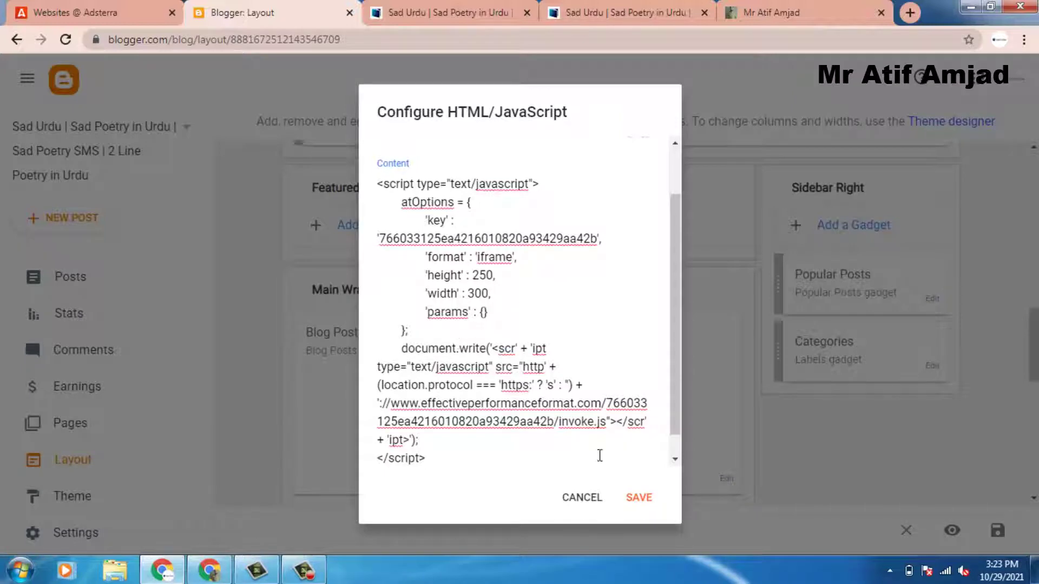
pyautogui.click(646, 506)
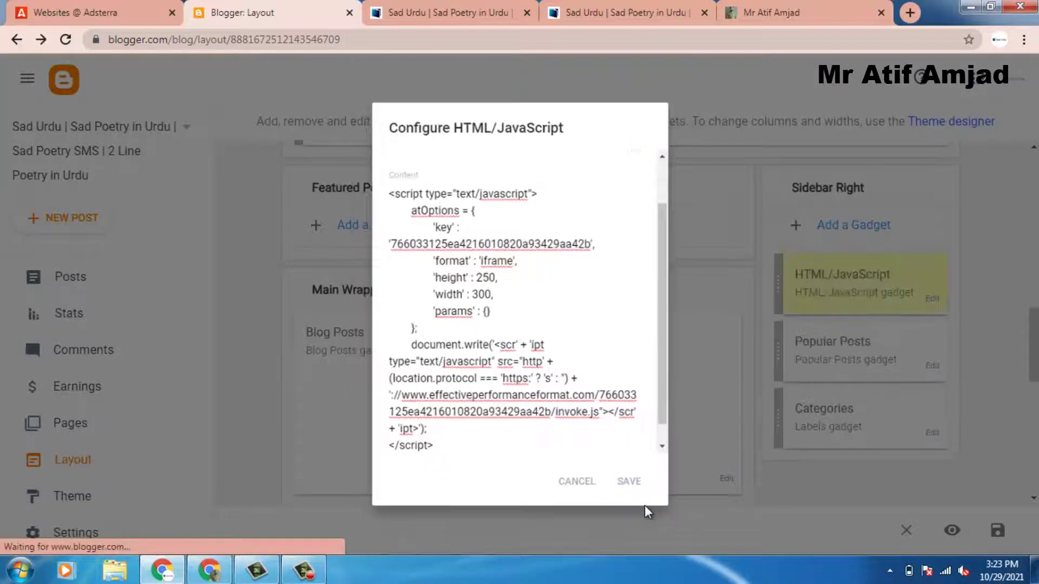
pyautogui.hotkey('ctrl', 'Tab')
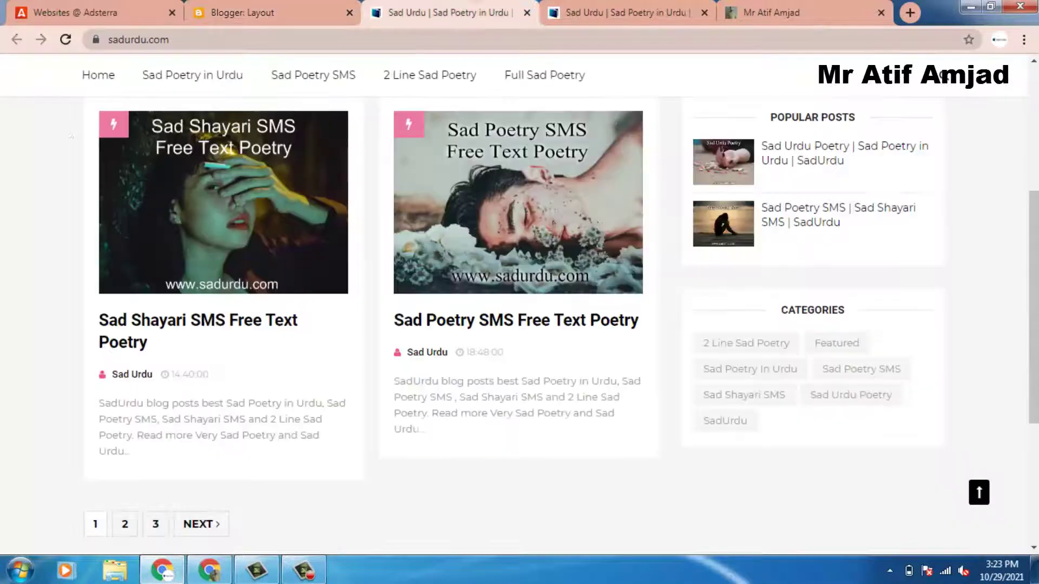
# Step: Reload sadurdu.com on desktop, then reload it in DevTools mobile emulation
pyautogui.click(66, 47)
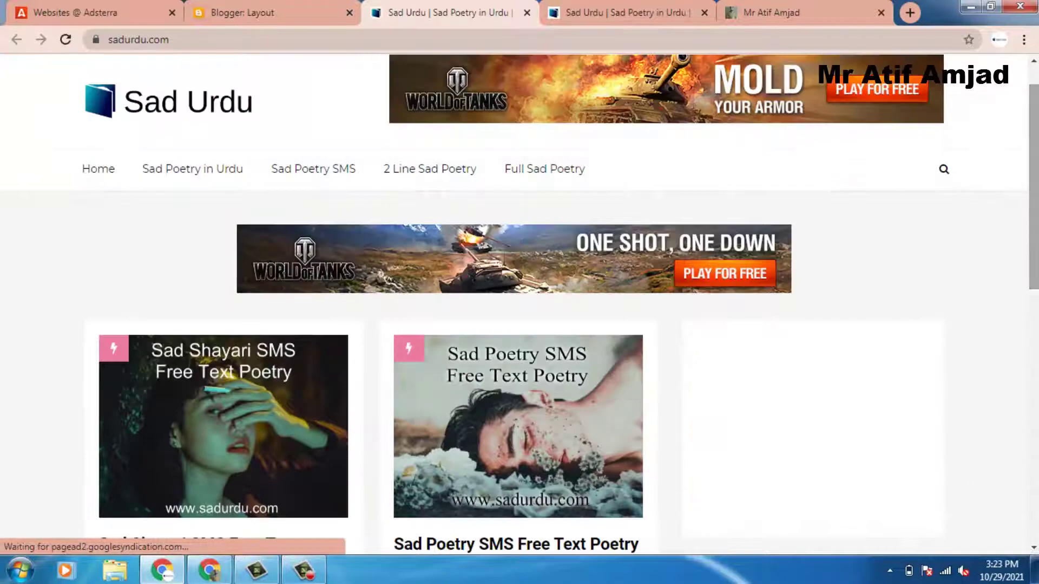
pyautogui.scroll(-2, 714, 303)
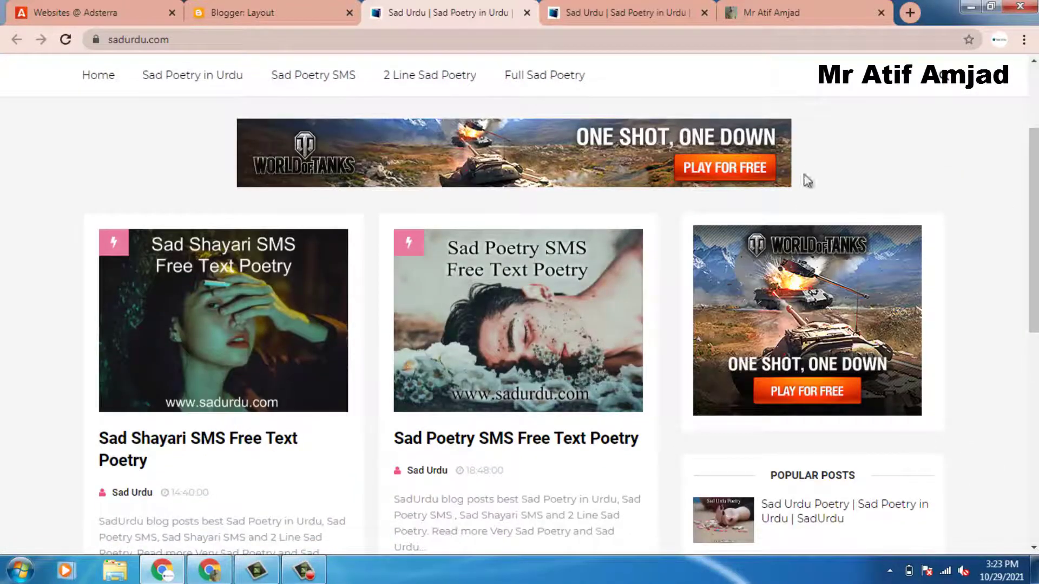
pyautogui.hotkey('ctrl', 'shift', 'i')
pyautogui.click(65, 39)
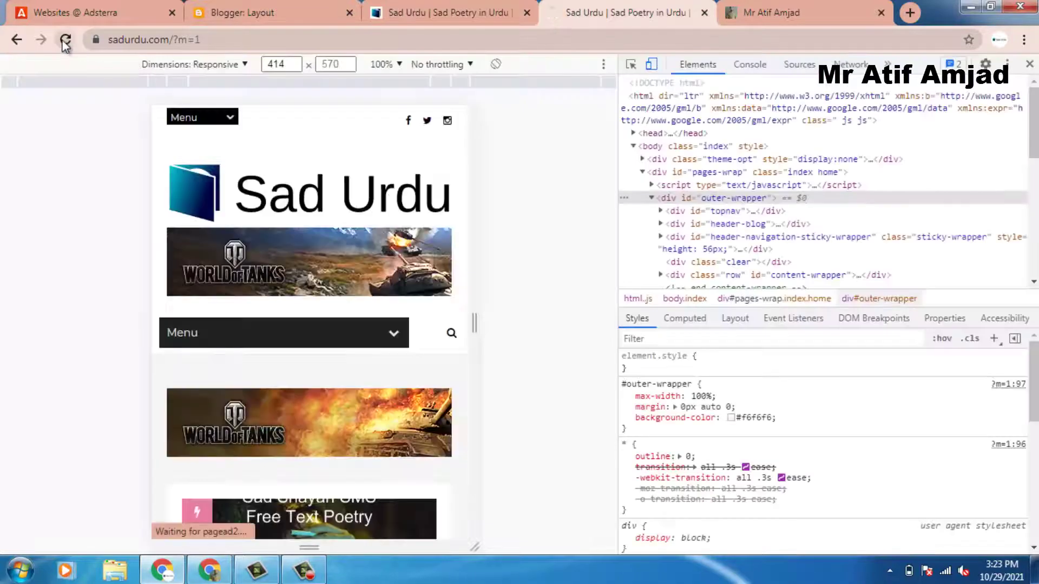
pyautogui.click(65, 40)
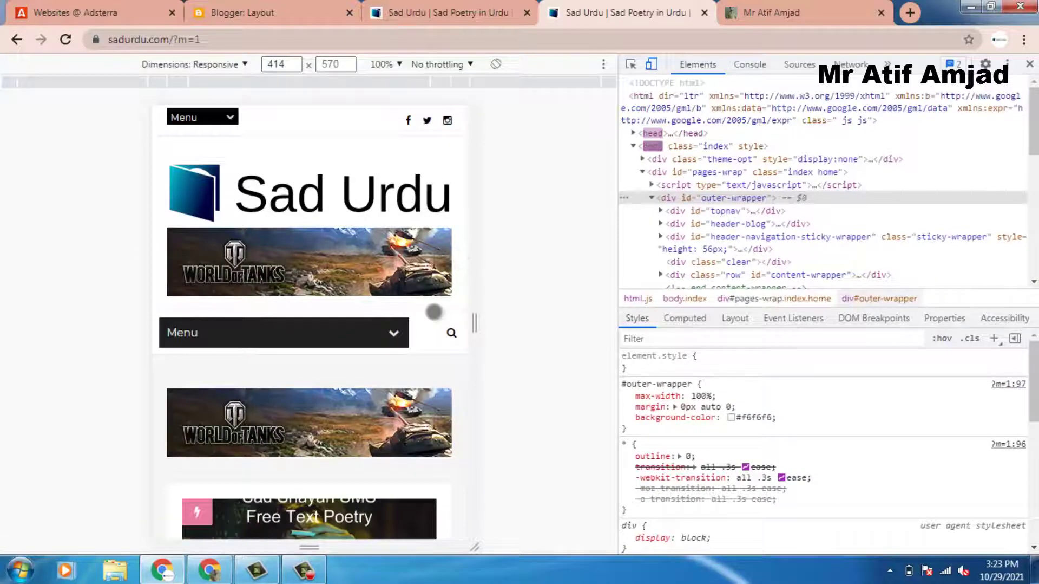
# Step: Swipe down the mobile view to confirm the 300×250 World of Tanks ad below the pagination
pyautogui.moveTo(434, 311); pyautogui.dragTo(435, 169)
pyautogui.moveTo(408, 336); pyautogui.dragTo(411, 141)
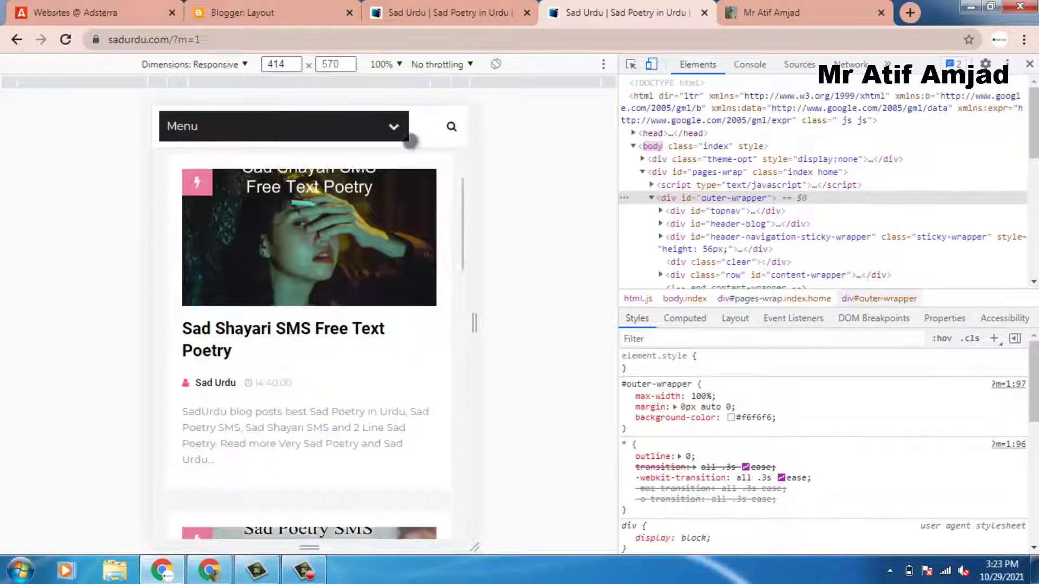
pyautogui.moveTo(414, 384); pyautogui.dragTo(436, 193)
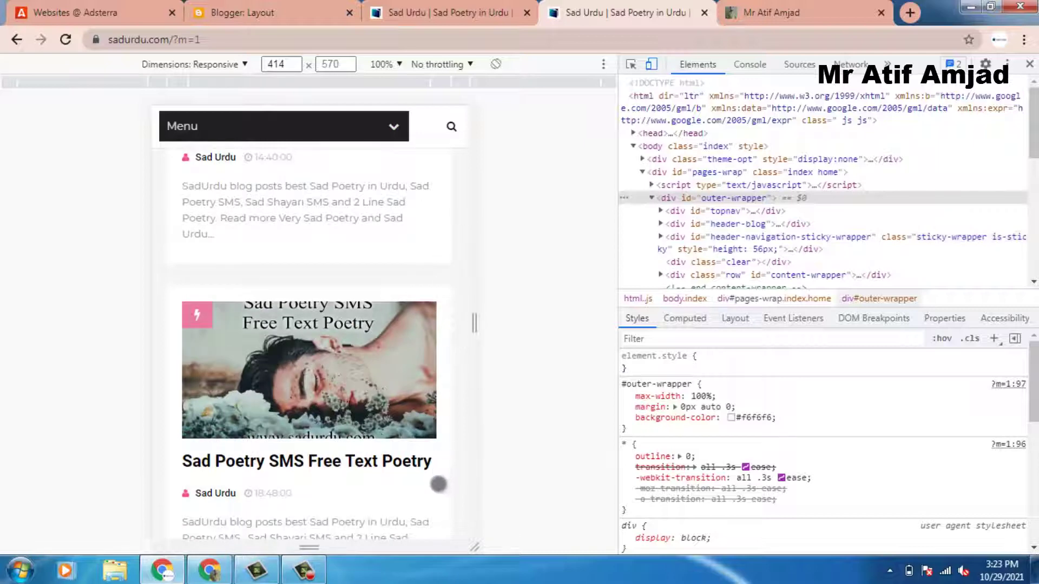
pyautogui.moveTo(438, 484); pyautogui.dragTo(444, 238)
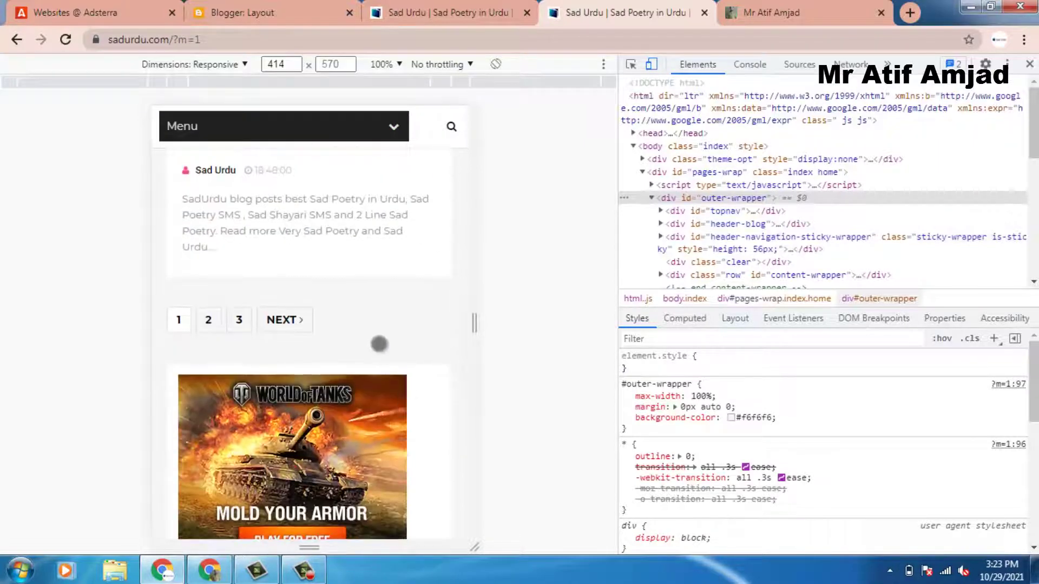
pyautogui.moveTo(380, 344); pyautogui.dragTo(379, 202)
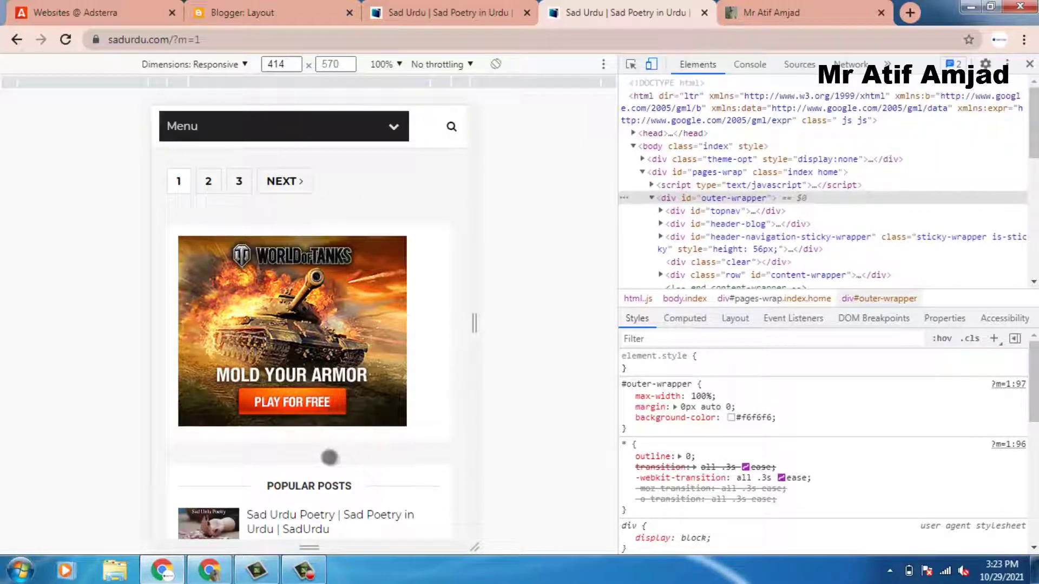
pyautogui.moveTo(367, 446); pyautogui.dragTo(389, 443)
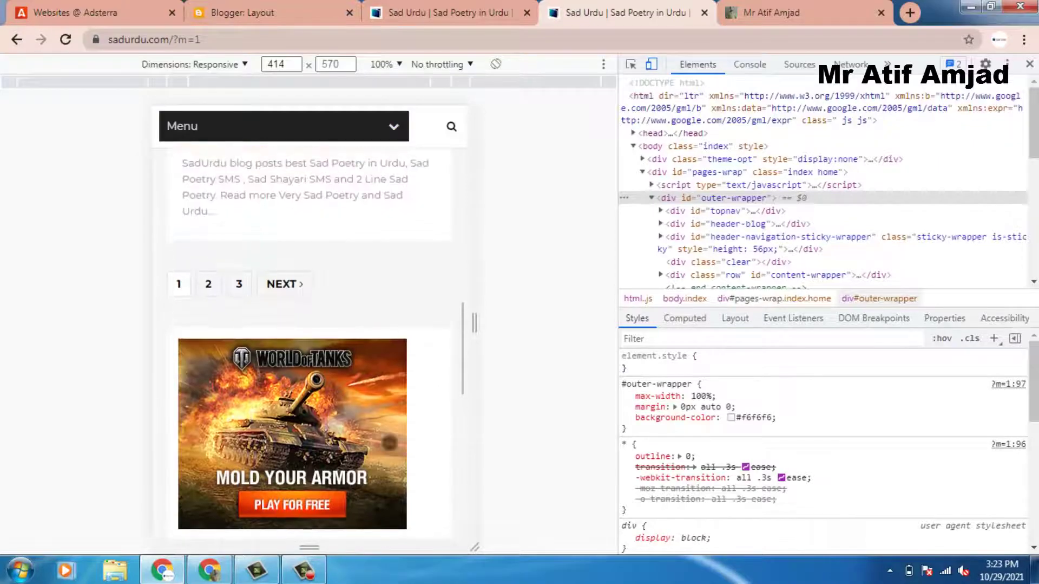
pyautogui.click(411, 12)
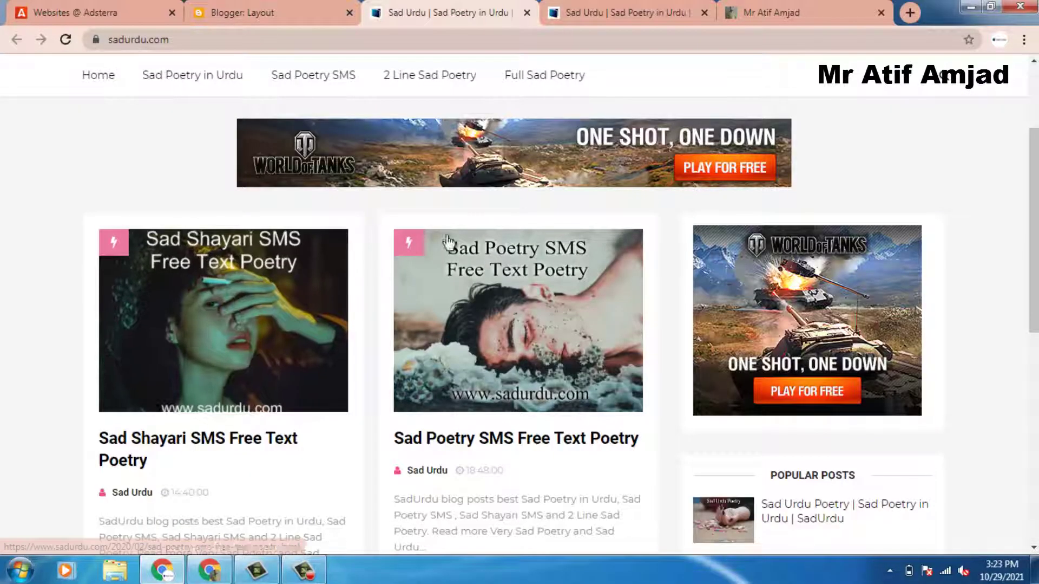
# Step: Check the live site's footer, then scroll Blogger's layout down to the empty ADS Inner Footer 728x90 section
pyautogui.scroll(-3, 685, 220)
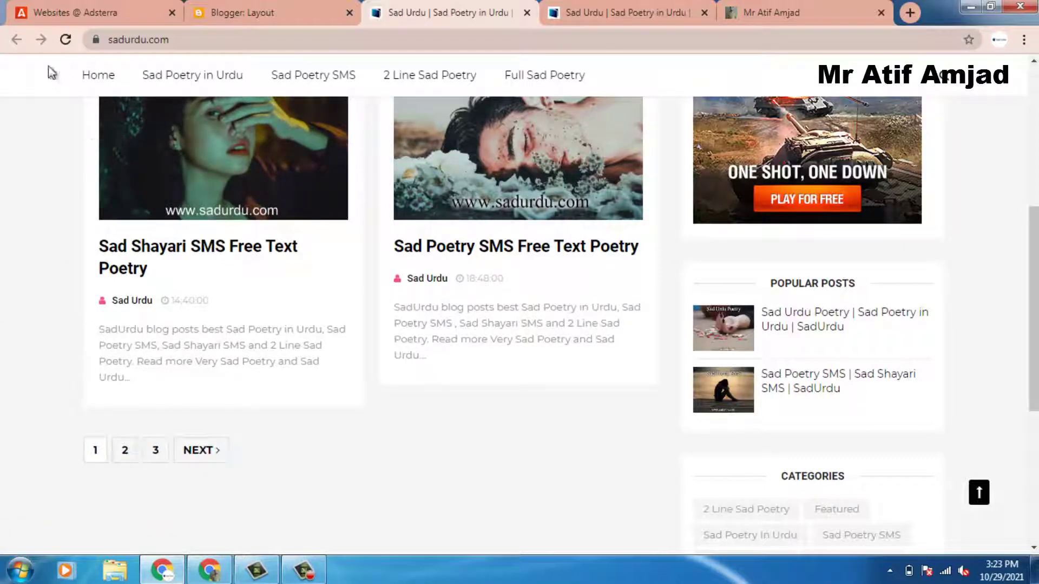
pyautogui.click(216, 6)
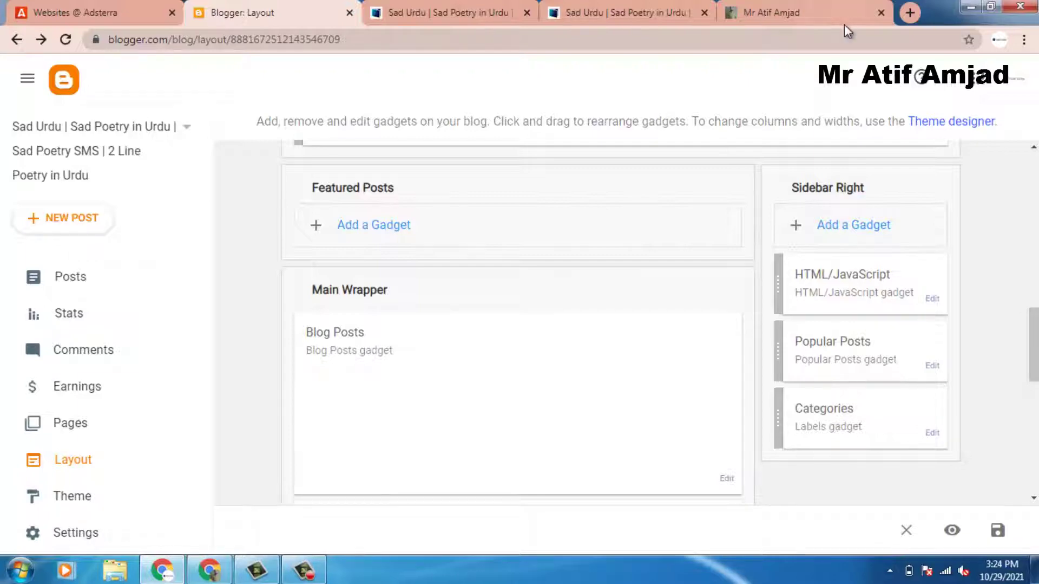
pyautogui.click(433, 12)
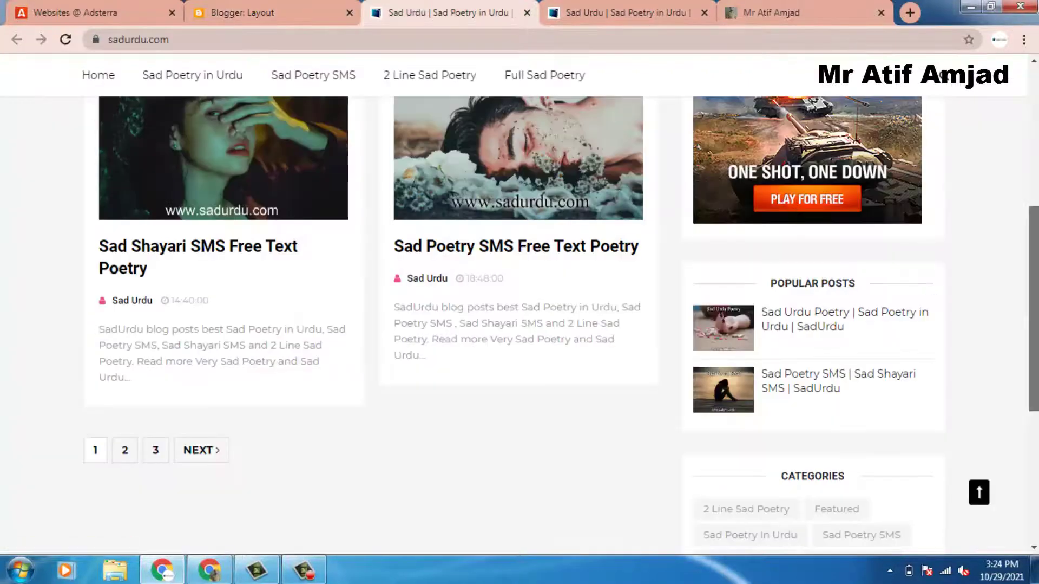
pyautogui.scroll(7, 729, 157)
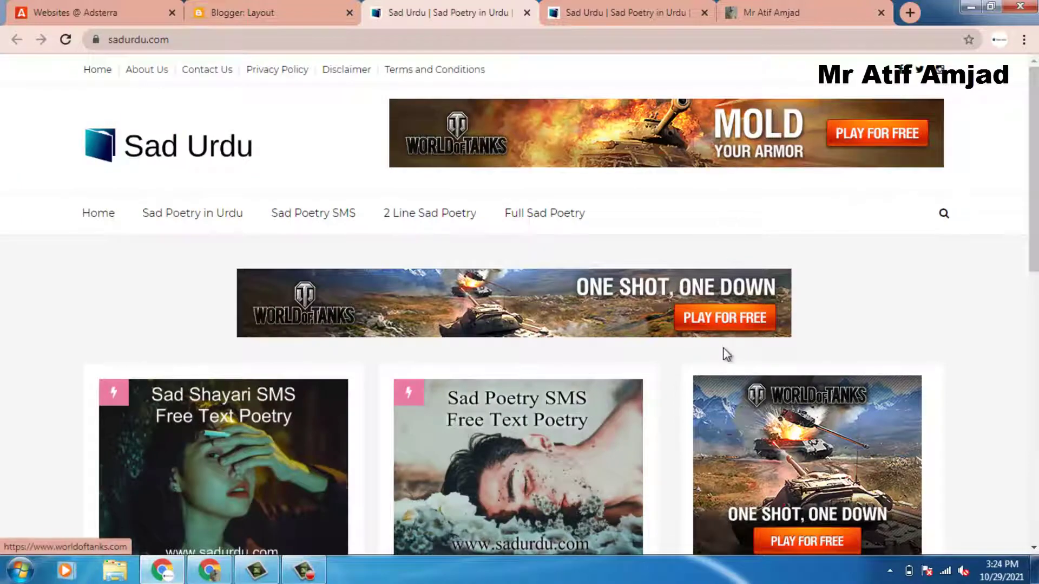
pyautogui.moveTo(1035, 232); pyautogui.dragTo(1035, 408)
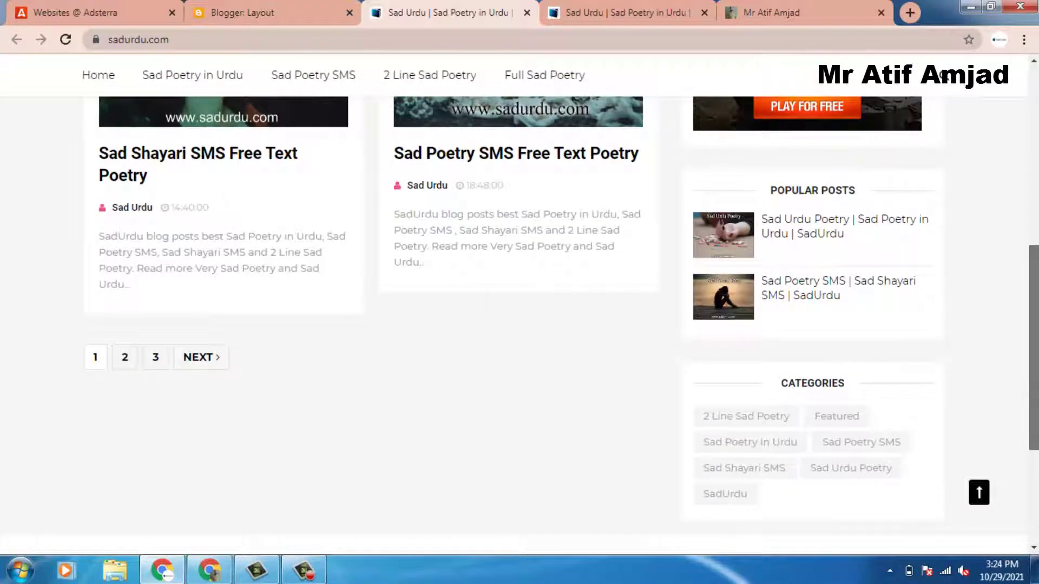
pyautogui.scroll(-4, 612, 442)
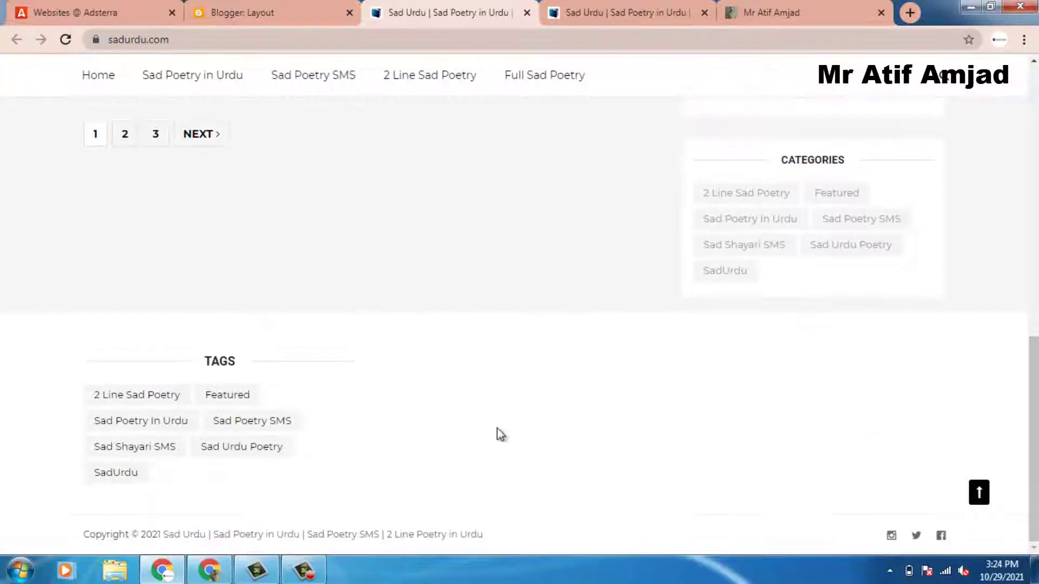
pyautogui.click(244, 2)
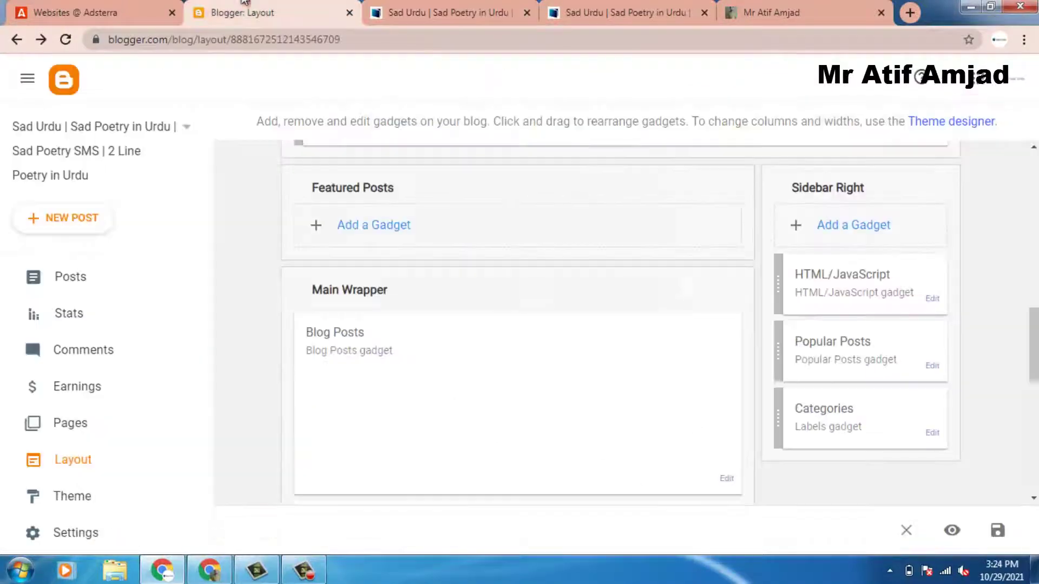
pyautogui.moveTo(1034, 346); pyautogui.dragTo(1034, 446)
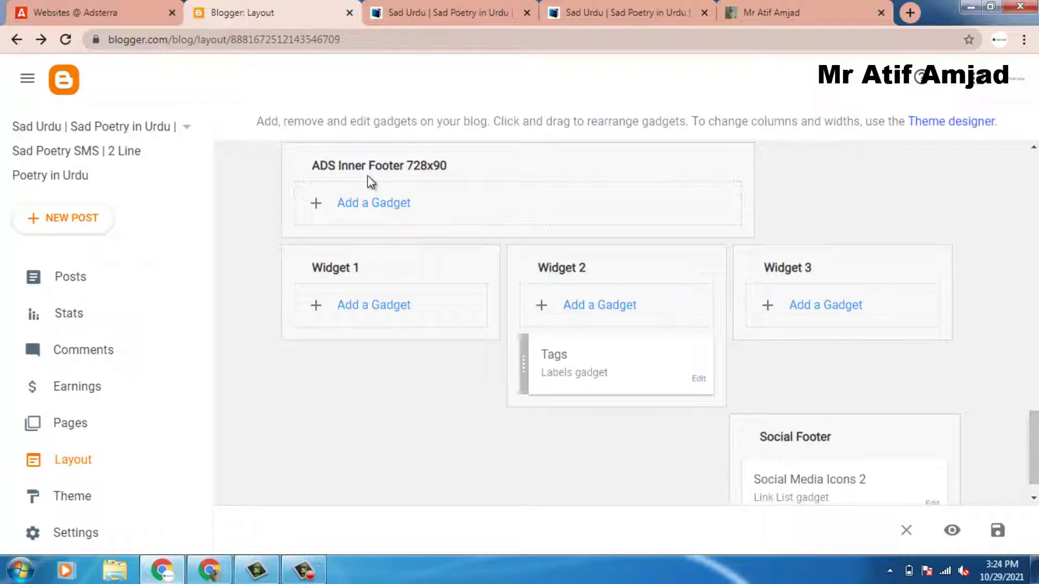
# Step: In Adsterra, collapse the 300×250 code panel and copy the 728×90 placement's banner code
pyautogui.click(69, 6)
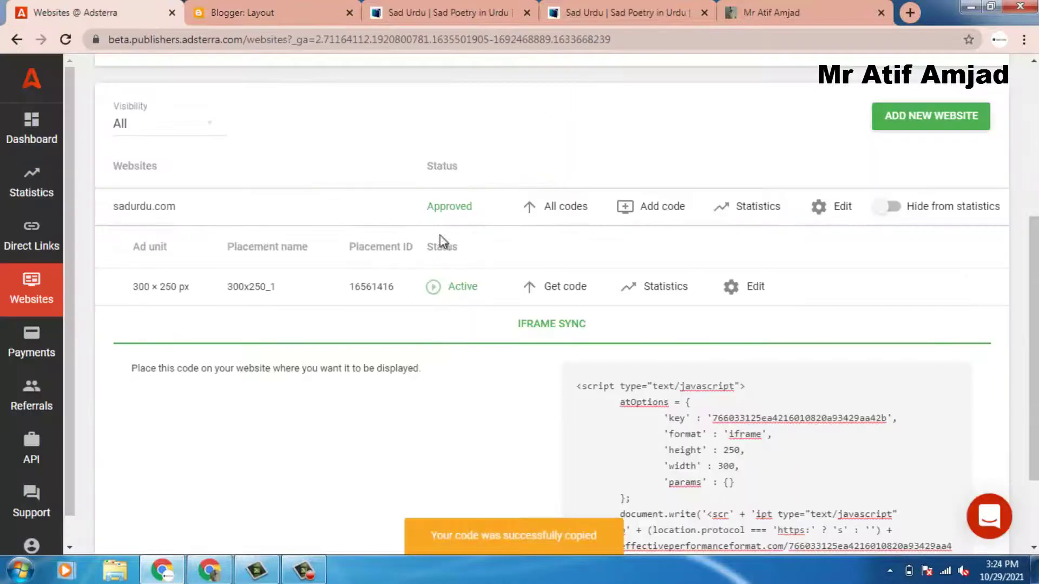
pyautogui.click(556, 297)
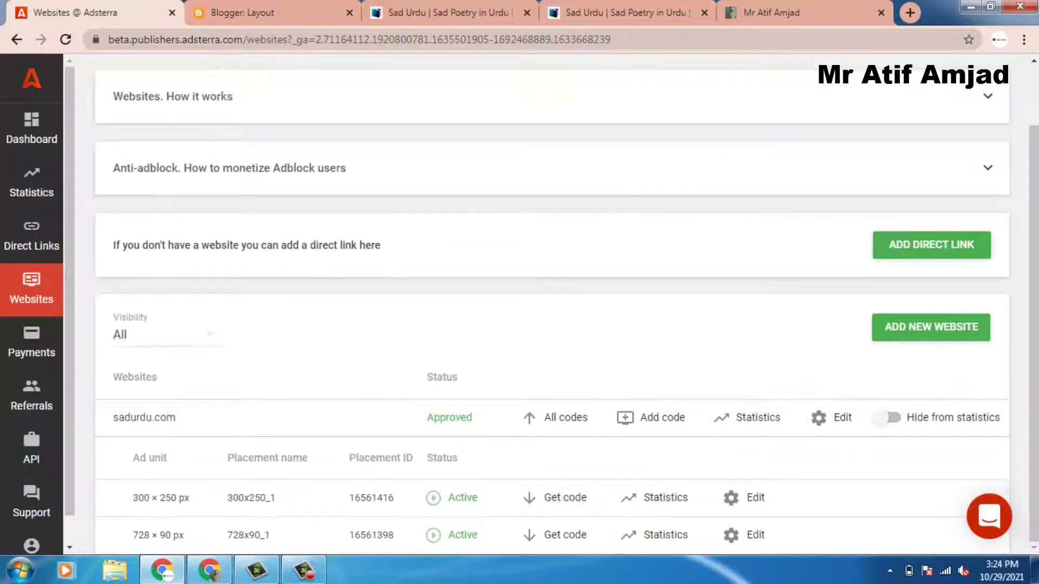
pyautogui.click(558, 536)
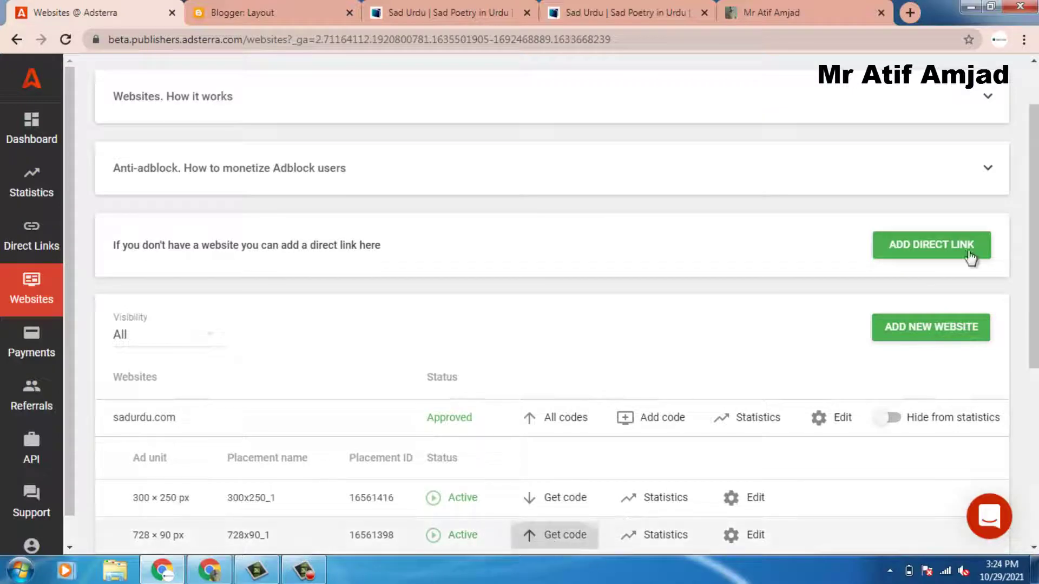
pyautogui.scroll(-5, 812, 379)
pyautogui.click(731, 463)
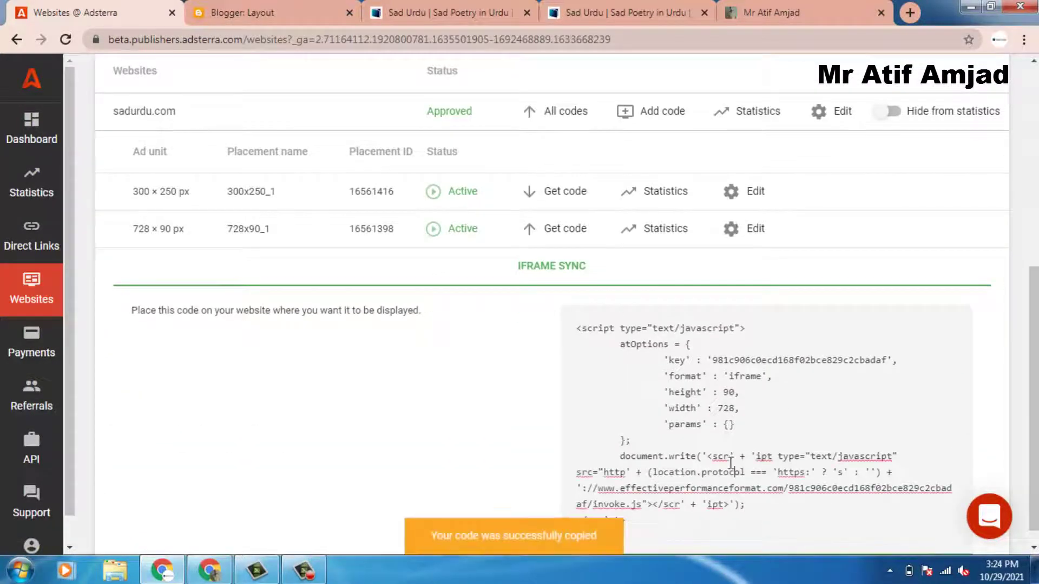
pyautogui.click(454, 21)
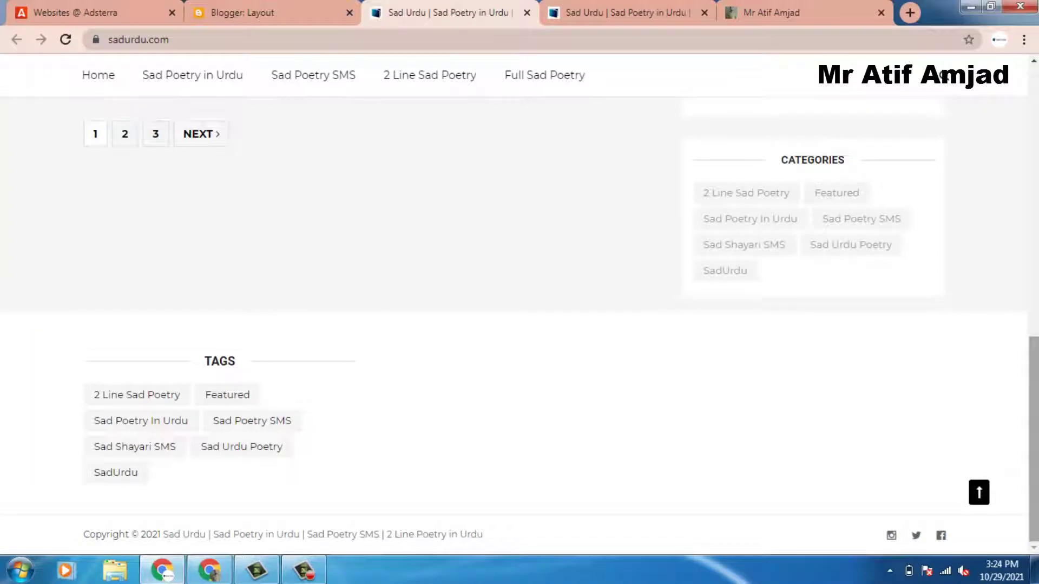
# Step: Scroll sadurdu.com down to the footer's Tags list and copyright line to check the ads
pyautogui.moveTo(1034, 439); pyautogui.dragTo(1034, 171)
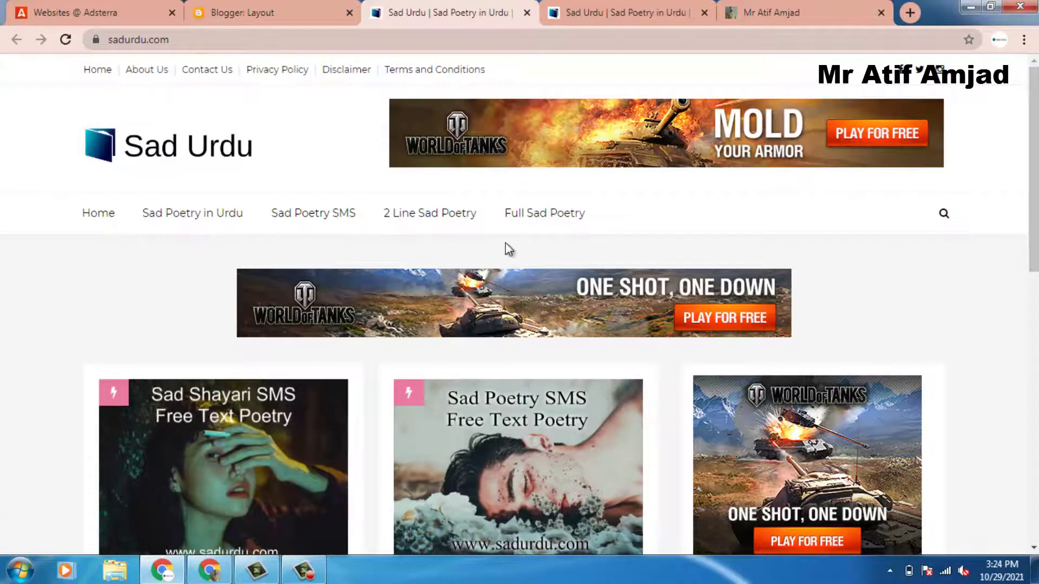
pyautogui.scroll(-3, 877, 373)
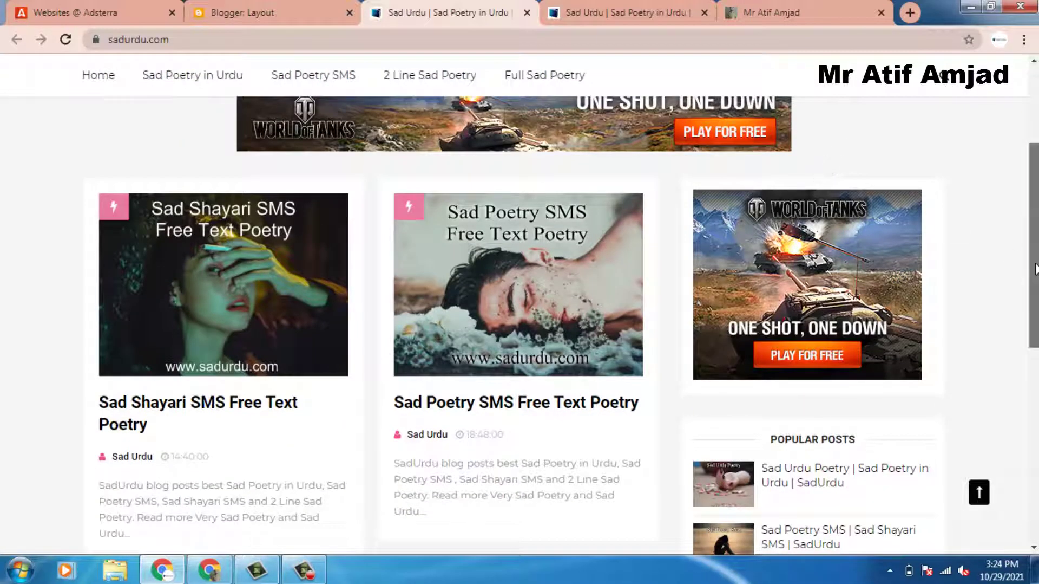
pyautogui.scroll(-5, 1033, 244)
pyautogui.scroll(-2, 1033, 379)
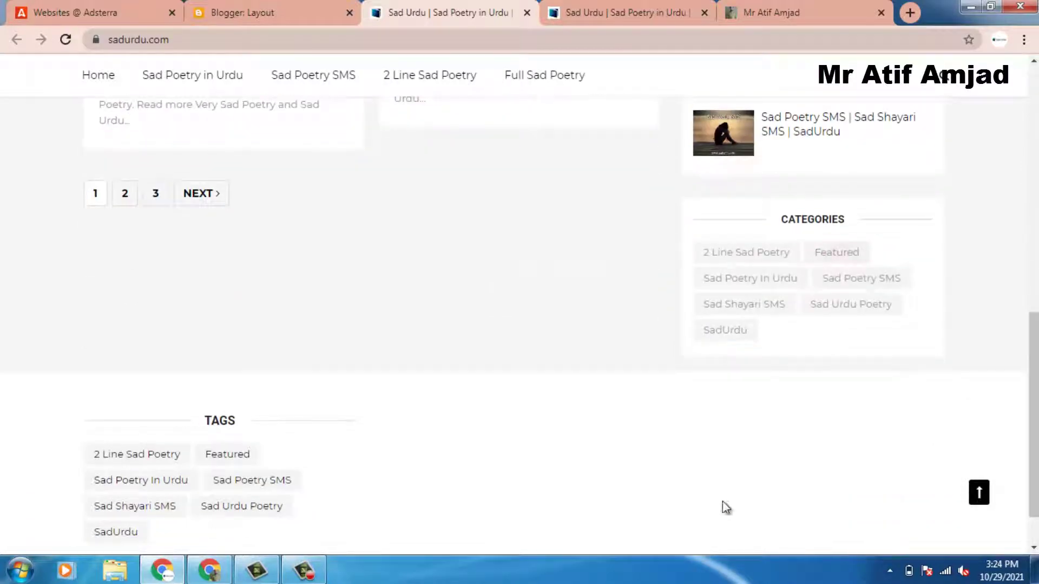
pyautogui.scroll(-1, 1033, 379)
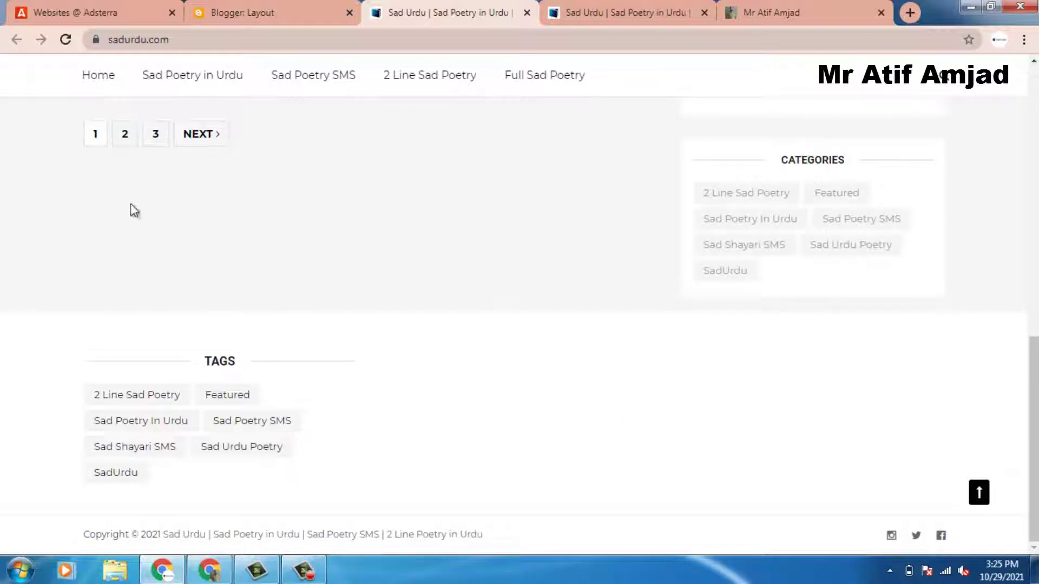
pyautogui.scroll(3, 1034, 379)
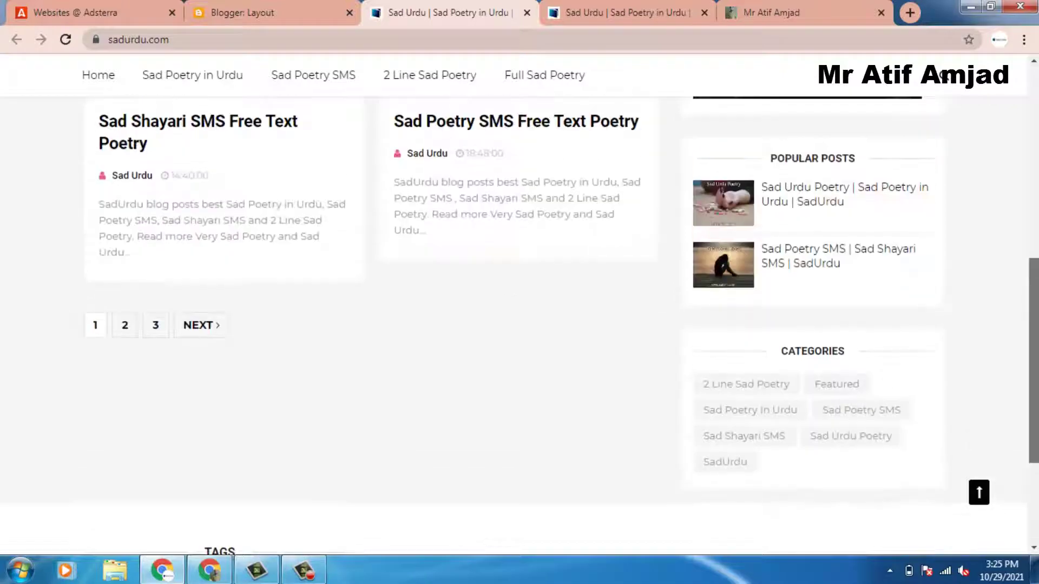
pyautogui.scroll(-3, 1034, 379)
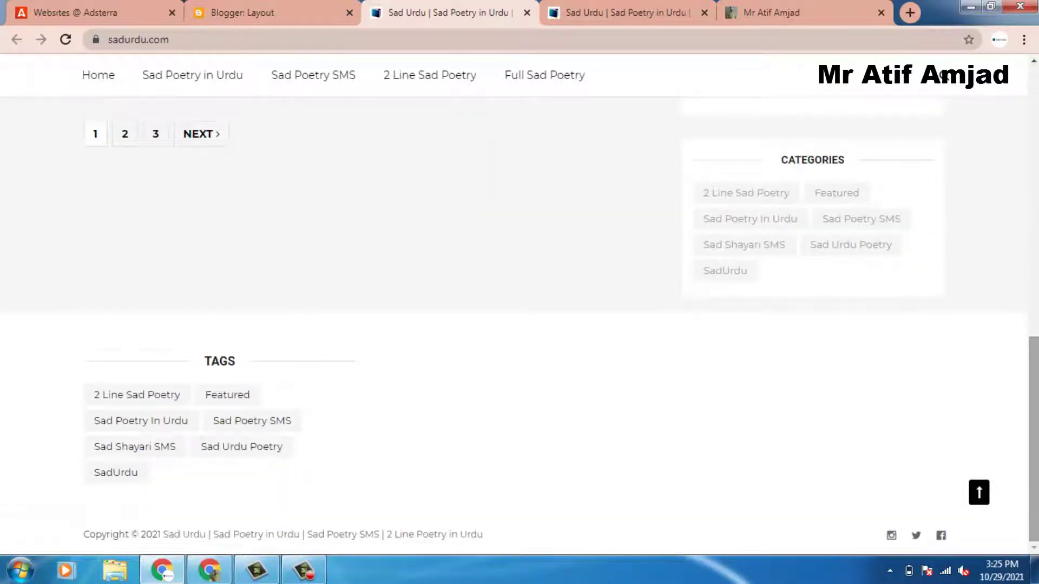
# Step: Add an HTML/JavaScript gadget with the pasted 728×90 Adsterra script to the ADS Inner Footer 728x90 section
pyautogui.click(244, 12)
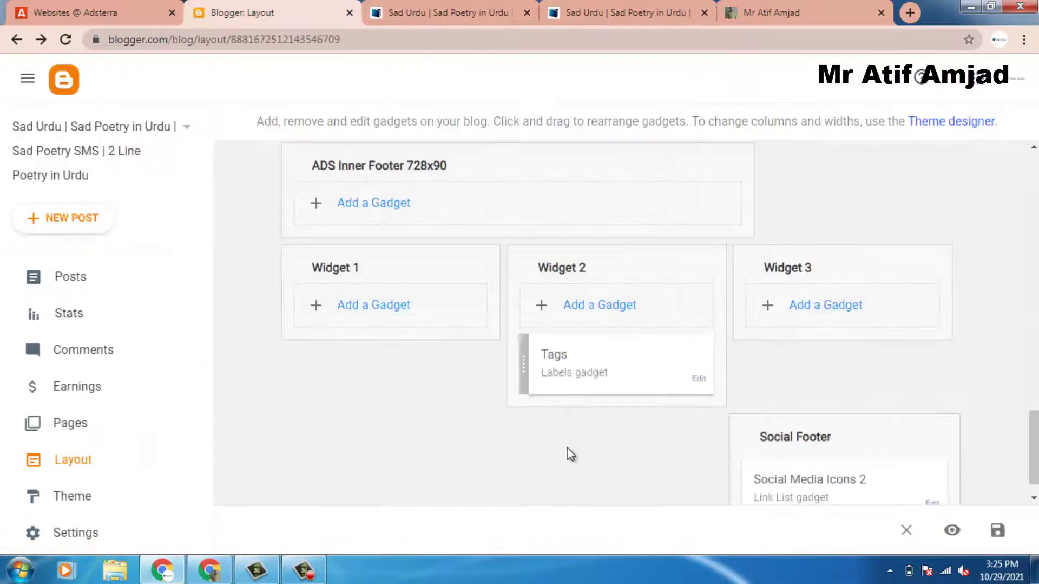
pyautogui.click(385, 204)
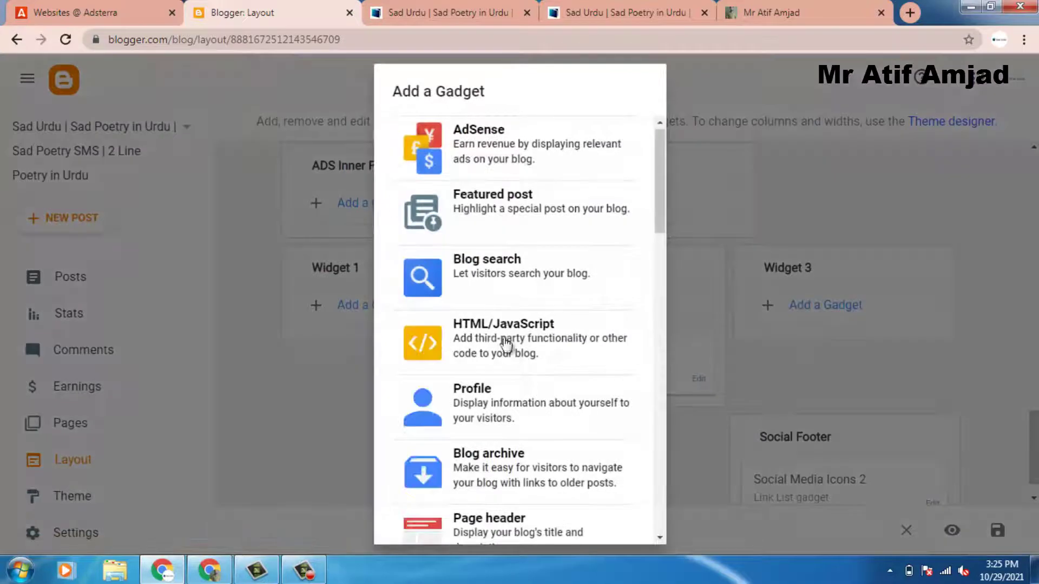
pyautogui.click(501, 342)
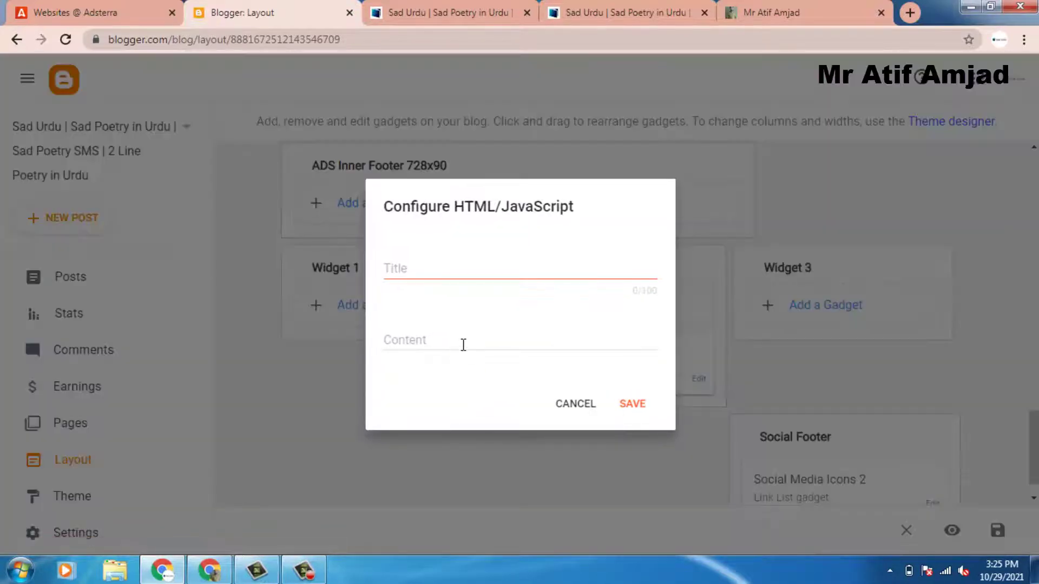
pyautogui.click(463, 344)
pyautogui.write('<script type="text/javascript"> \tatOptions = { \t\t\'key\' : \'981c906c0ecd168f02bce829c2cbadaf\', \t\t\'format\' : \'iframe\', \t\t\'height\' : 90, \t\t\'width\' : 728, \t\t\'params\' : {} \t}; \tdocument.write(\'<scr\' + \'ipt type="text/javascript" src="http\' + (location.protocol === \'https:\' ? \'s\' : \'\') + \'://www.effectiveperformanceformat.com/981c906c0ecd168f02bce829c2cbadaf/invoke.js"></scr\' + \'ipt>\'); </script>')
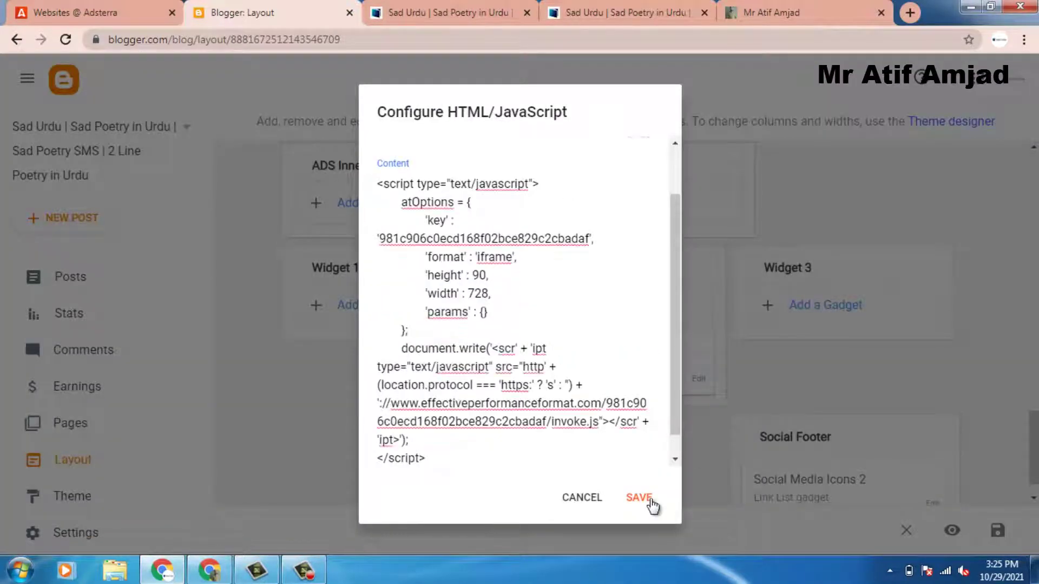
pyautogui.click(639, 497)
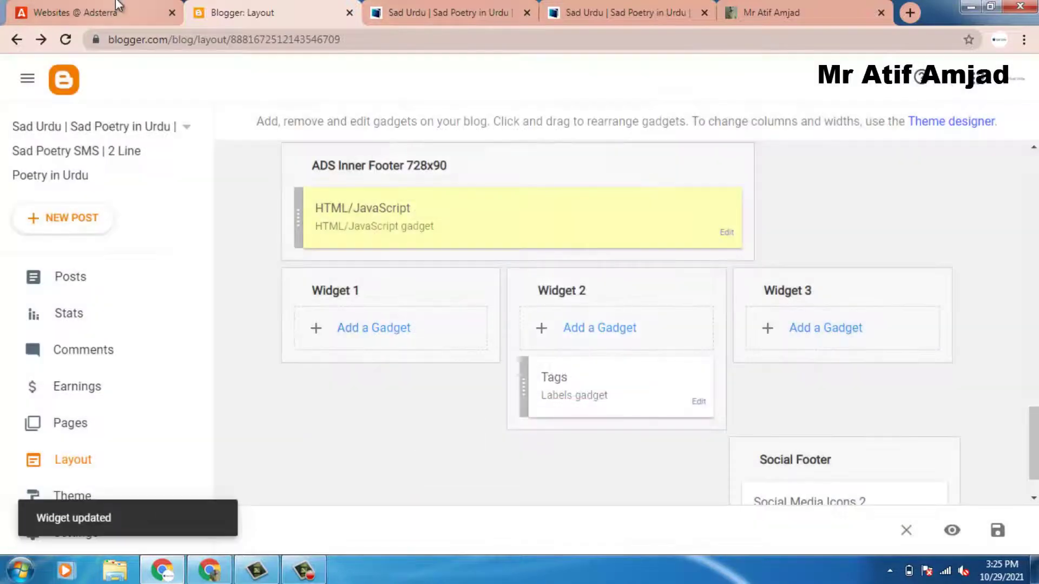
pyautogui.click(92, 12)
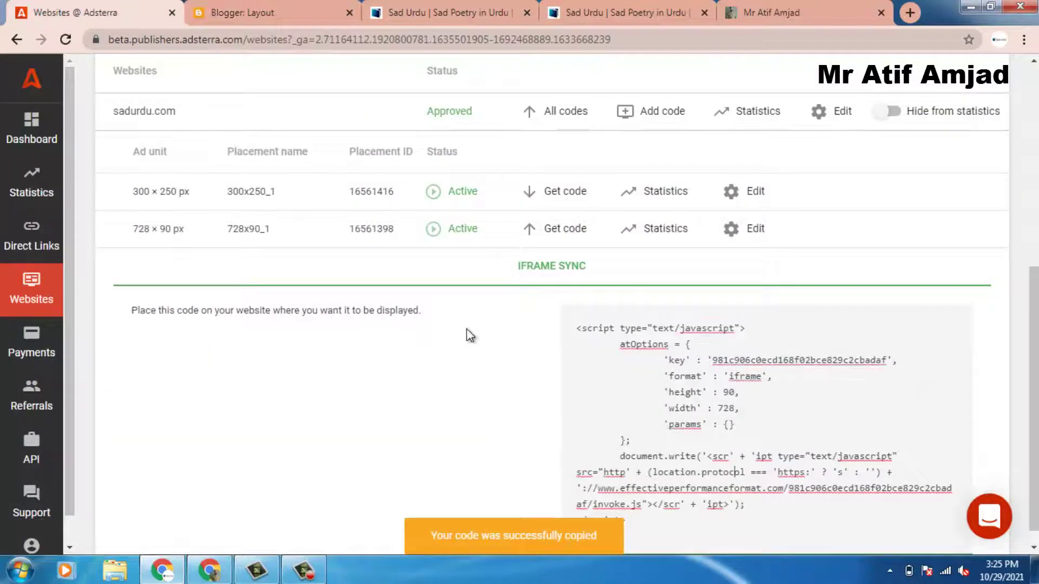
# Step: Collapse the 728x90 code, cancel an Add code attempt, and copy the 300×250 unit's code
pyautogui.click(540, 231)
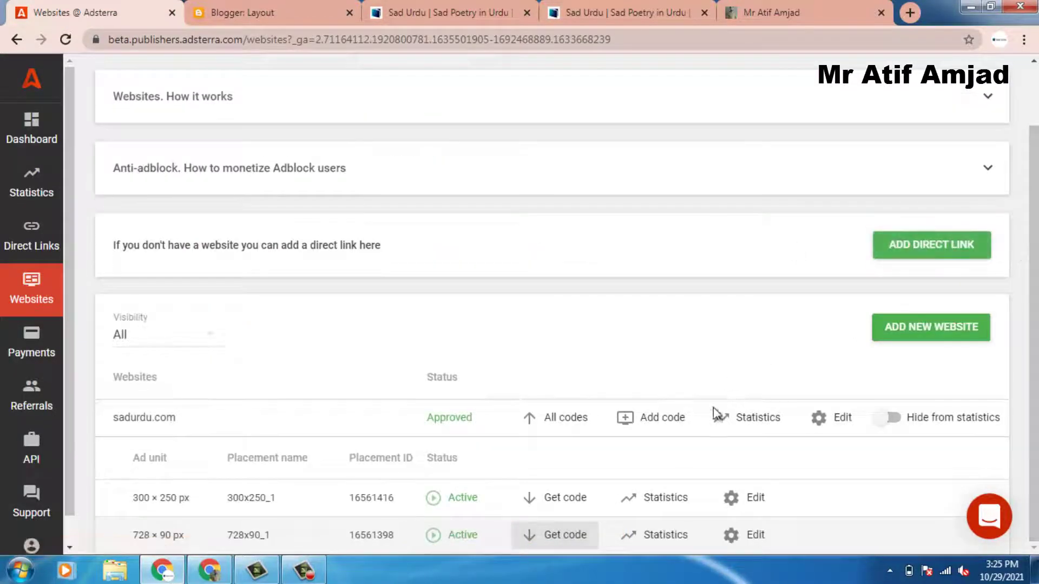
pyautogui.click(675, 417)
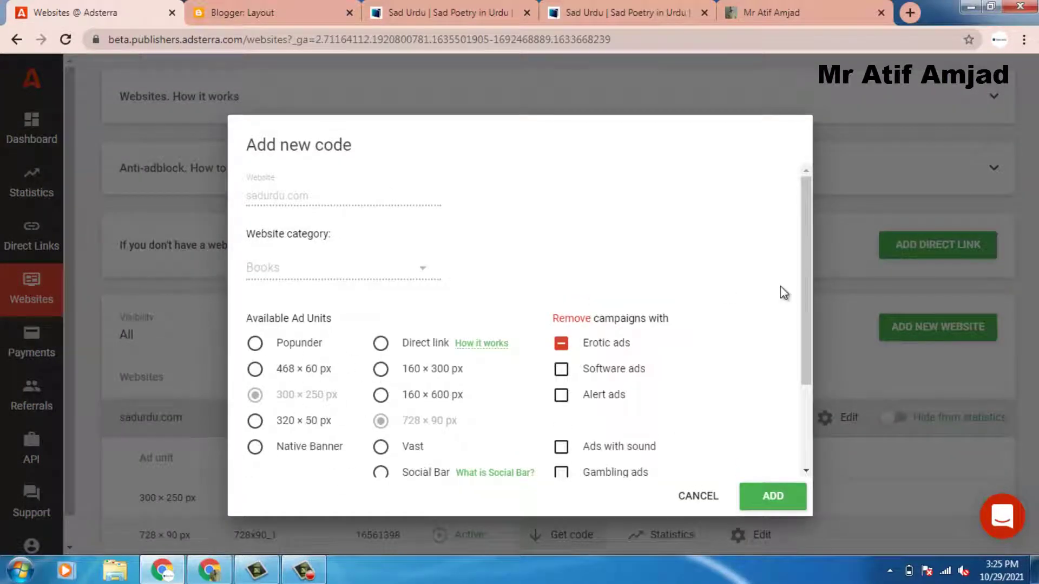
pyautogui.moveTo(804, 290); pyautogui.dragTo(810, 357)
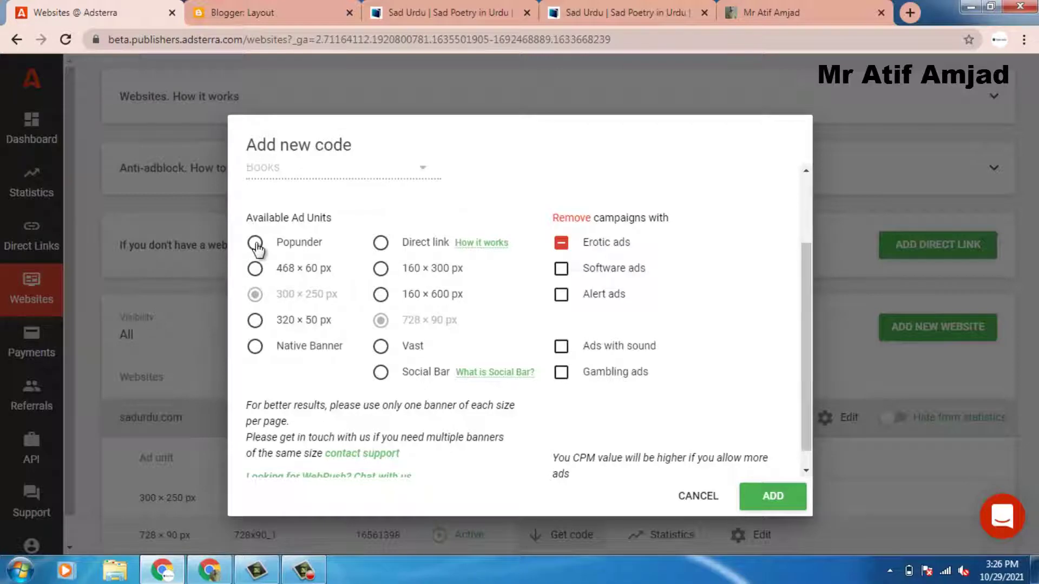
pyautogui.click(693, 497)
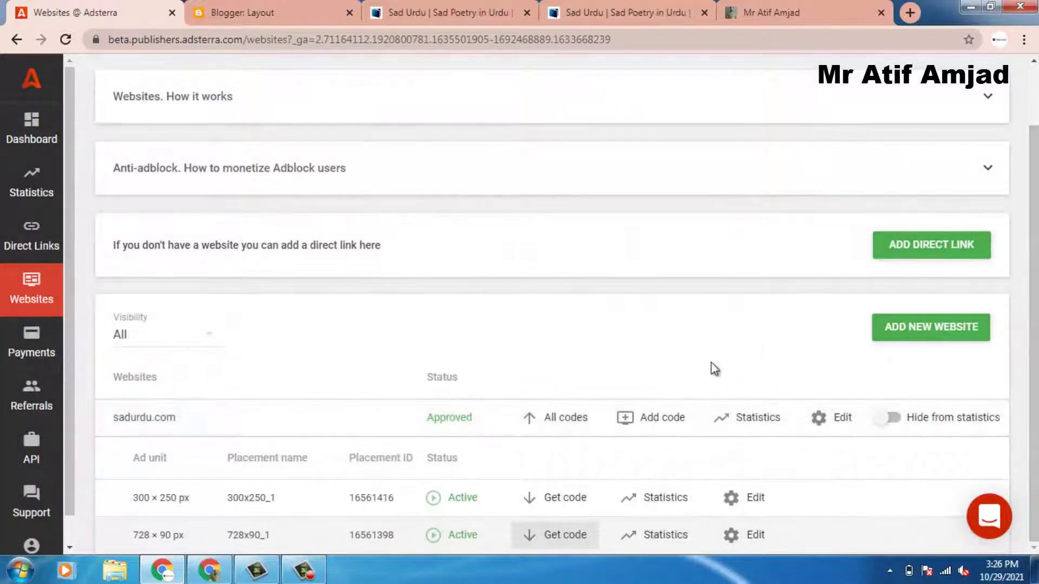
pyautogui.click(560, 496)
pyautogui.scroll(-5, 775, 409)
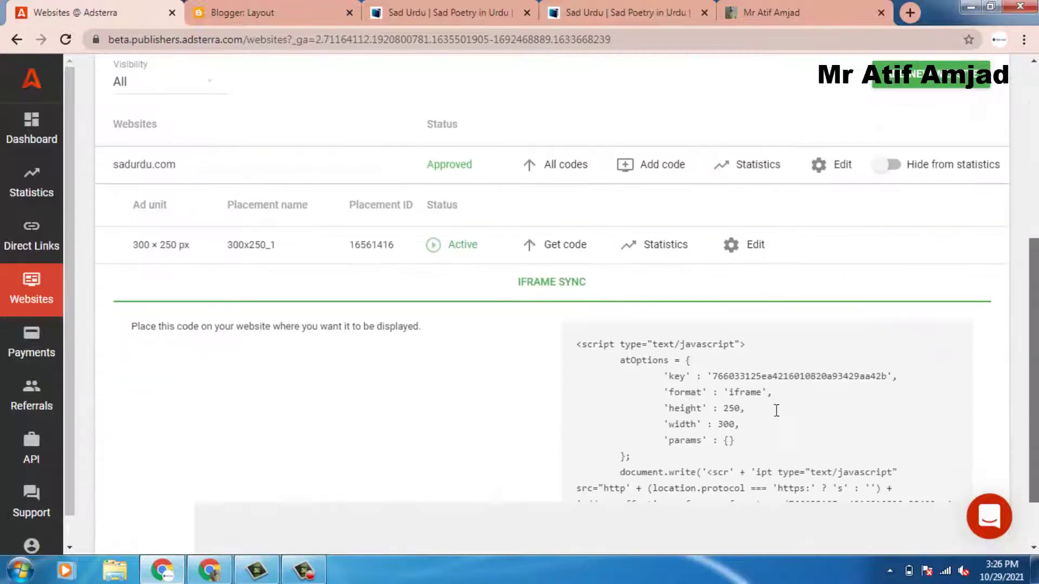
pyautogui.click(775, 408)
# Step: Add an HTML/JavaScript gadget with the pasted 300×250 Adsterra script to the Widget 3 section
pyautogui.click(269, 16)
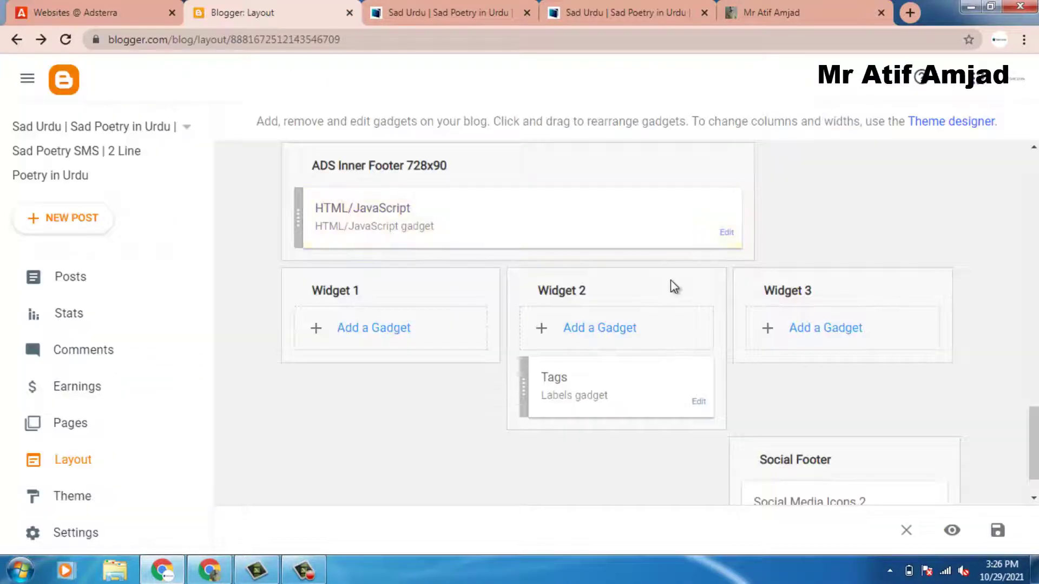
pyautogui.moveTo(1035, 430)
pyautogui.mouseDown()
pyautogui.moveTo(1035, 344)
pyautogui.moveTo(1035, 427)
pyautogui.mouseUp()
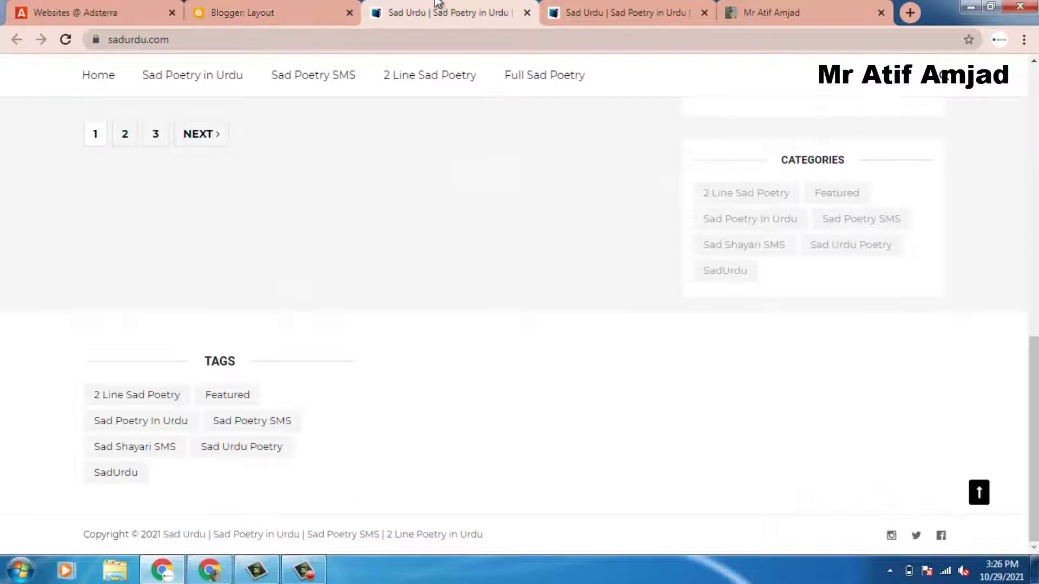
pyautogui.click(439, 12)
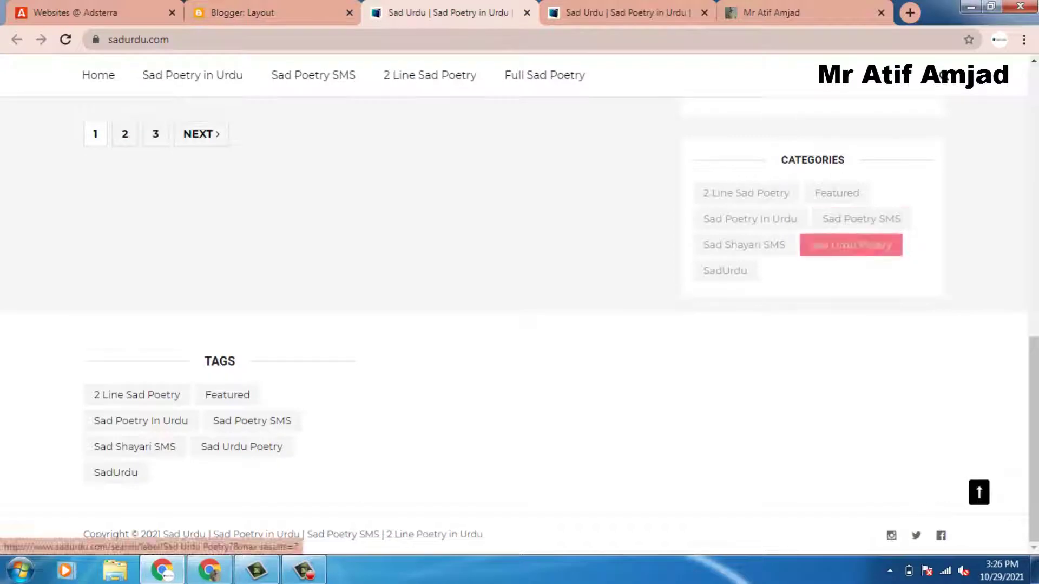
pyautogui.click(193, 11)
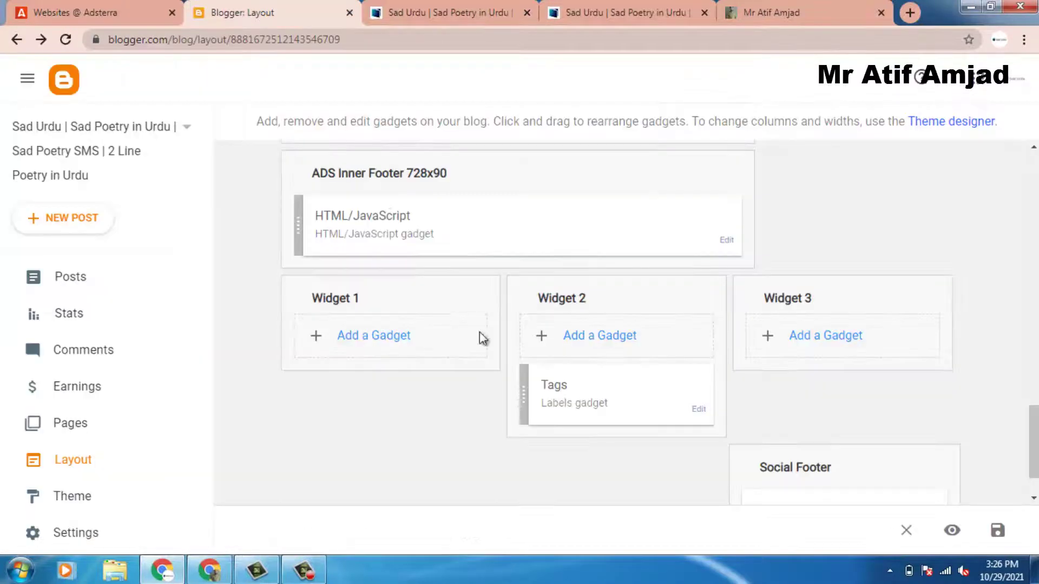
pyautogui.click(828, 341)
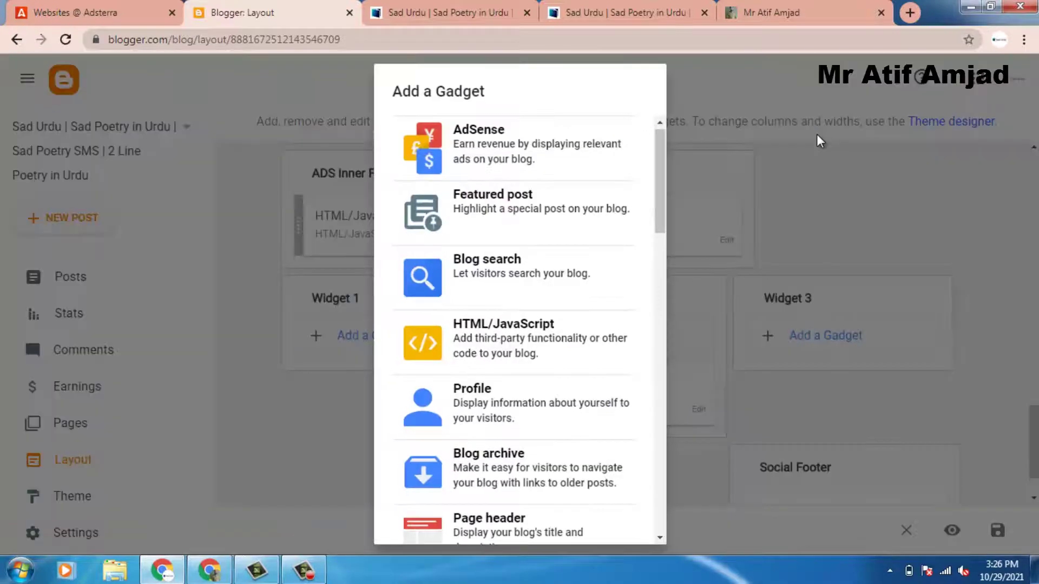
pyautogui.click(452, 346)
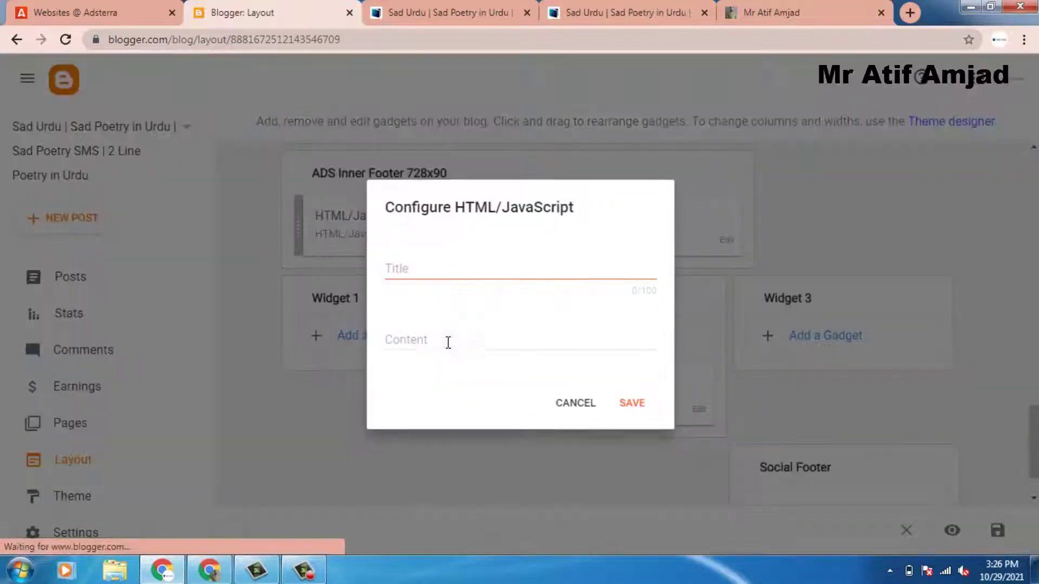
pyautogui.click(437, 343)
pyautogui.hotkey('ctrl', 'v')
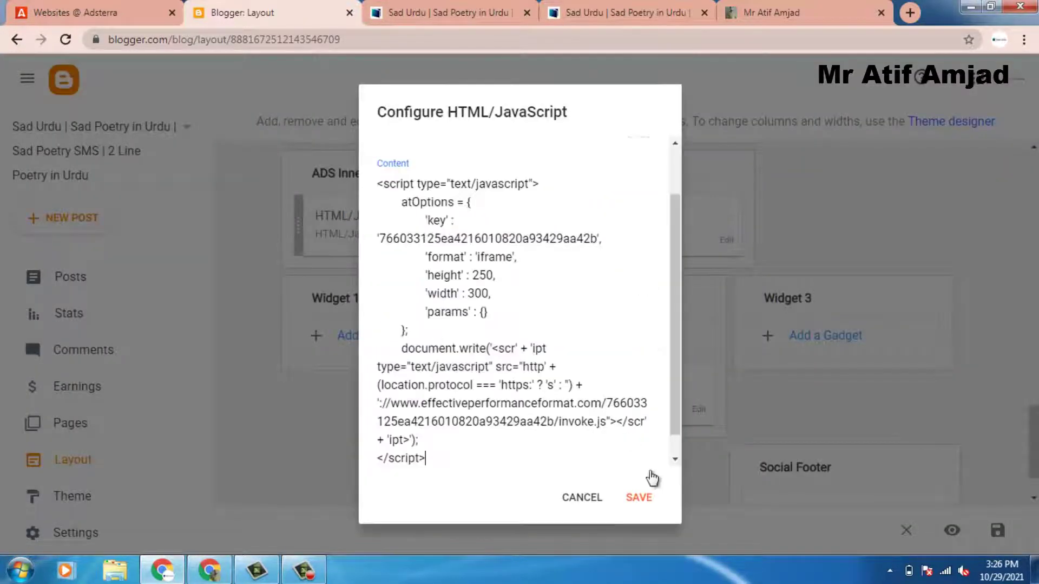
pyautogui.click(639, 503)
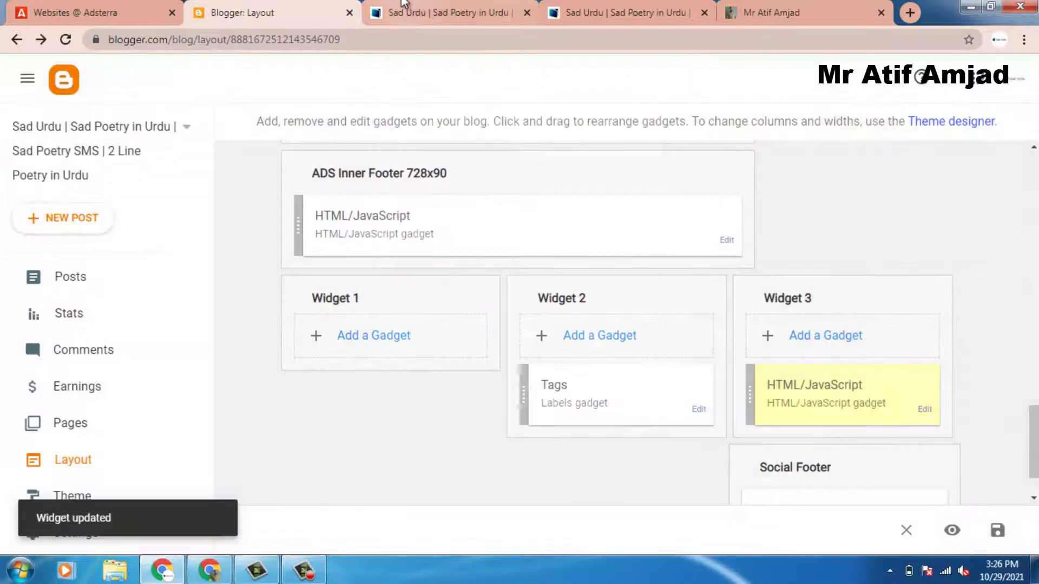
pyautogui.click(444, 12)
# Step: Reload sadurdu.com on desktop and mobile preview, then open the Sad Shayari SMS Free Text Poetry post
pyautogui.click(66, 41)
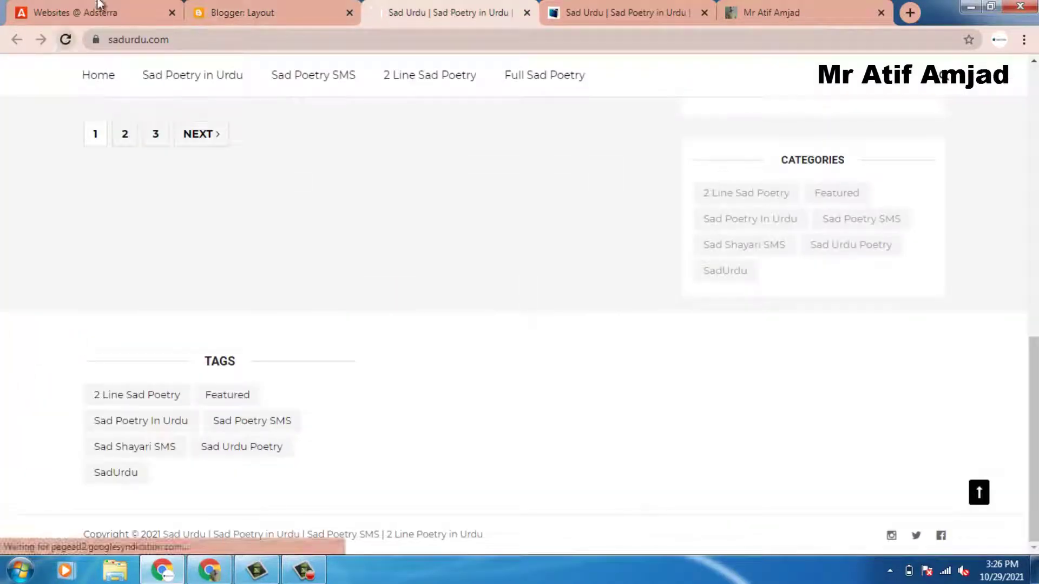
pyautogui.click(551, 7)
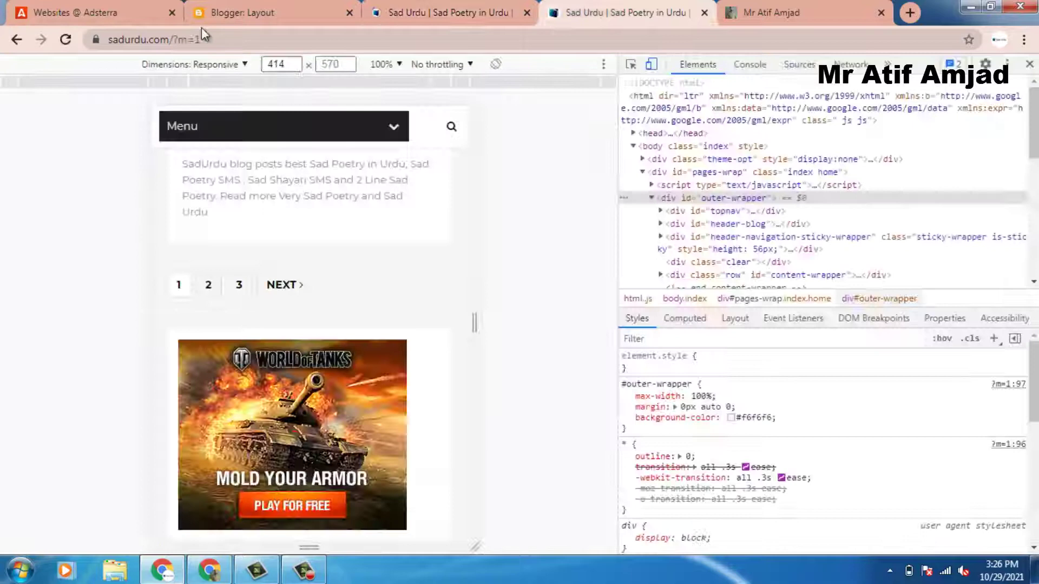
pyautogui.click(66, 39)
pyautogui.click(420, 6)
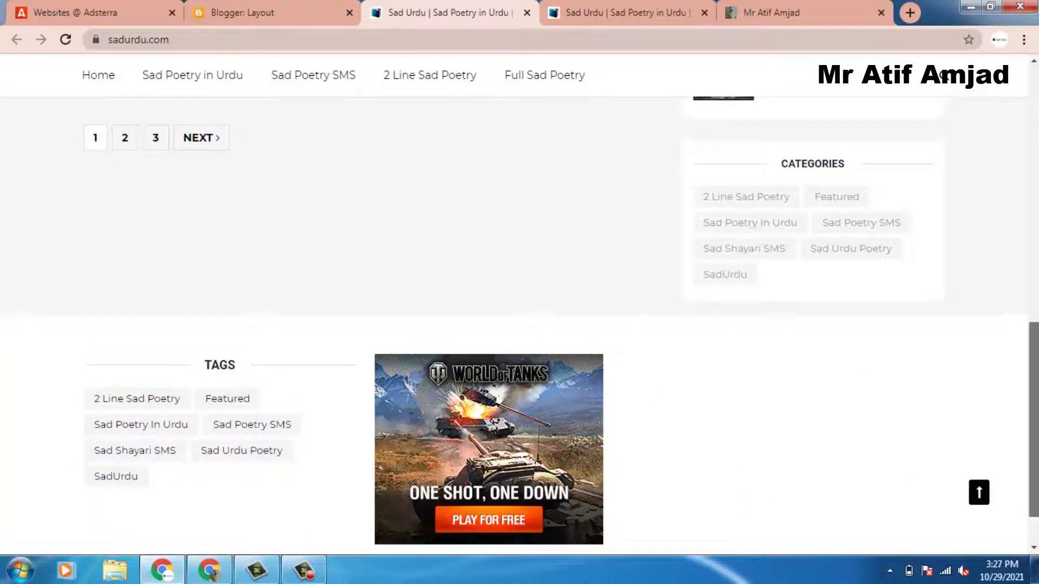
pyautogui.scroll(4, 901, 330)
pyautogui.scroll(9, 551, 383)
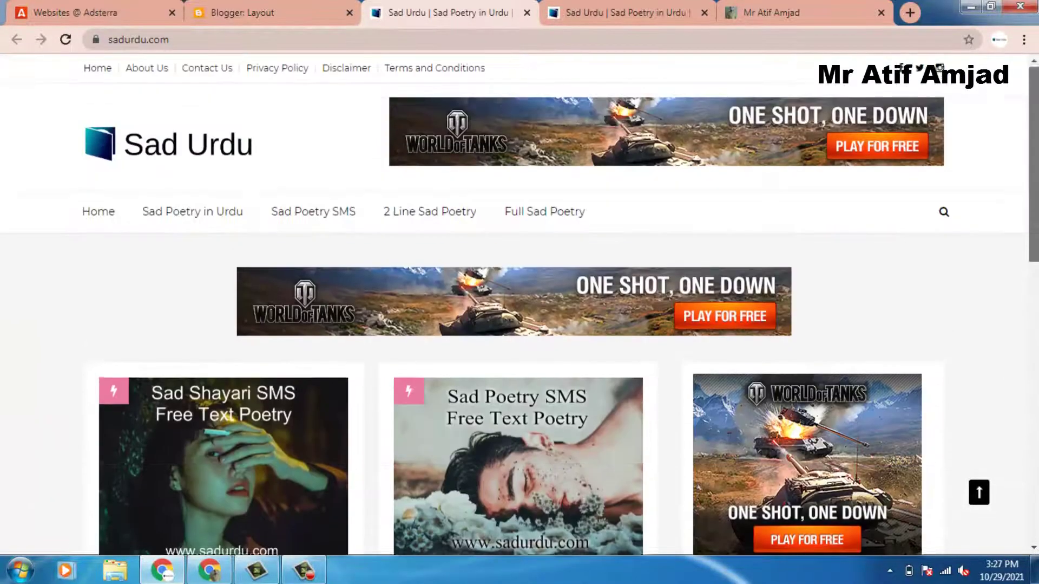
pyautogui.scroll(-8, 550, 383)
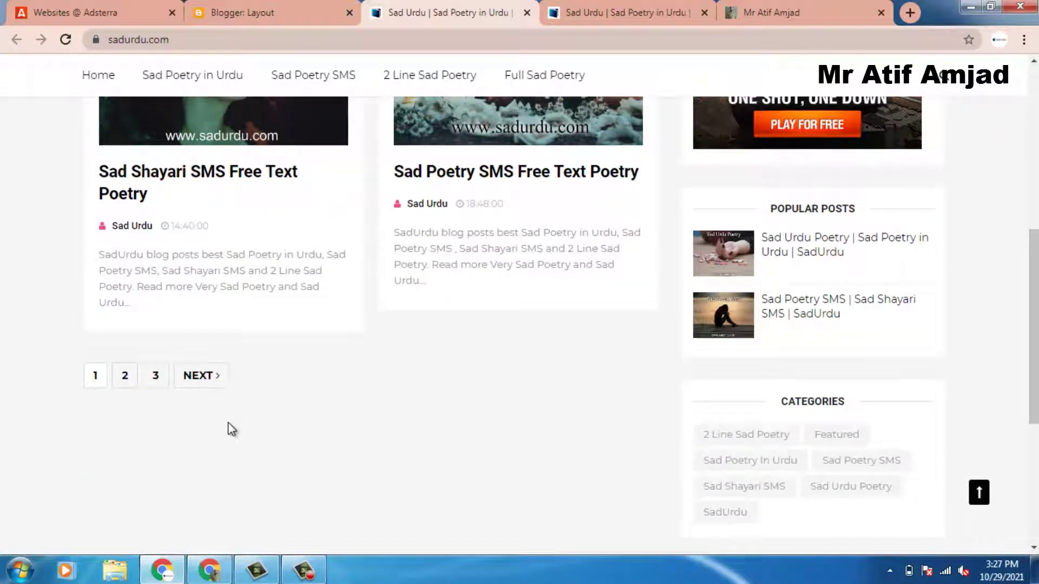
pyautogui.click(241, 170)
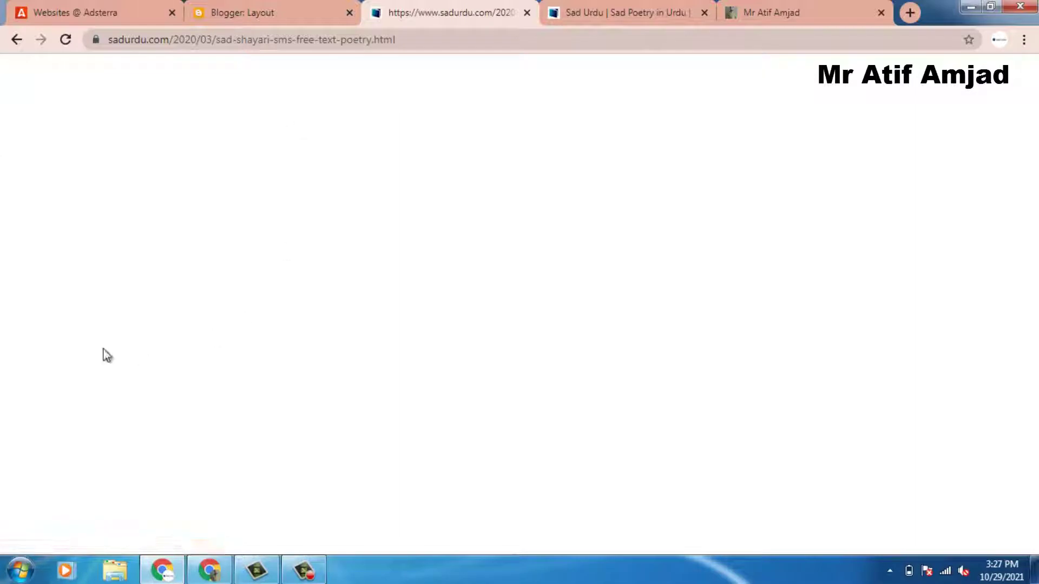
# Step: Delete the ad gadget from the ADS Inner Footer 728x90 section, then return to sadurdu.com's mobile view
pyautogui.click(239, 12)
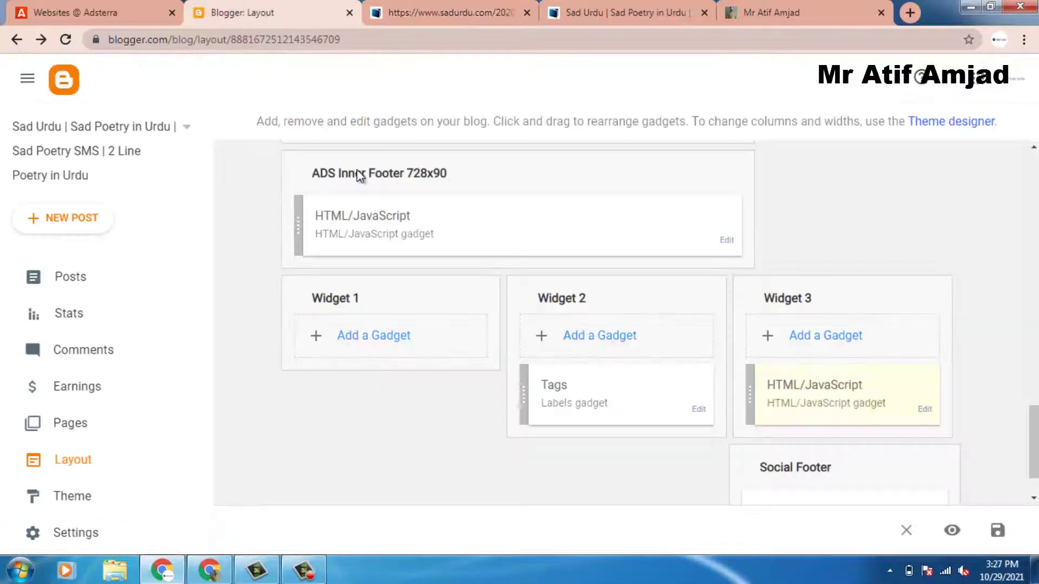
pyautogui.click(438, 12)
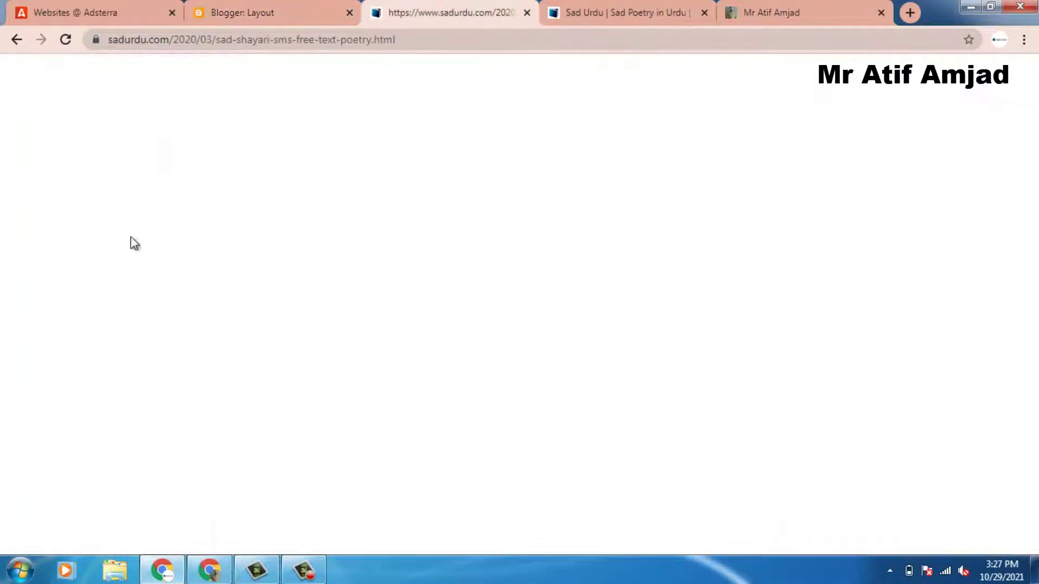
pyautogui.click(271, 12)
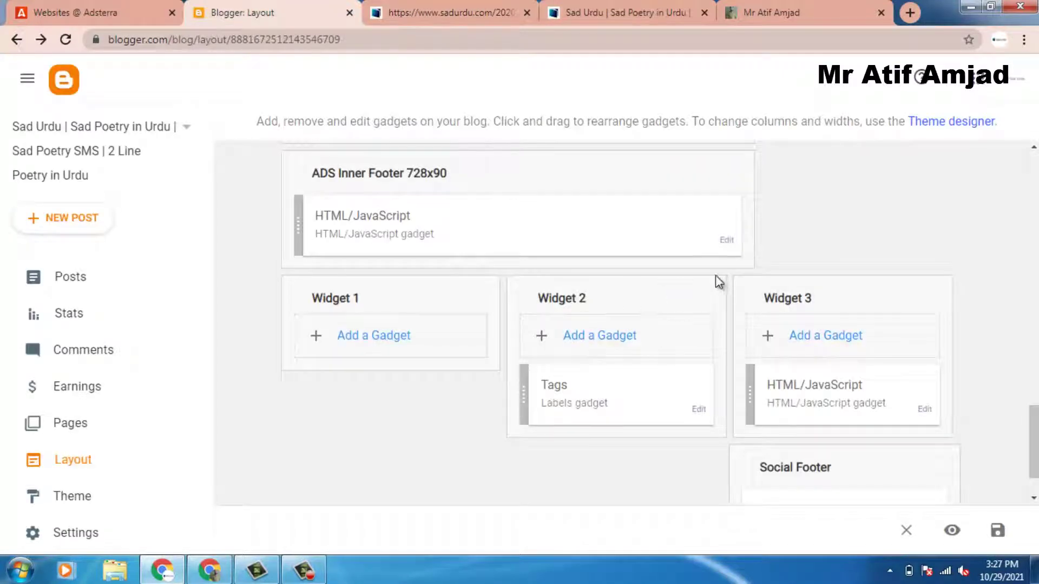
pyautogui.click(731, 240)
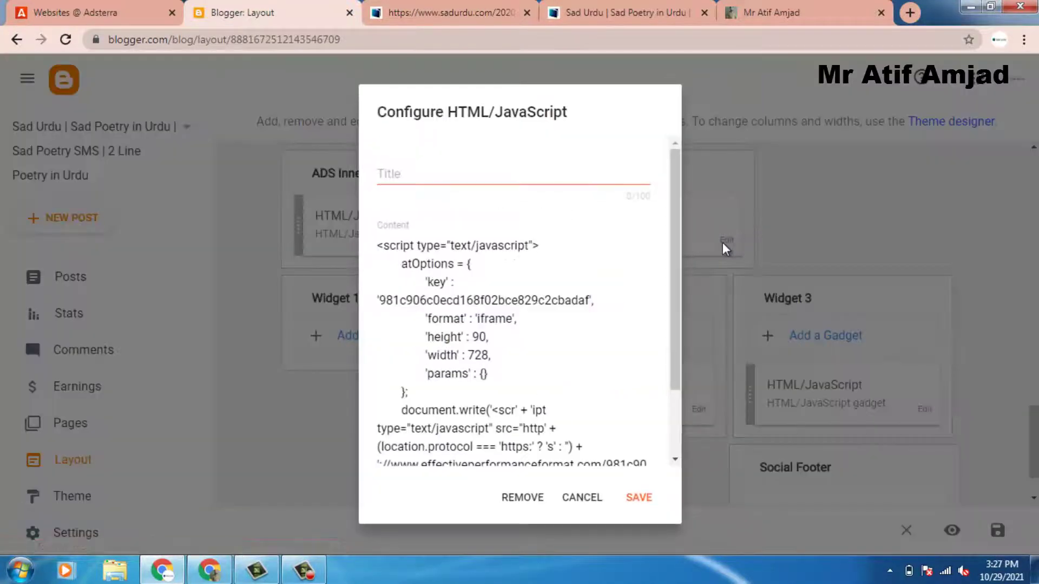
pyautogui.click(515, 497)
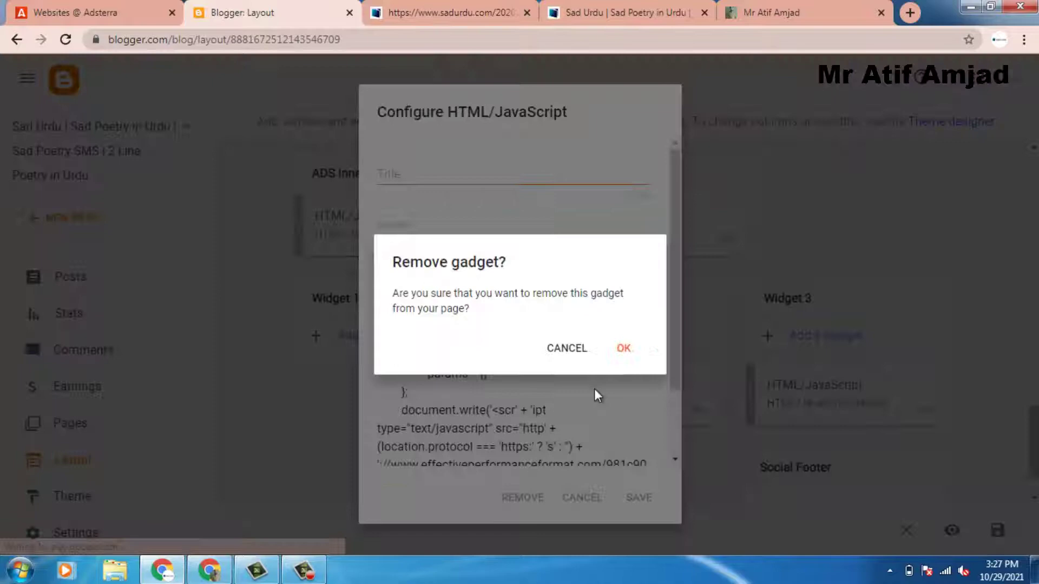
pyautogui.click(617, 353)
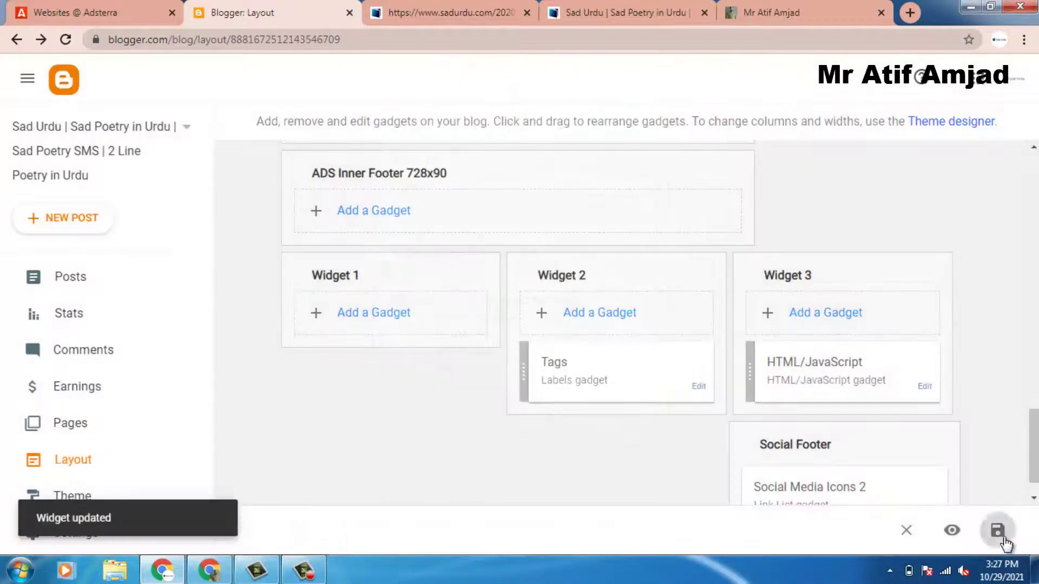
pyautogui.click(410, 2)
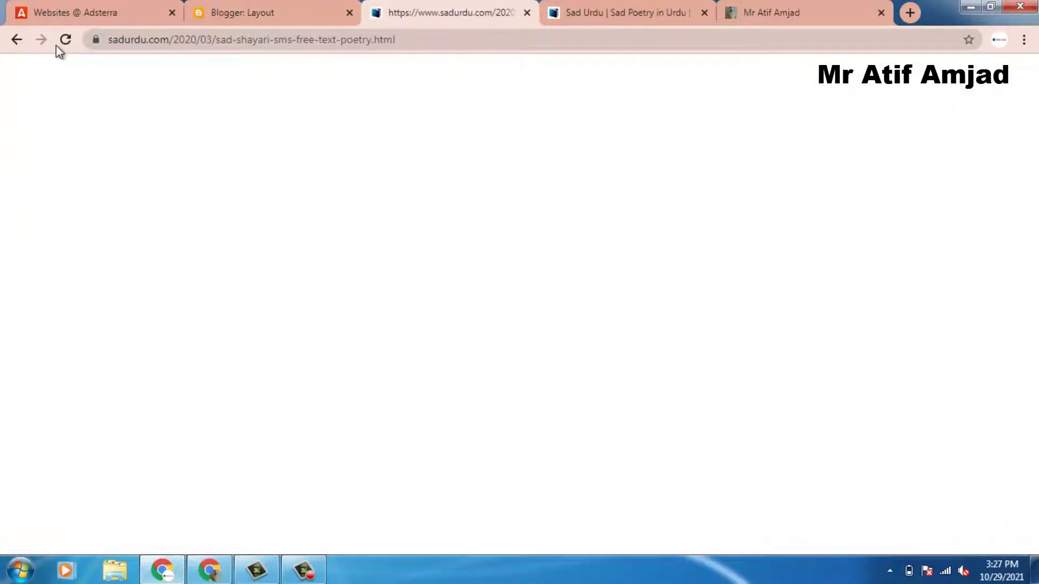
pyautogui.click(64, 39)
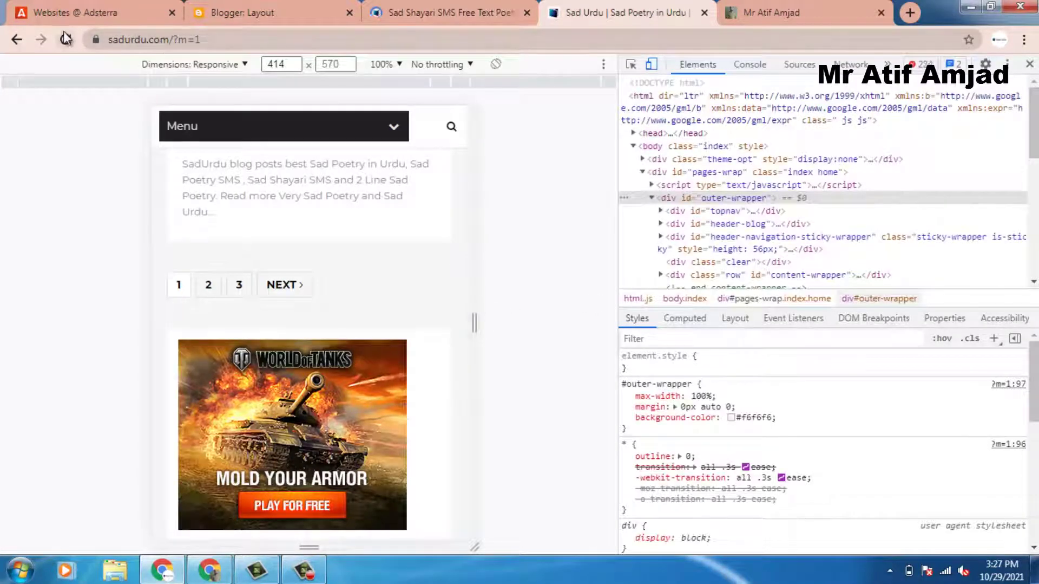
# Step: Check the header, sidebar and footer ads on the Sad Shayari SMS post, then view the mobile preview
pyautogui.click(443, 5)
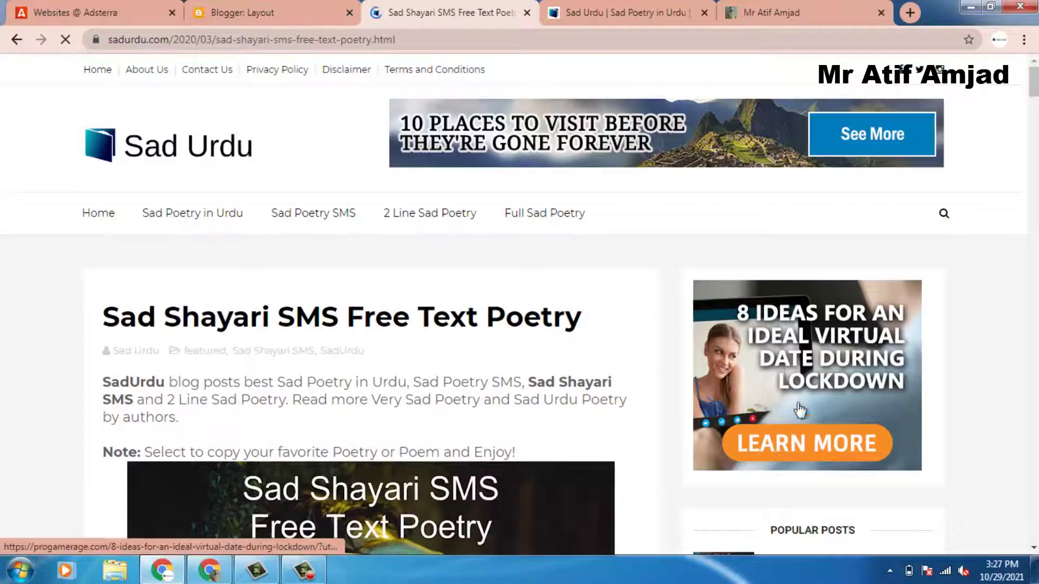
pyautogui.scroll(-5, 944, 75)
pyautogui.scroll(-5, 944, 76)
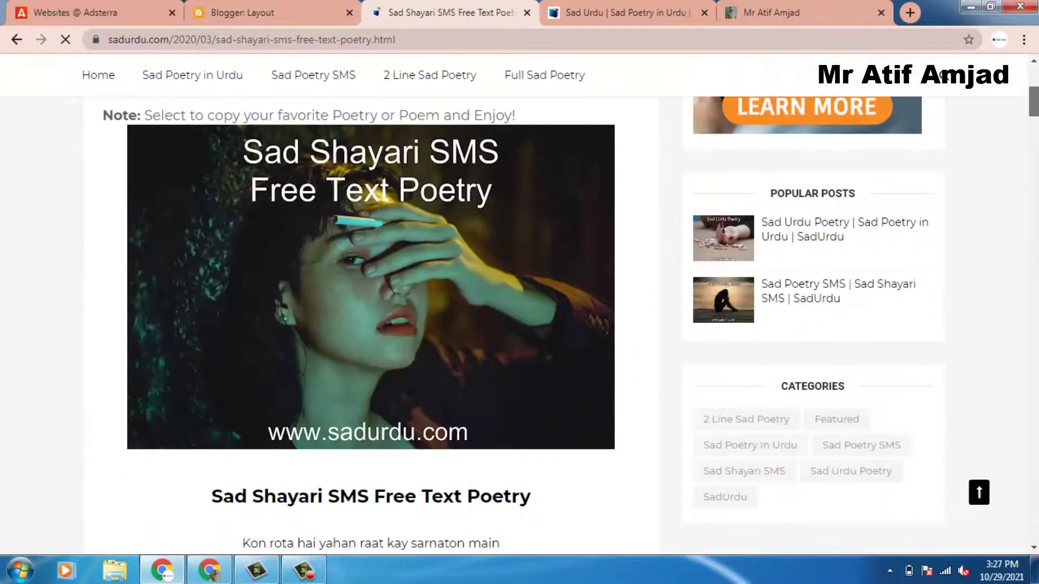
pyautogui.scroll(-15, 944, 76)
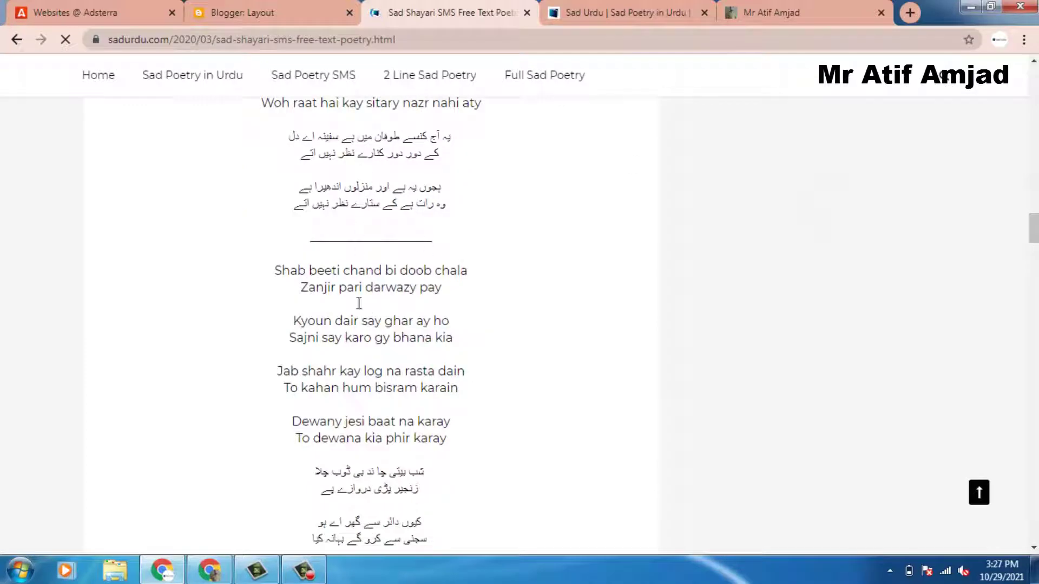
pyautogui.scroll(-20, 945, 76)
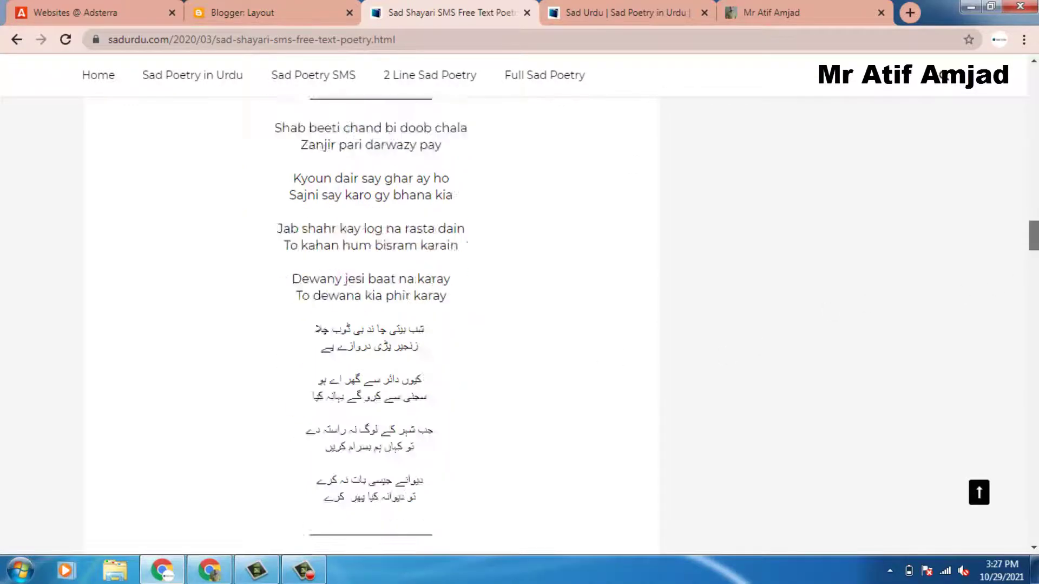
pyautogui.scroll(-15, 944, 76)
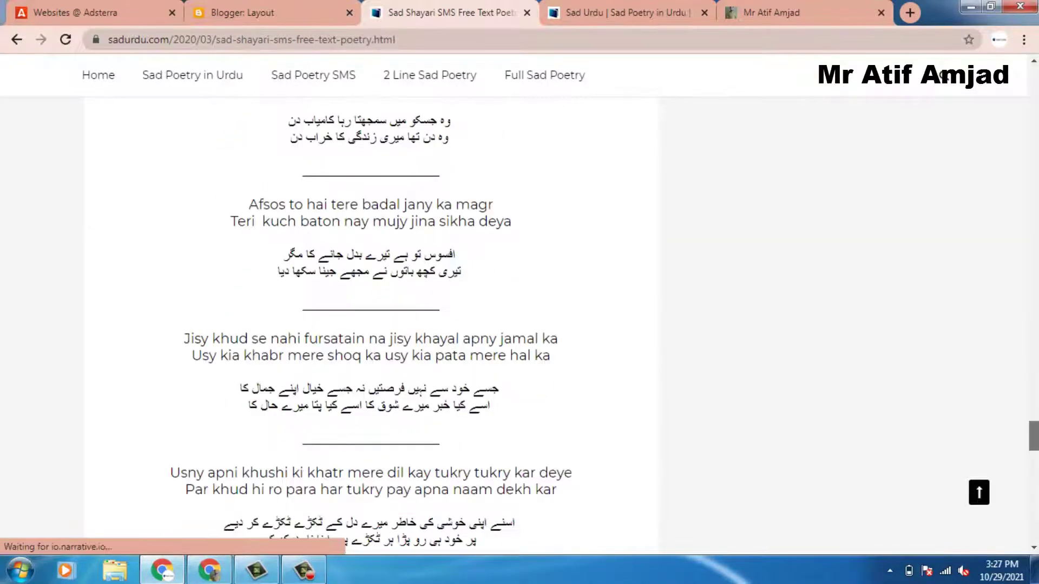
pyautogui.scroll(-10, 945, 76)
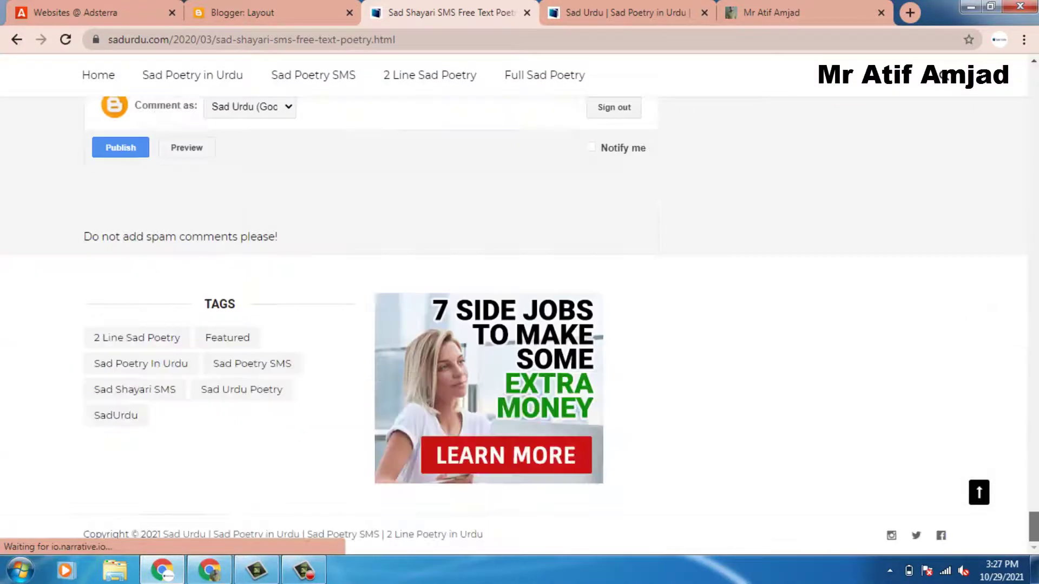
pyautogui.scroll(20, 945, 76)
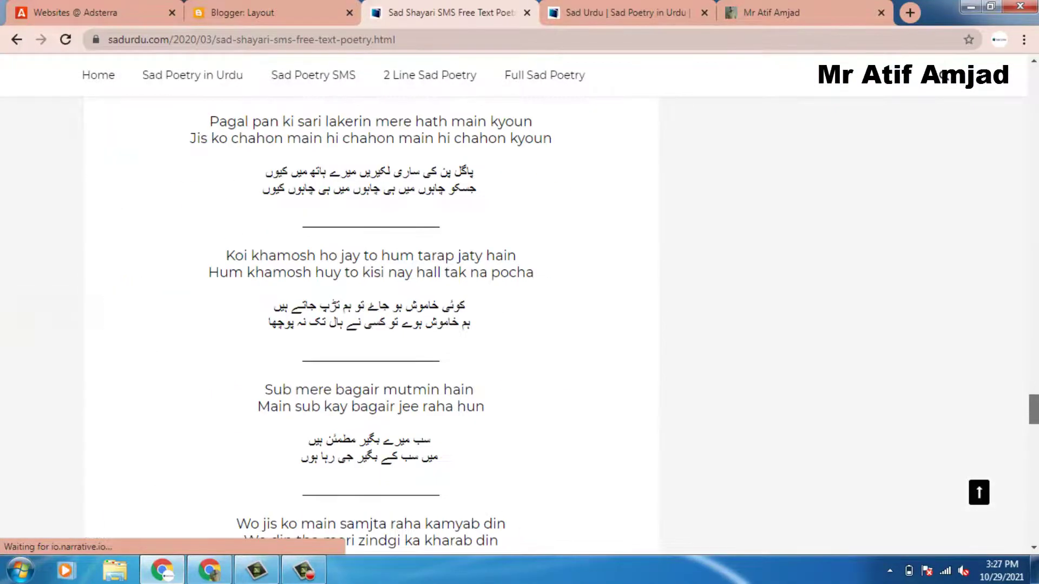
pyautogui.scroll(20, 944, 75)
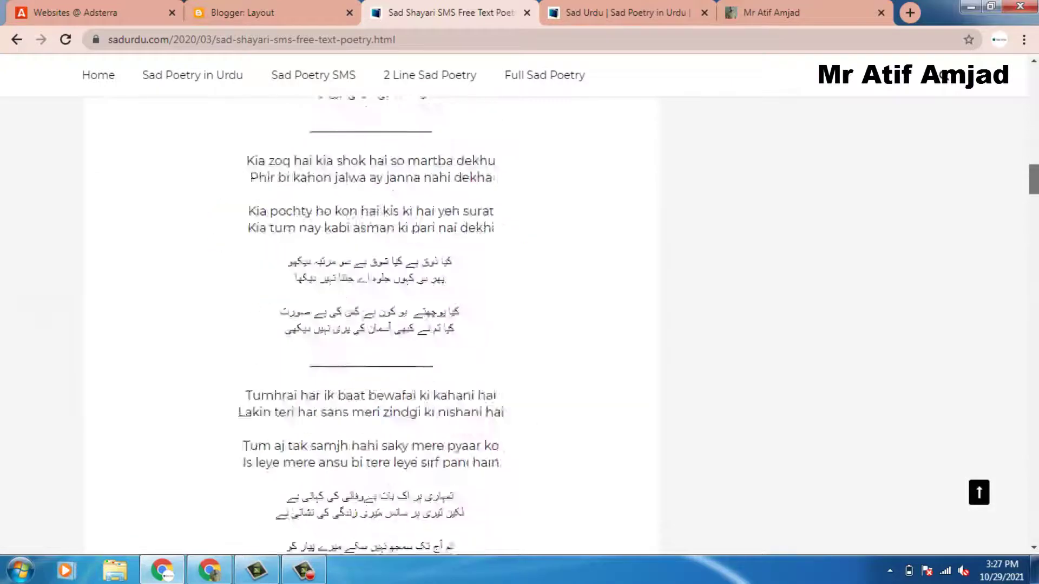
pyautogui.scroll(6, 945, 76)
pyautogui.scroll(-7, 944, 75)
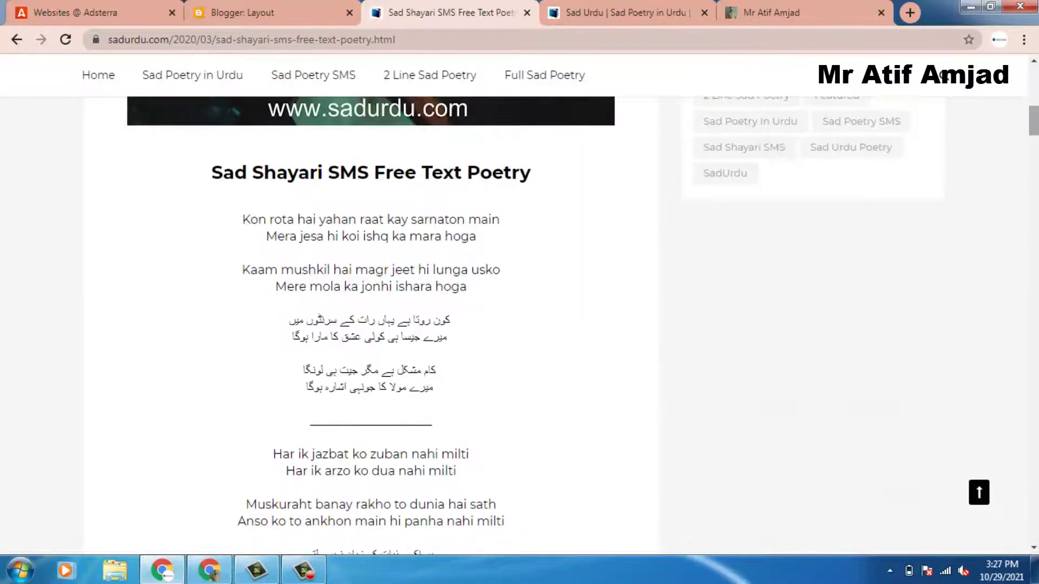
pyautogui.scroll(3, 945, 75)
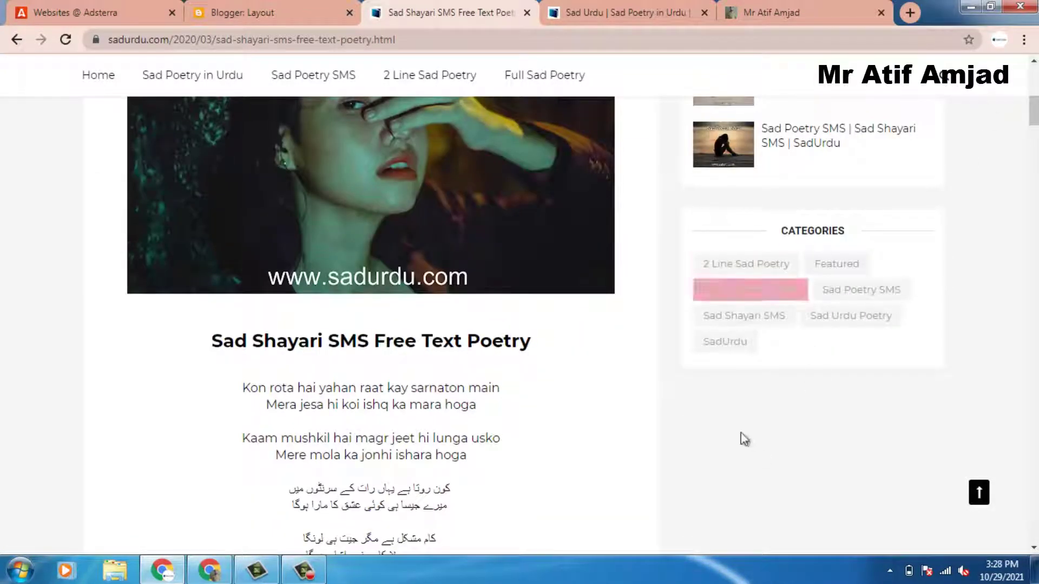
pyautogui.moveTo(1033, 112); pyautogui.dragTo(866, 32)
pyautogui.click(601, 5)
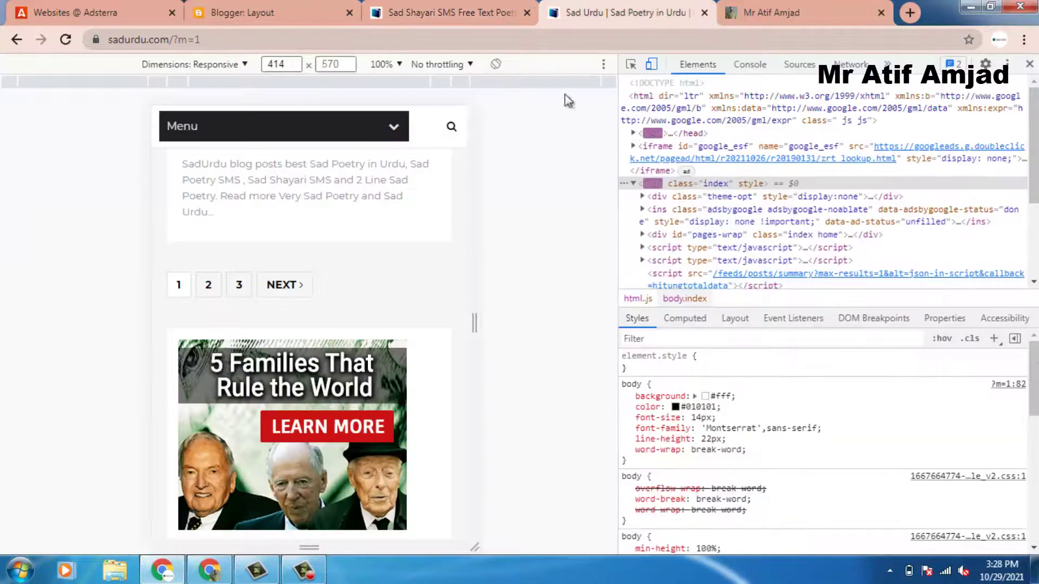
# Step: Add an HTML/JavaScript gadget to Sidebar Right containing the pasted 300×250 ad script
pyautogui.click(260, 12)
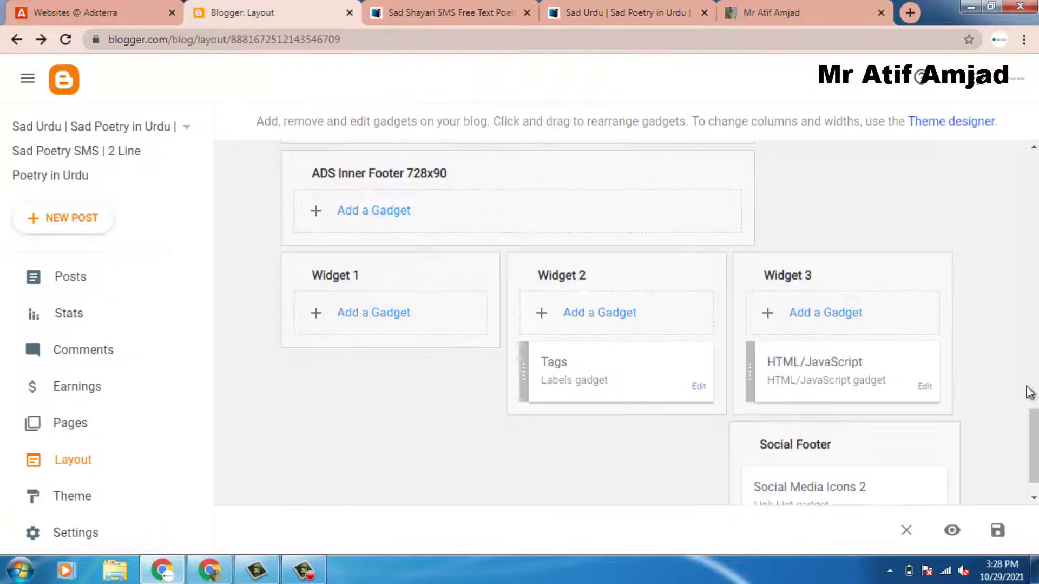
pyautogui.moveTo(1033, 417); pyautogui.dragTo(1033, 315)
pyautogui.click(823, 237)
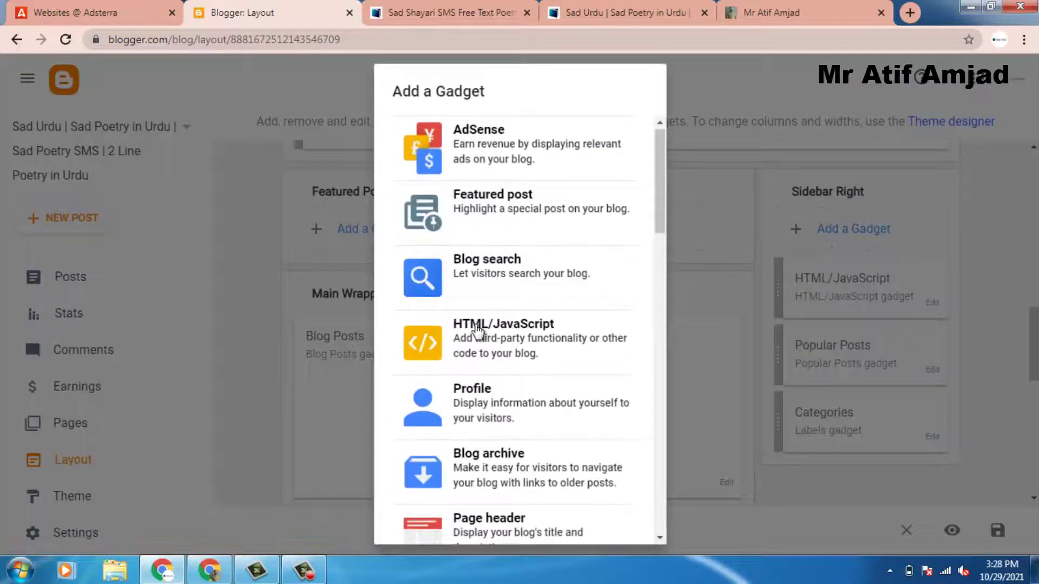
pyautogui.click(476, 325)
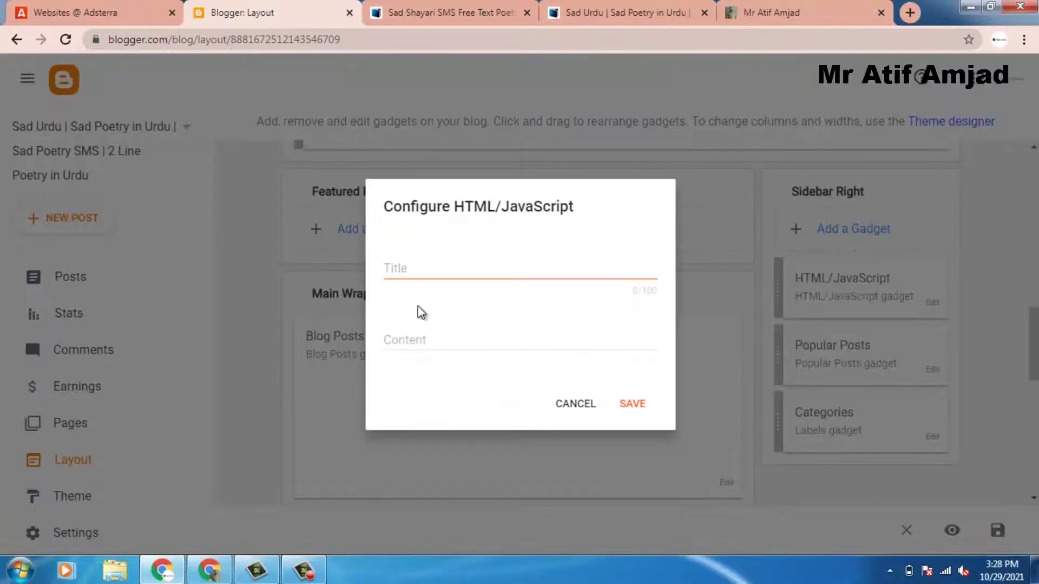
pyautogui.click(419, 337)
pyautogui.hotkey('ctrl', 'v')
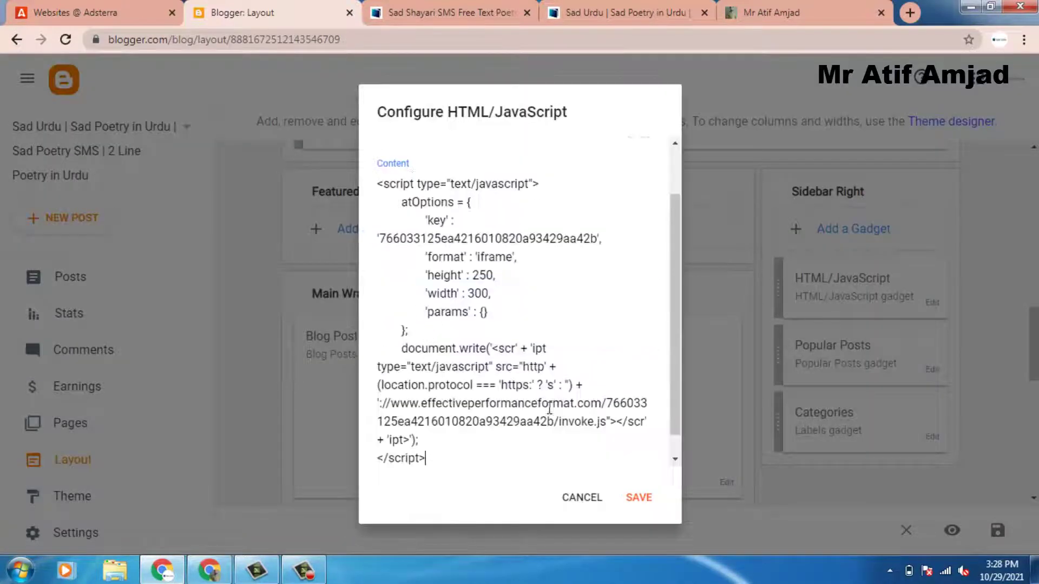
pyautogui.click(639, 495)
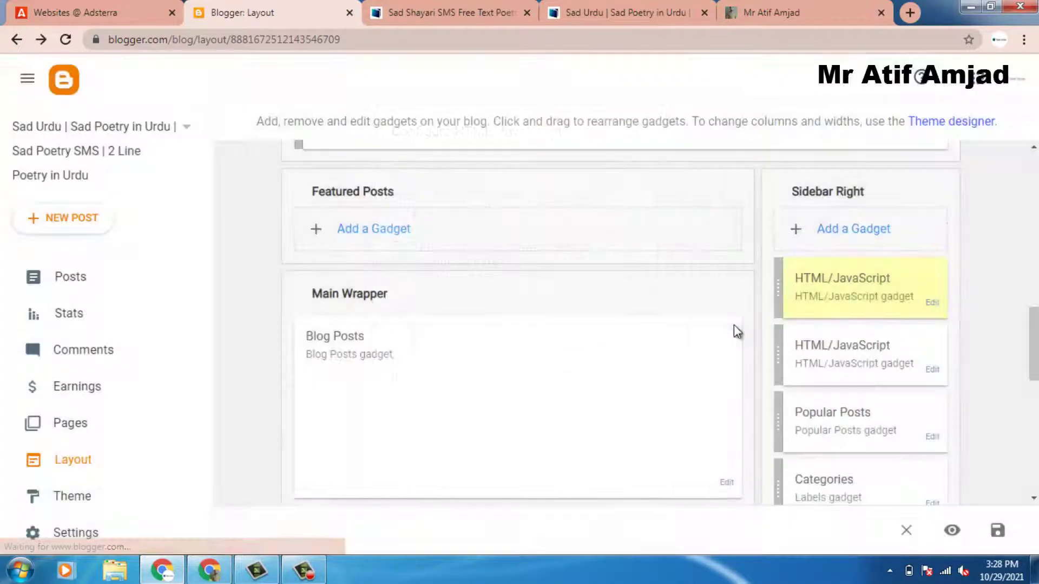
# Step: Move the new ad gadget below Categories and save the layout
pyautogui.moveTo(779, 293); pyautogui.dragTo(778, 487)
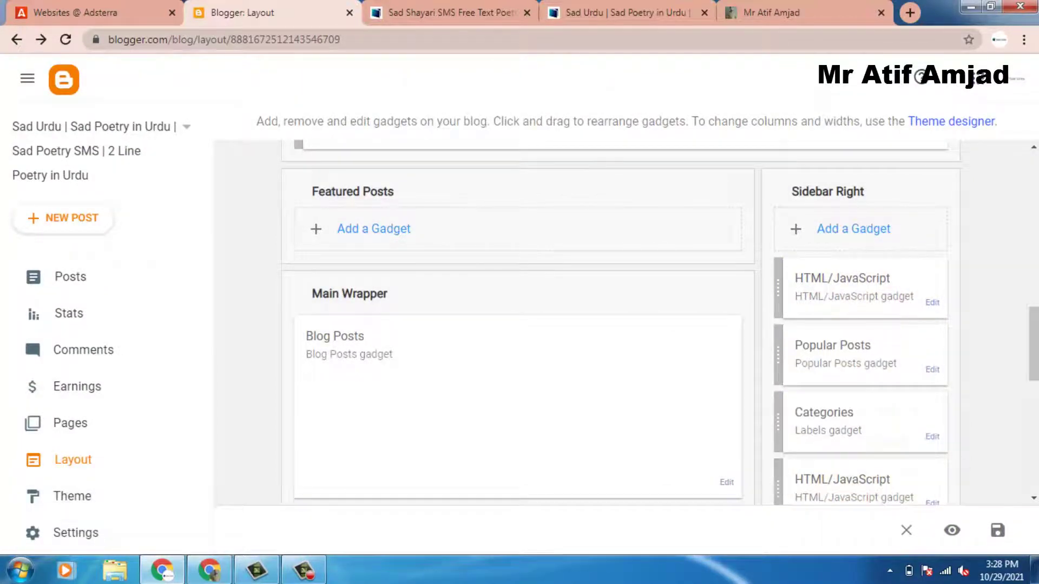
pyautogui.click(999, 531)
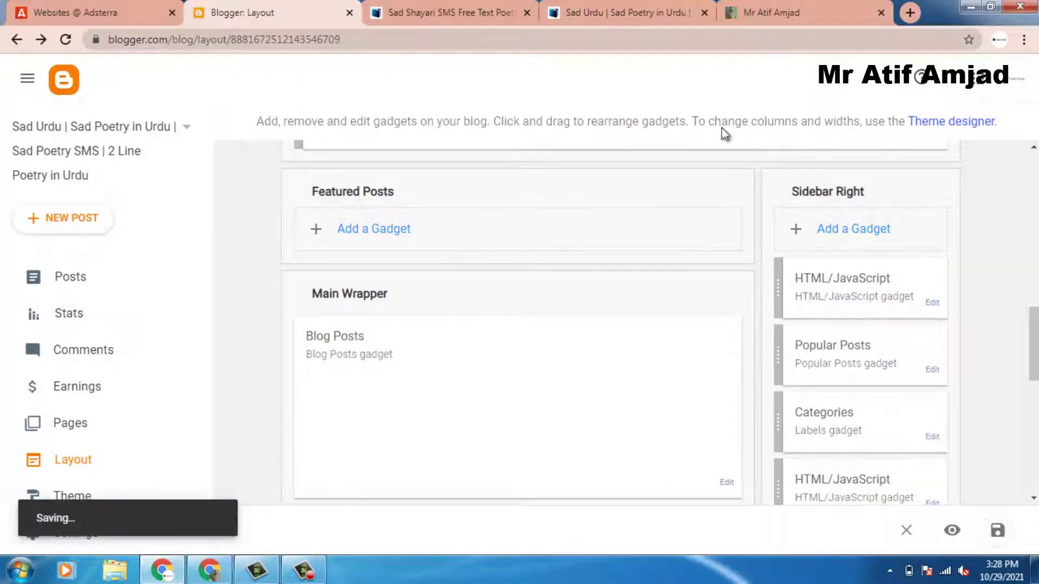
pyautogui.click(458, 12)
# Step: Reload the sadurdu.com post and its mobile preview to see the new ads, then return to Adsterra
pyautogui.click(67, 40)
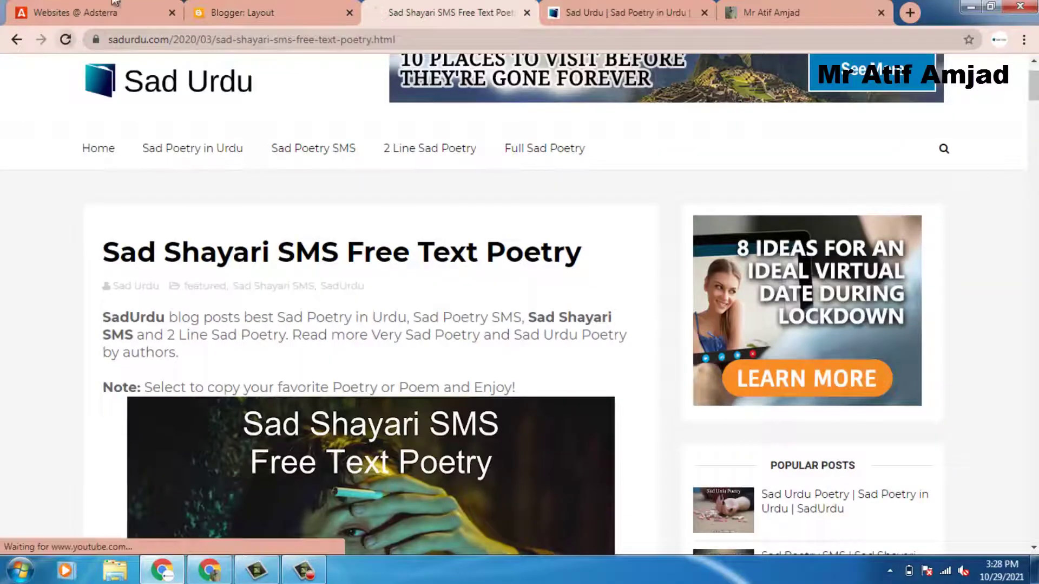
pyautogui.click(596, 6)
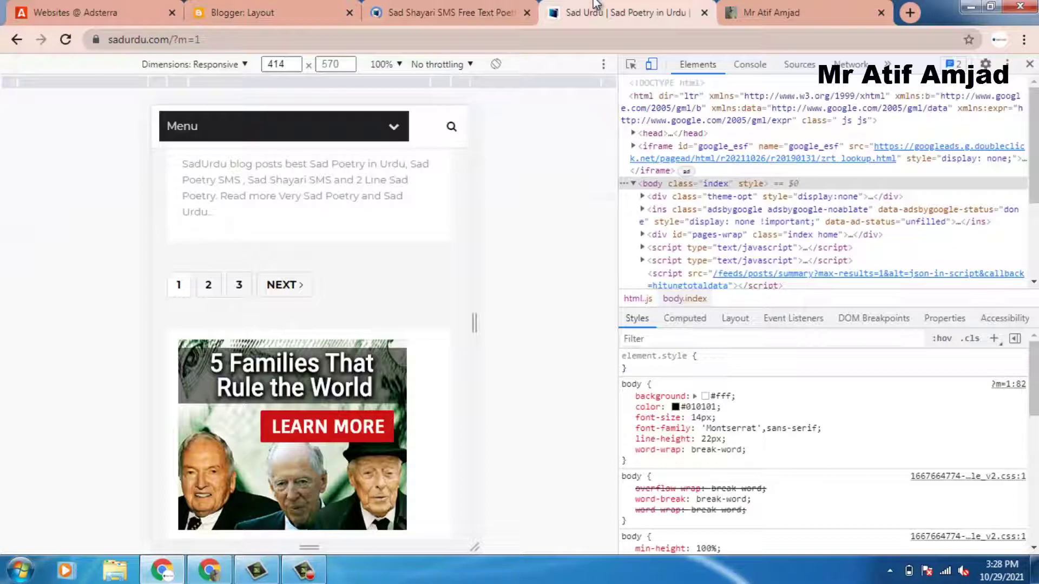
pyautogui.click(66, 40)
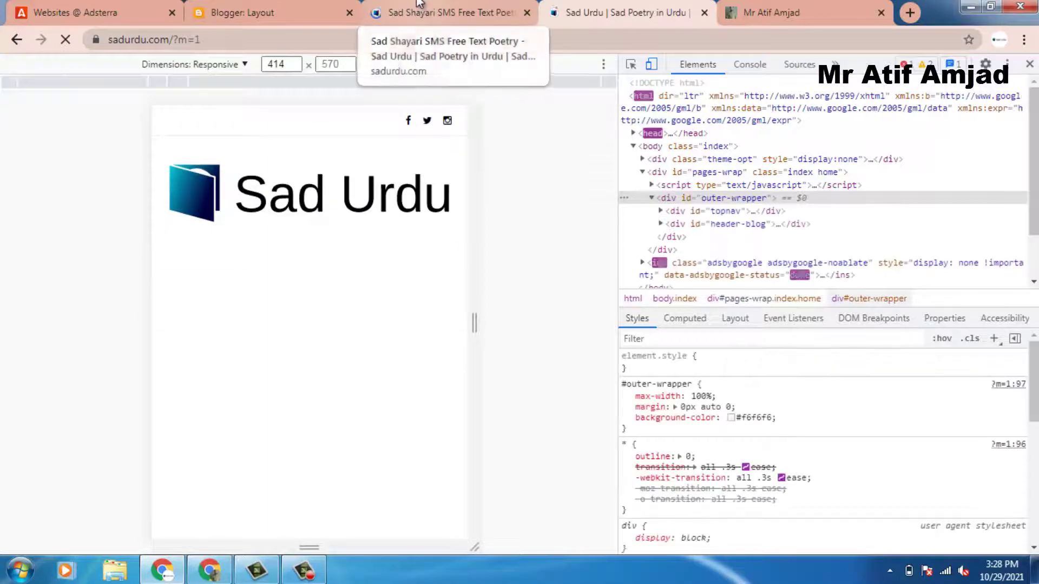
pyautogui.click(419, 6)
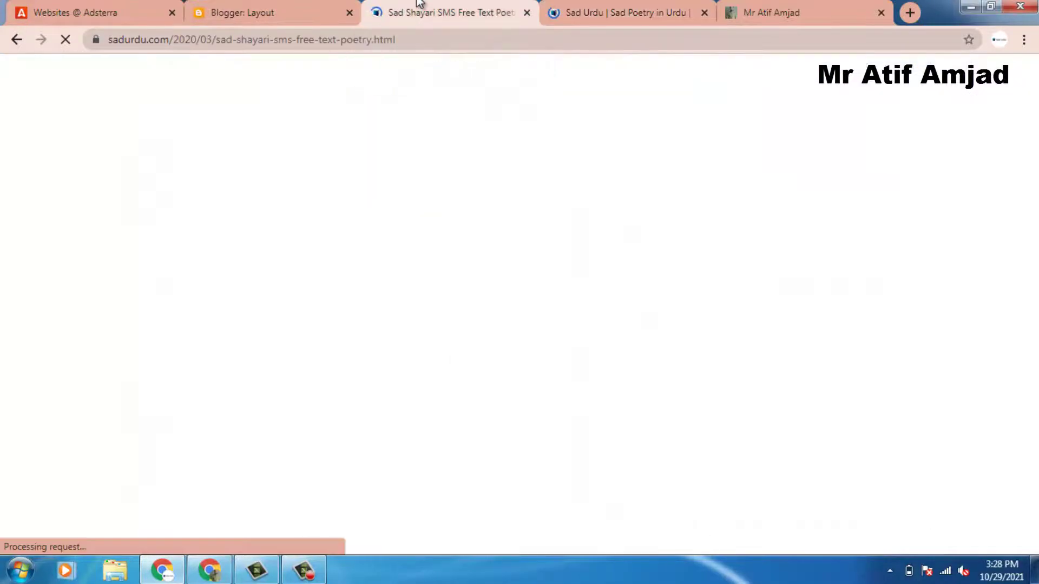
pyautogui.click(269, 7)
pyautogui.click(75, 4)
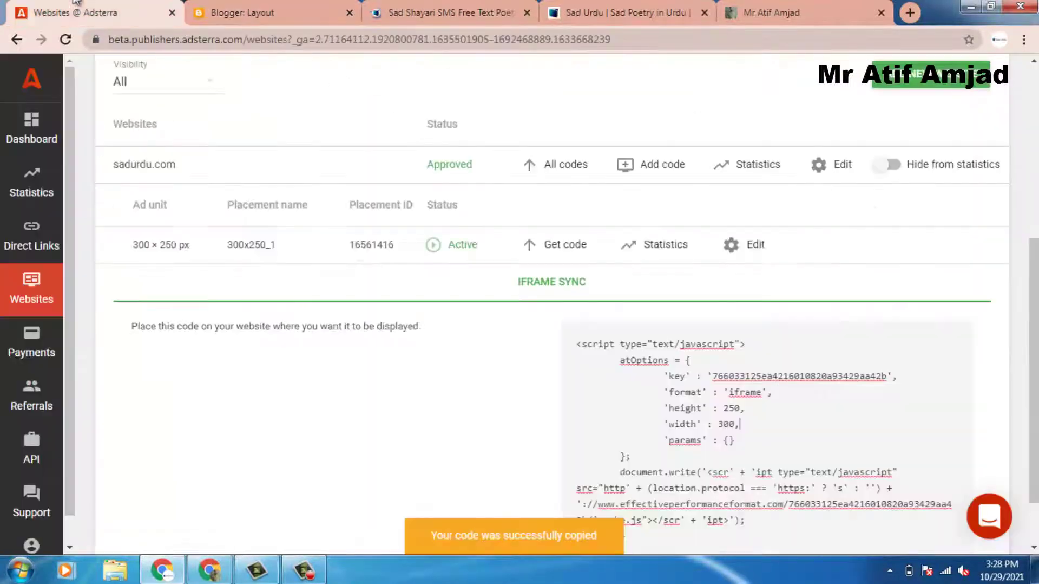
# Step: Request a new Popunder ad code for sadurdu.com in Adsterra
pyautogui.click(647, 164)
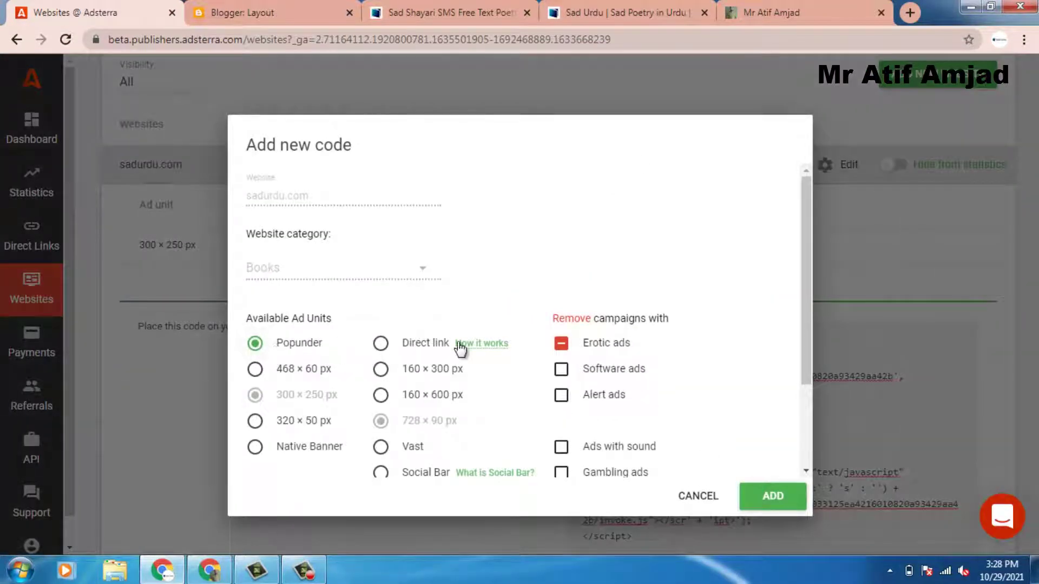
pyautogui.click(776, 503)
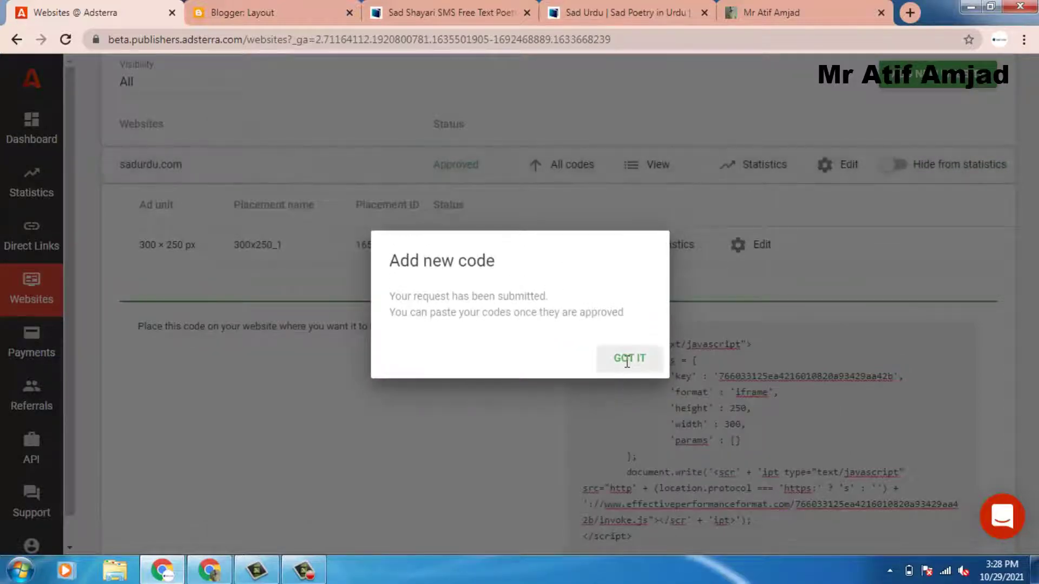
pyautogui.click(630, 358)
pyautogui.click(443, 12)
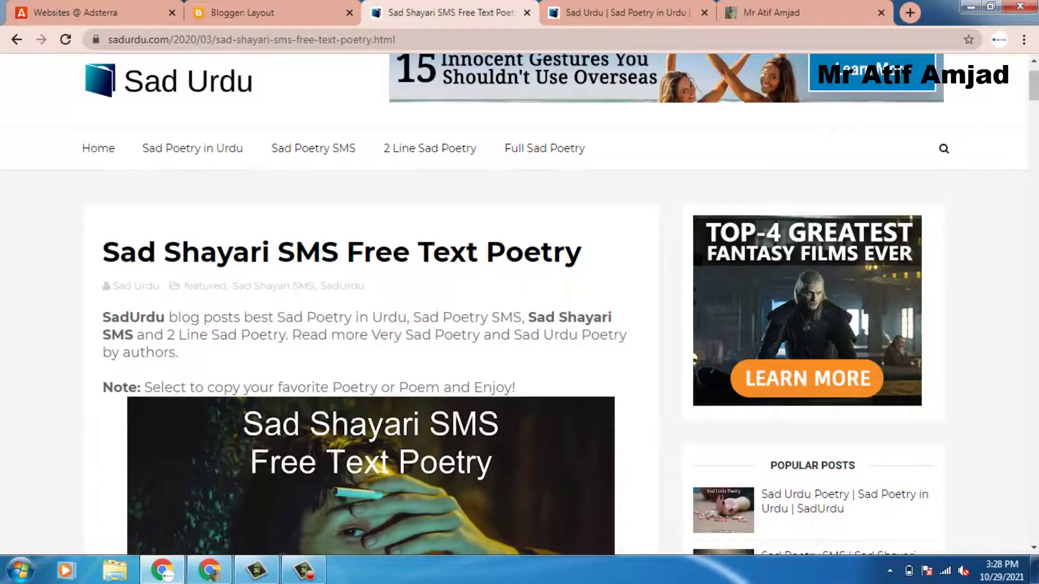
# Step: Scroll through the desktop Sad Shayari post to confirm the banner ads appear
pyautogui.moveTo(1034, 87); pyautogui.dragTo(1035, 116)
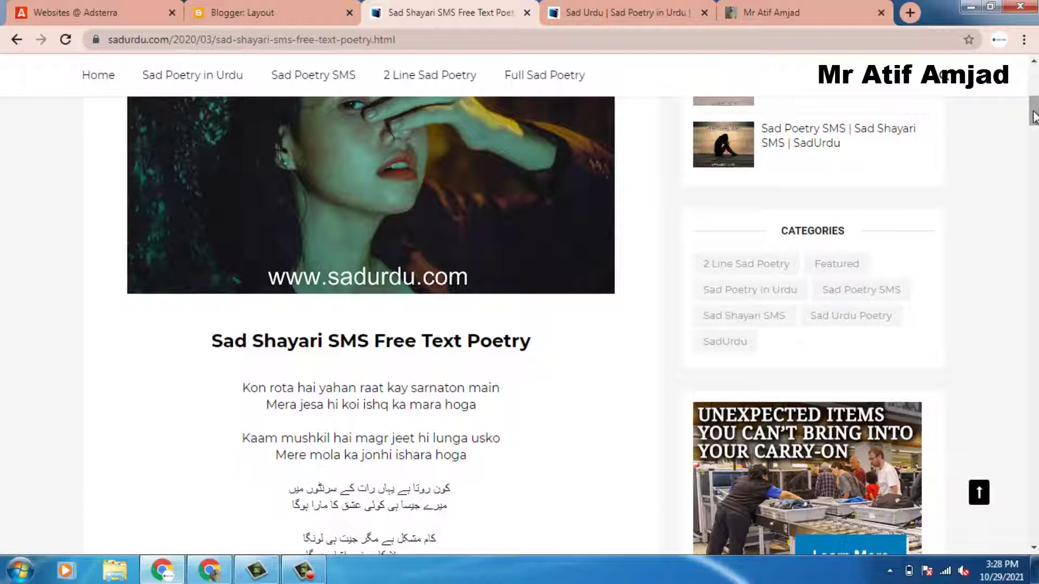
pyautogui.scroll(6, 1034, 114)
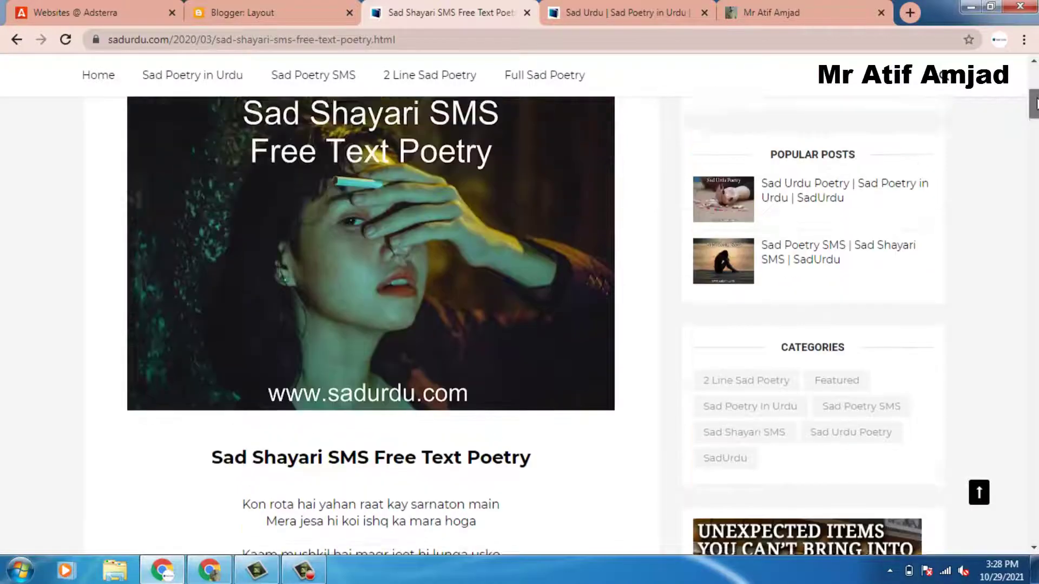
pyautogui.scroll(-3, 1037, 98)
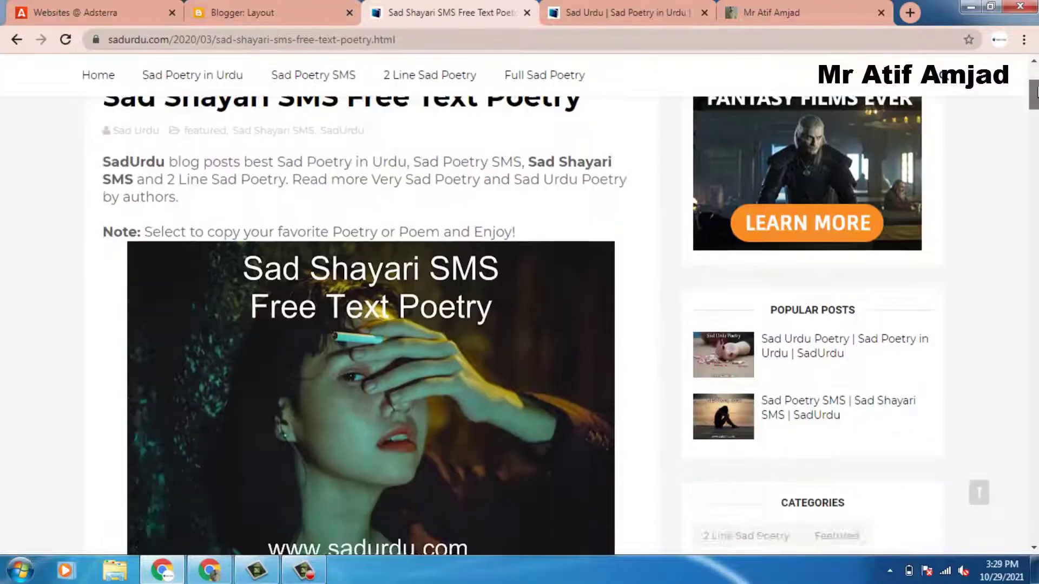
pyautogui.scroll(4, 1037, 92)
pyautogui.scroll(-15, 1037, 90)
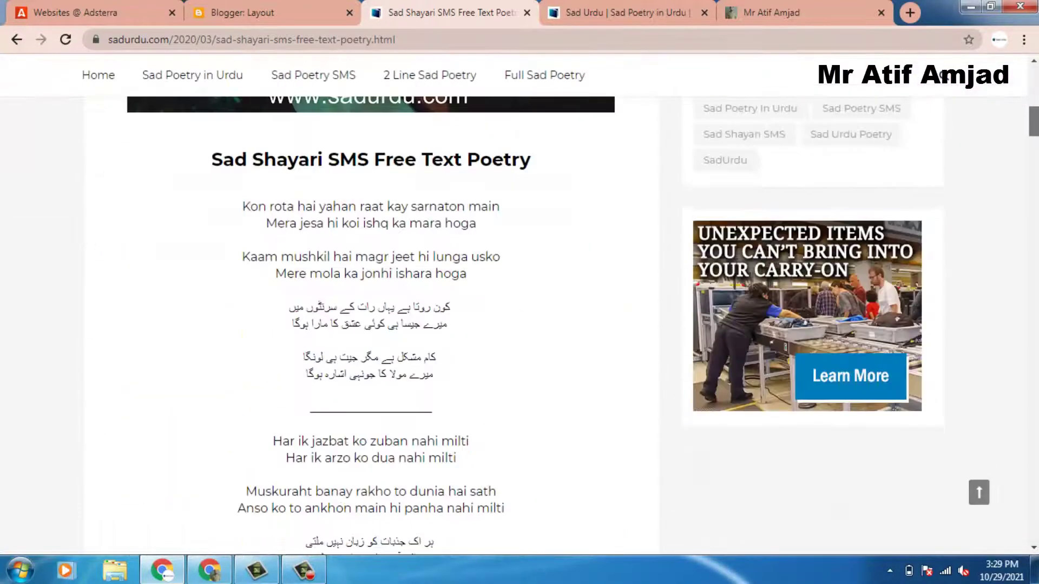
pyautogui.scroll(-15, 1037, 529)
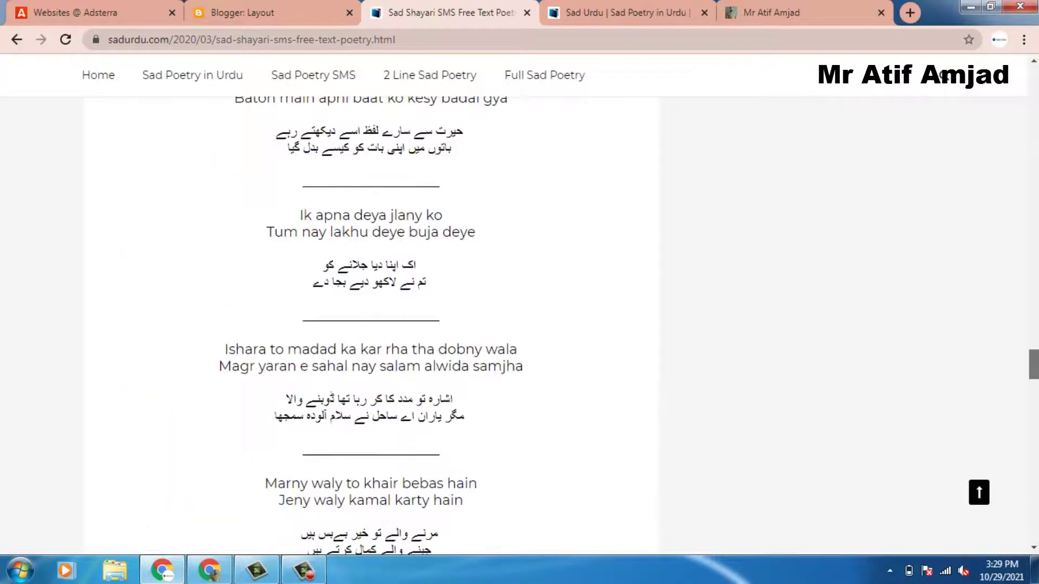
pyautogui.scroll(-5, 1037, 529)
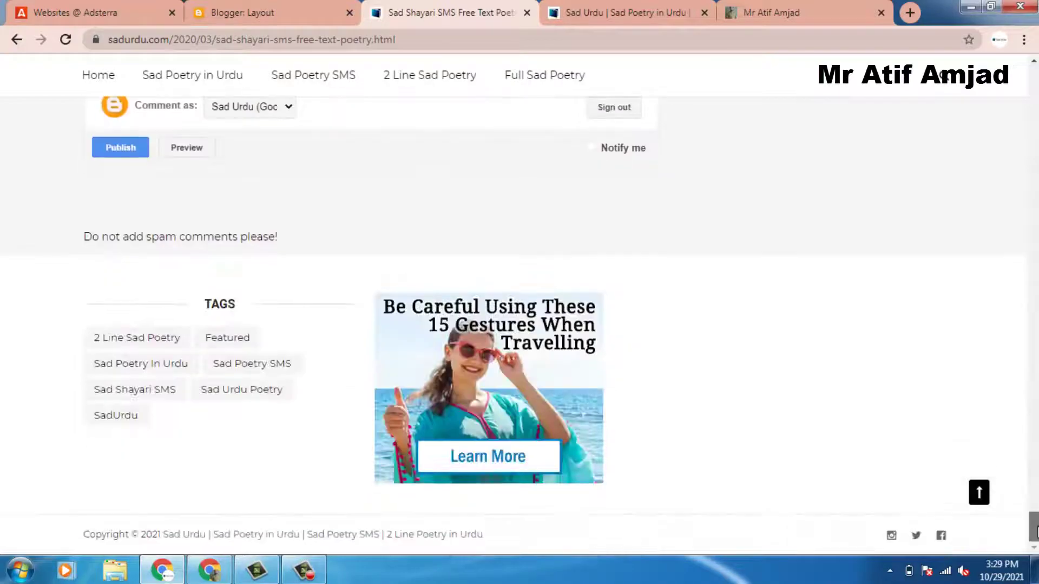
pyautogui.scroll(20, 1036, 529)
pyautogui.scroll(20, 371, 325)
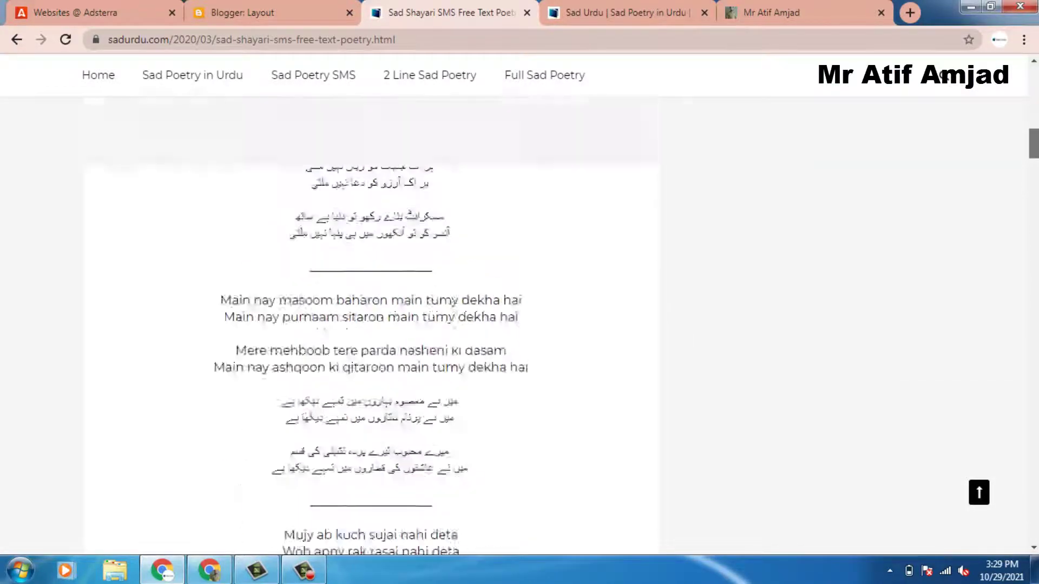
pyautogui.scroll(3, 371, 325)
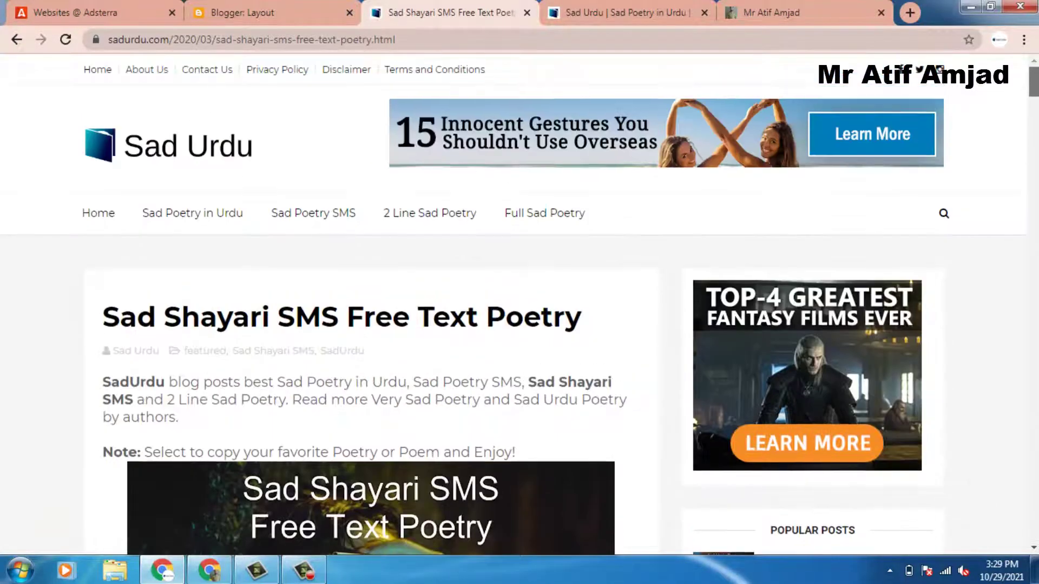
pyautogui.scroll(-7, 520, 304)
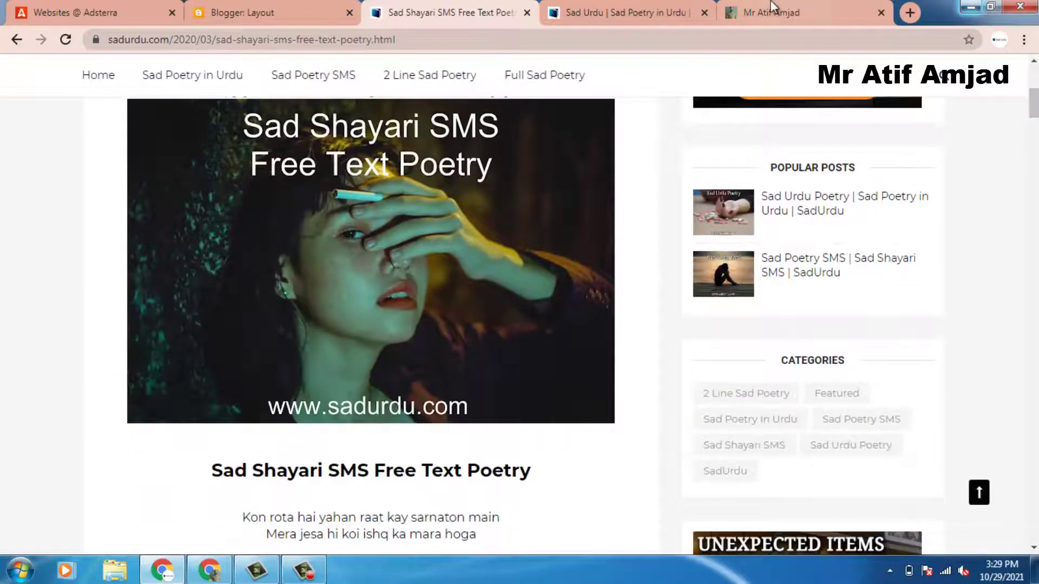
pyautogui.click(617, 8)
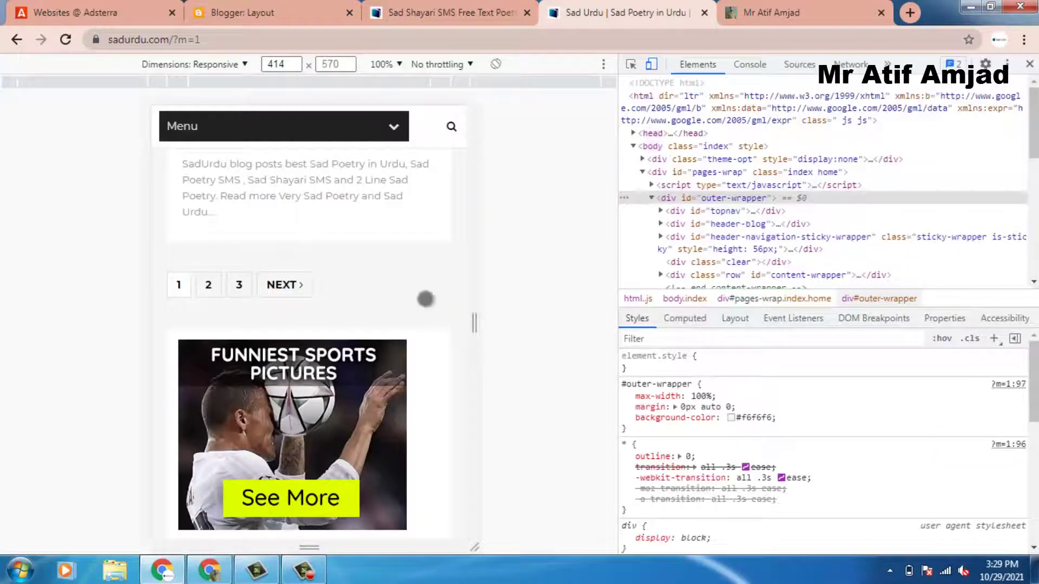
pyautogui.moveTo(426, 324); pyautogui.dragTo(426, 534)
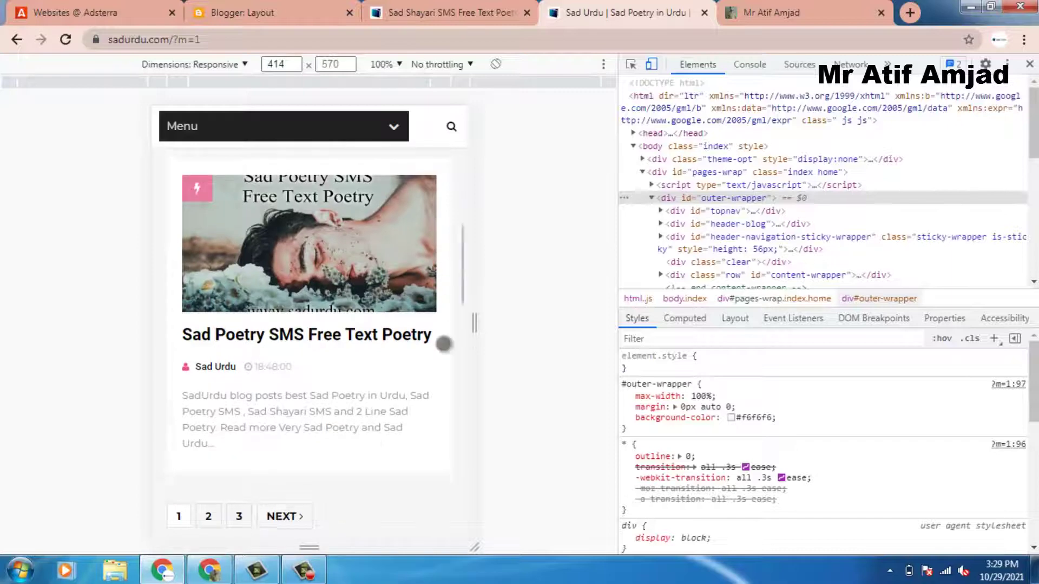
pyautogui.moveTo(442, 258); pyautogui.dragTo(439, 368)
pyautogui.moveTo(434, 279); pyautogui.dragTo(447, 470)
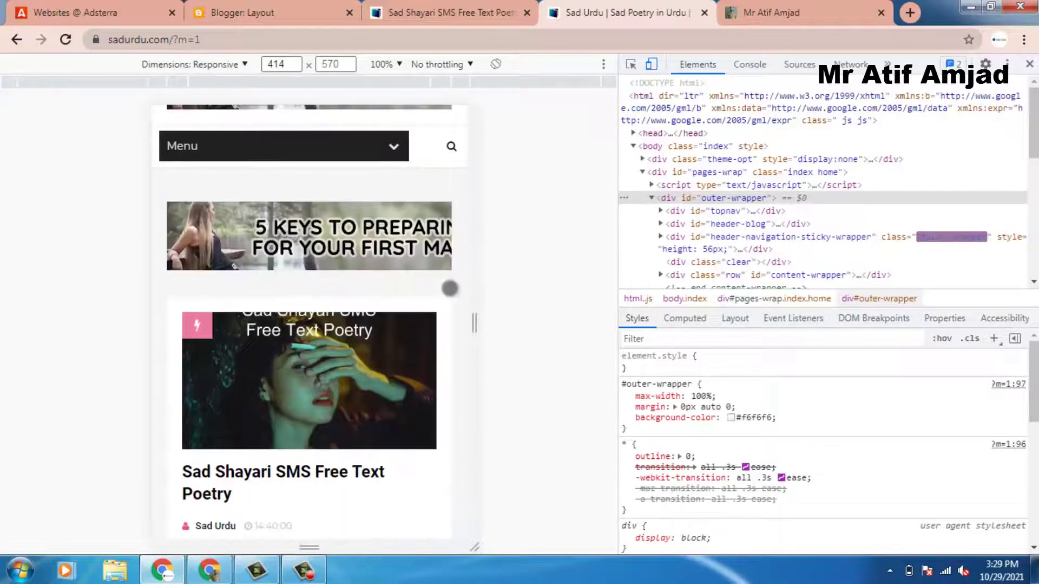
pyautogui.moveTo(448, 285); pyautogui.dragTo(447, 447)
pyautogui.moveTo(407, 337); pyautogui.dragTo(405, 251)
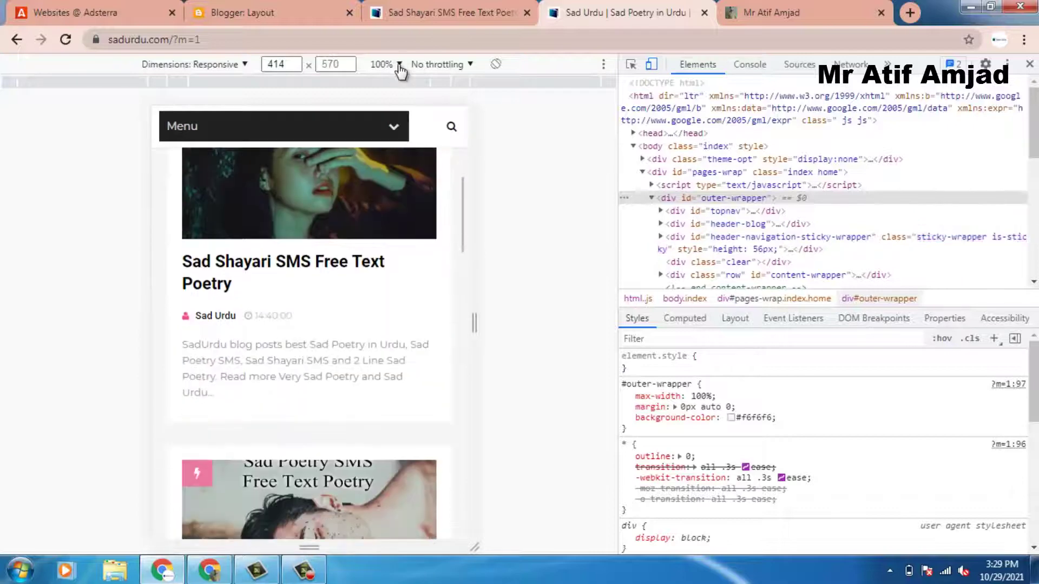
pyautogui.moveTo(424, 290); pyautogui.dragTo(425, 254)
pyautogui.moveTo(446, 418); pyautogui.dragTo(438, 232)
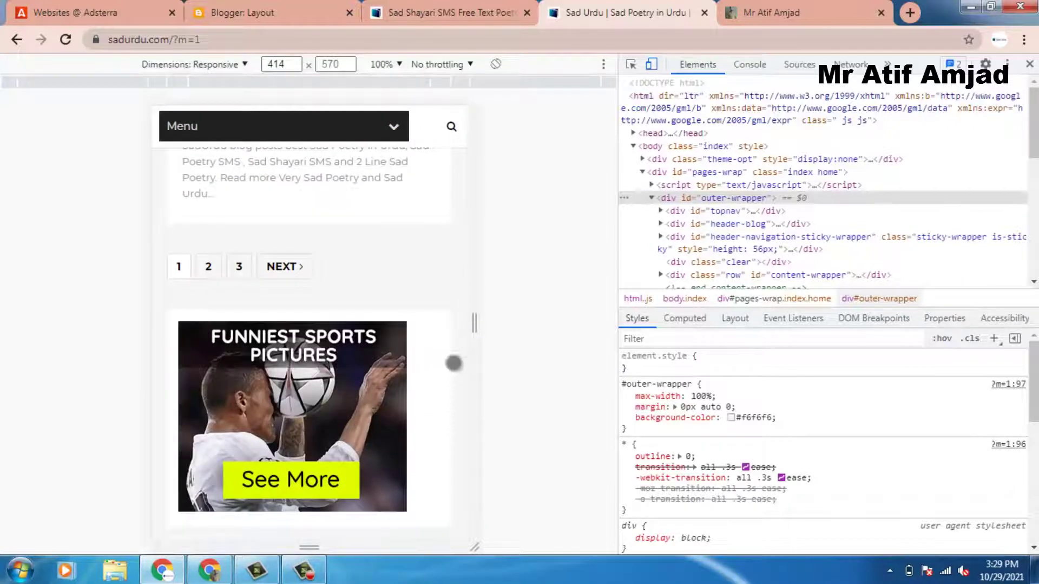
pyautogui.moveTo(453, 363); pyautogui.dragTo(455, 206)
pyautogui.moveTo(424, 422); pyautogui.dragTo(426, 203)
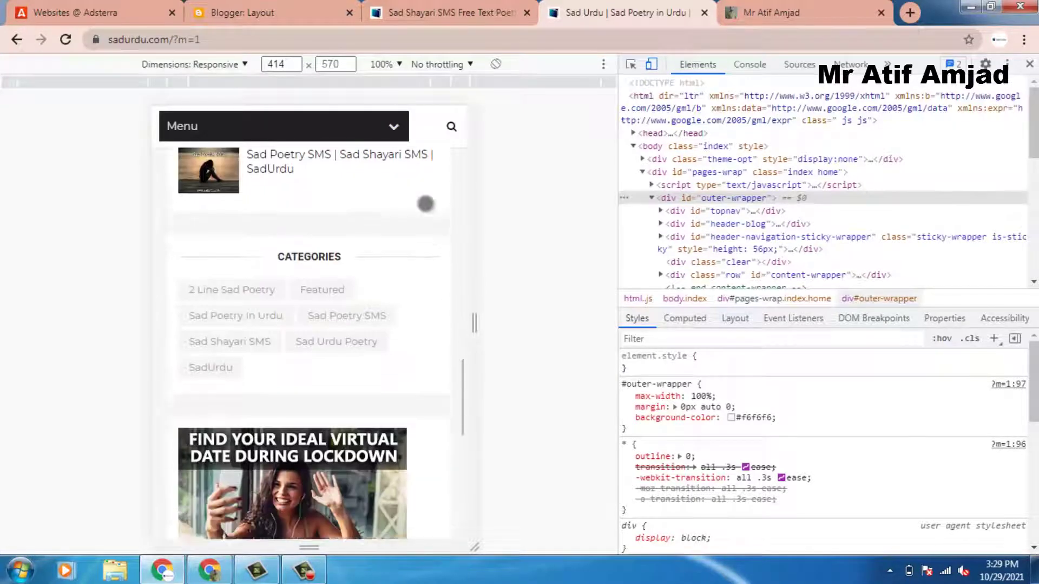
pyautogui.moveTo(433, 415); pyautogui.dragTo(434, 325)
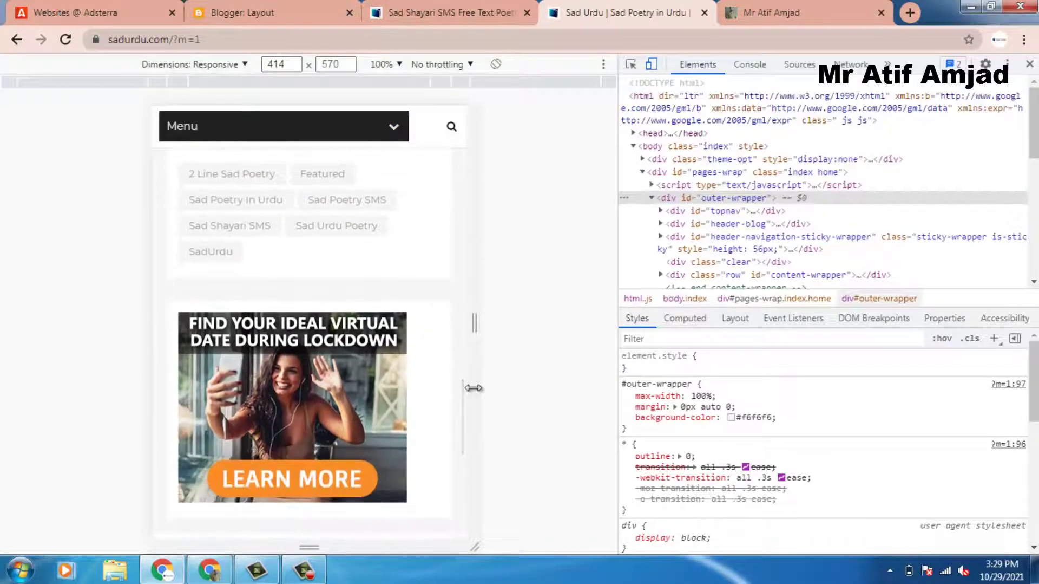
pyautogui.moveTo(447, 404); pyautogui.dragTo(446, 250)
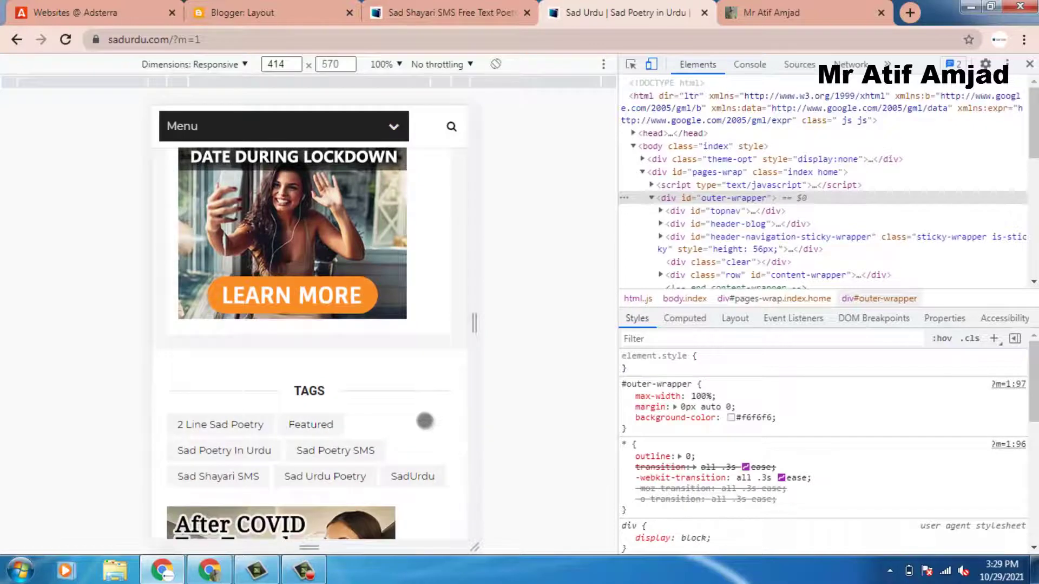
pyautogui.moveTo(425, 420); pyautogui.dragTo(431, 216)
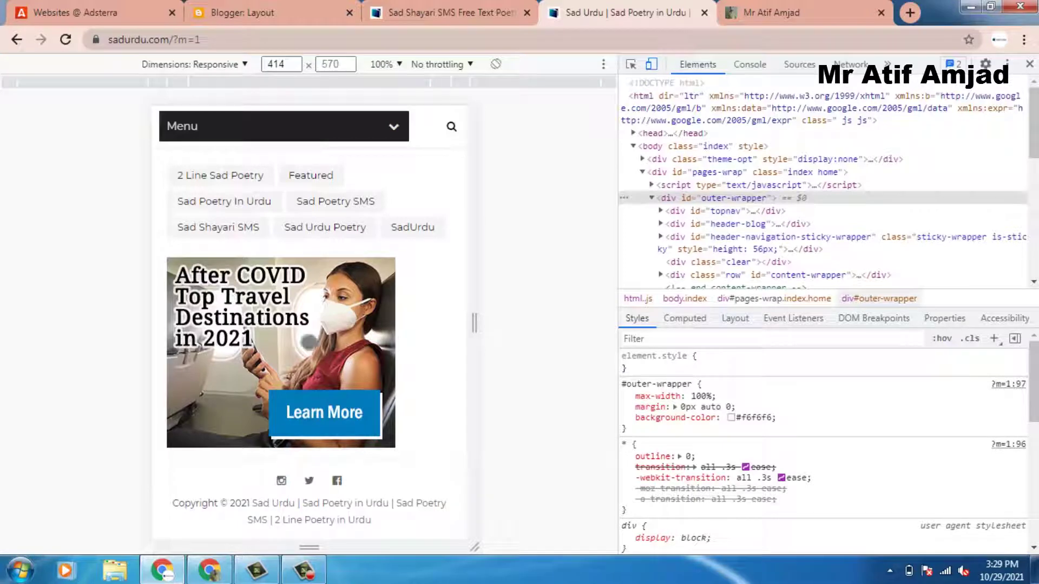
# Step: Pass through the post and Blogger Layout tabs back to Adsterra's websites list
pyautogui.click(449, 12)
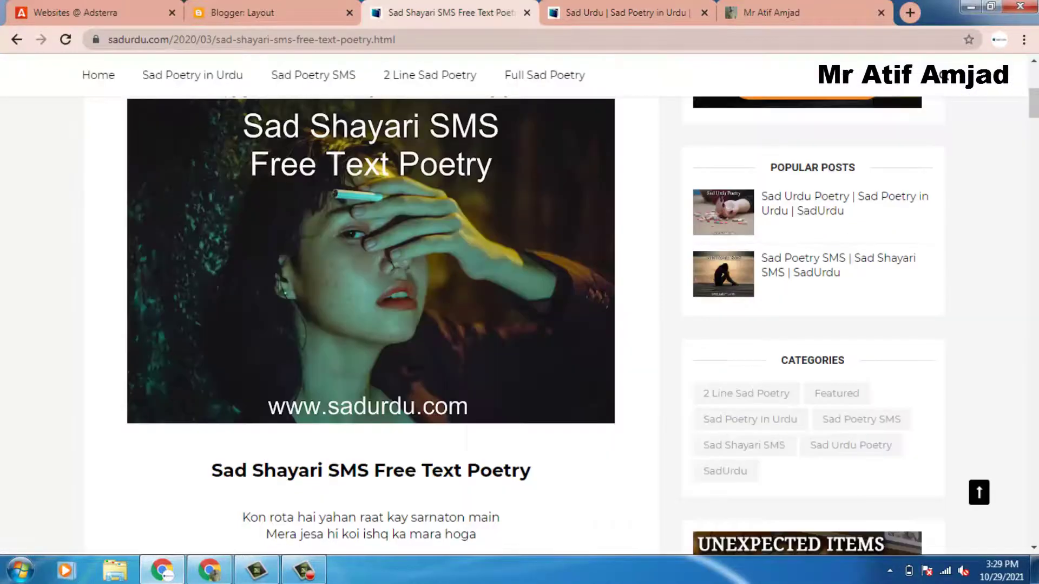
pyautogui.click(252, 12)
pyautogui.click(88, 7)
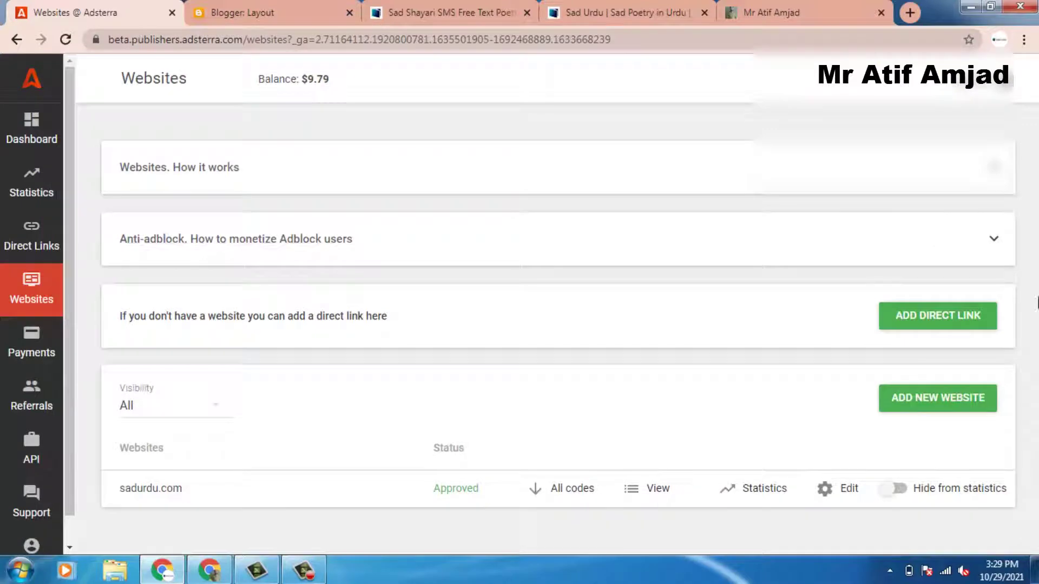
# Step: Expand sadurdu.com's ad codes to see the Popunder still Pending beside two active banners
pyautogui.doubleClick(1033, 425)
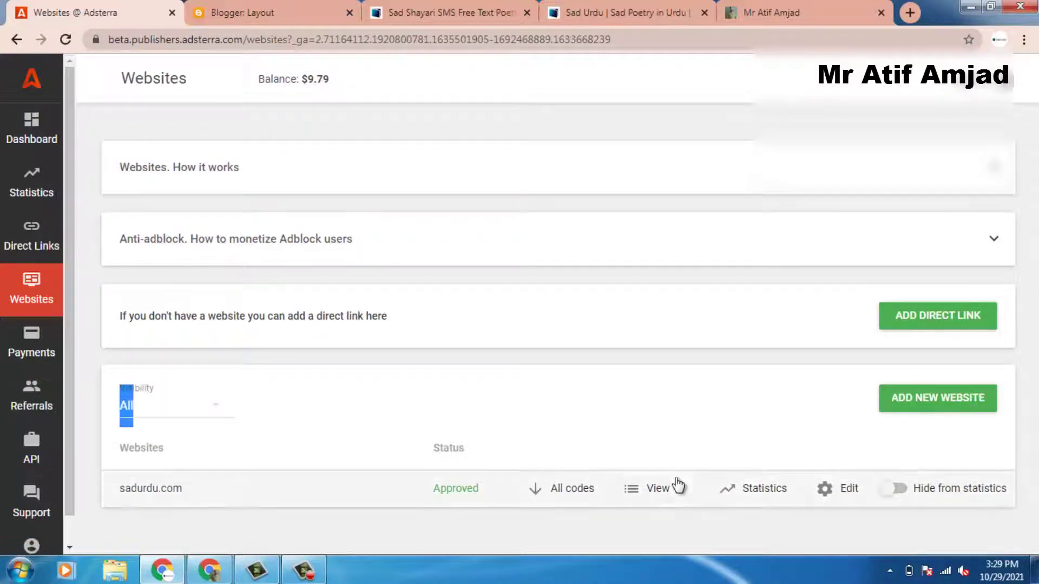
pyautogui.click(554, 492)
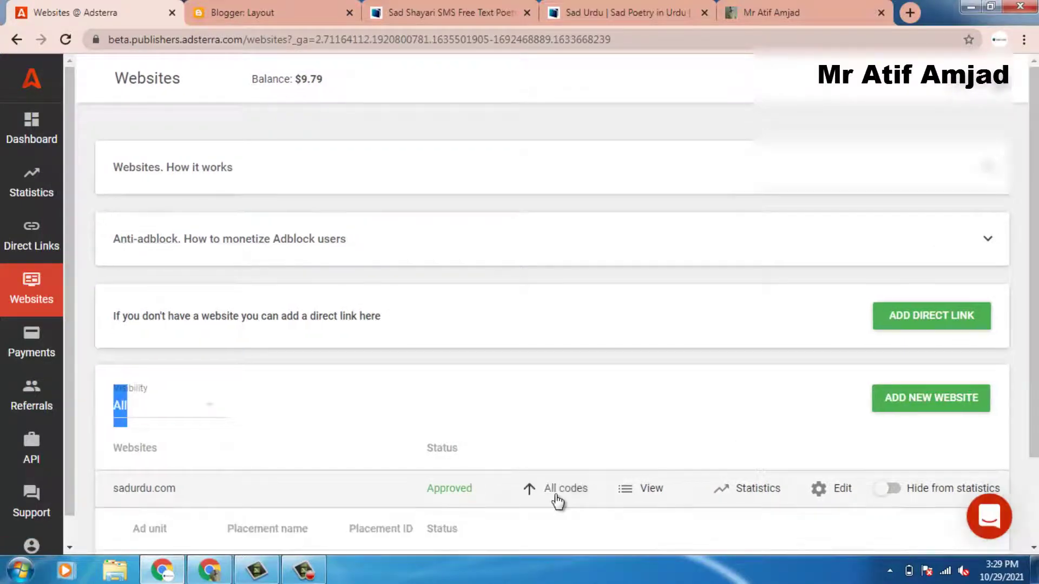
pyautogui.scroll(-2, 558, 501)
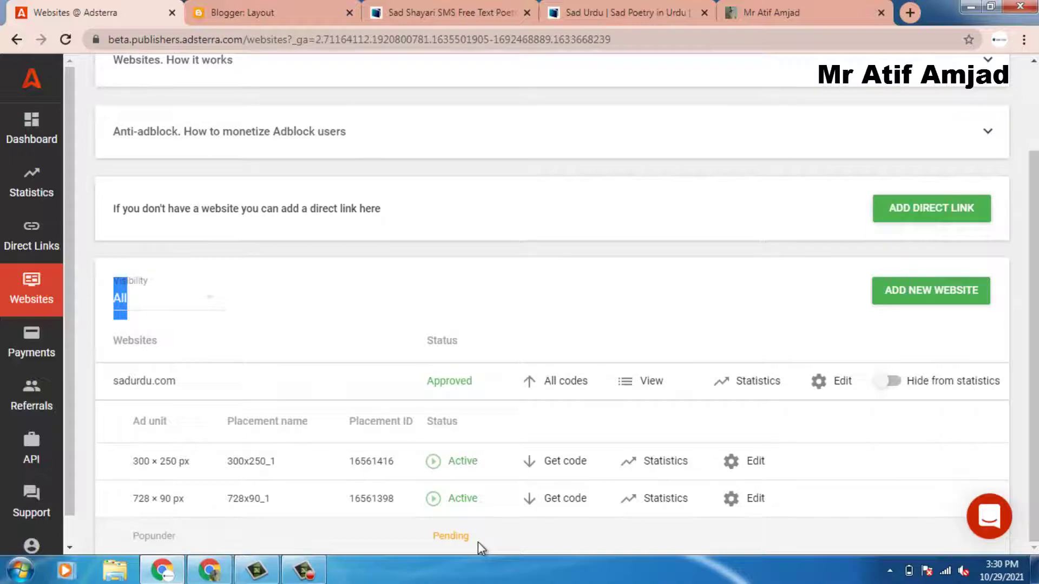
pyautogui.click(320, 12)
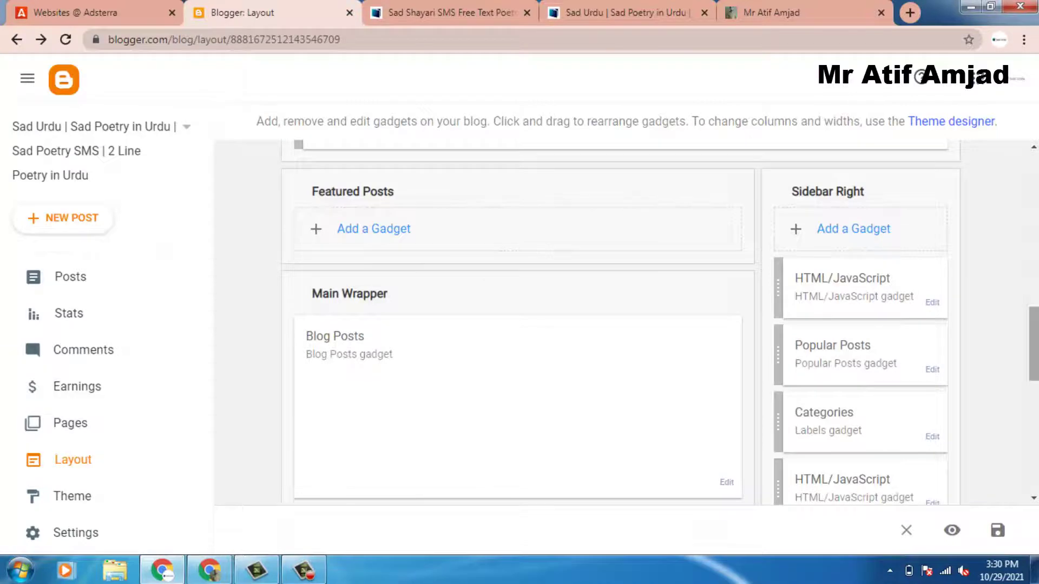
# Step: Scroll through the Blogger layout's gadget sections, then go back to Adsterra's websites list
pyautogui.scroll(-10, 623, 324)
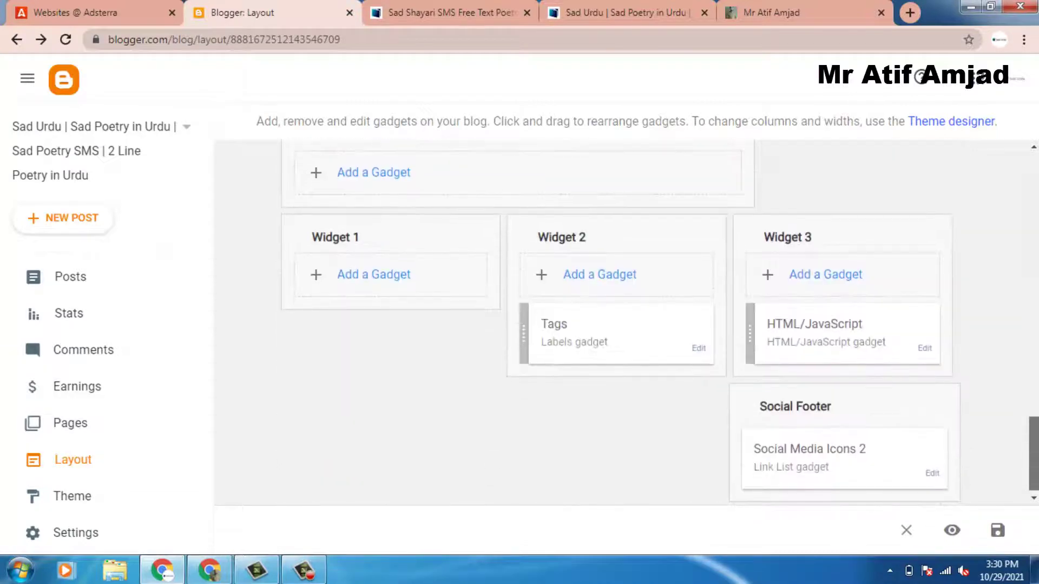
pyautogui.scroll(8, 623, 325)
pyautogui.scroll(1, 794, 174)
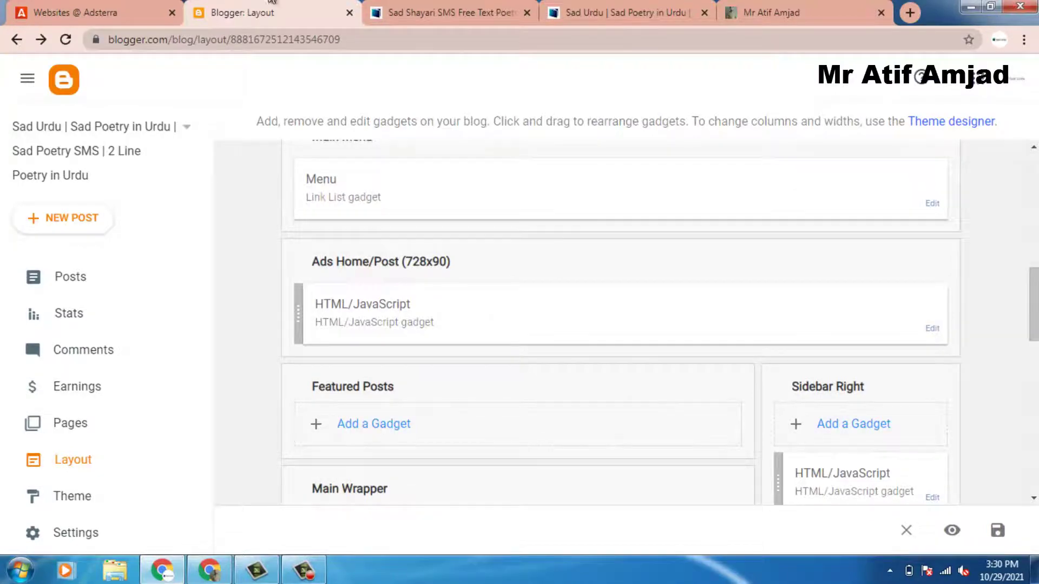
pyautogui.click(114, 12)
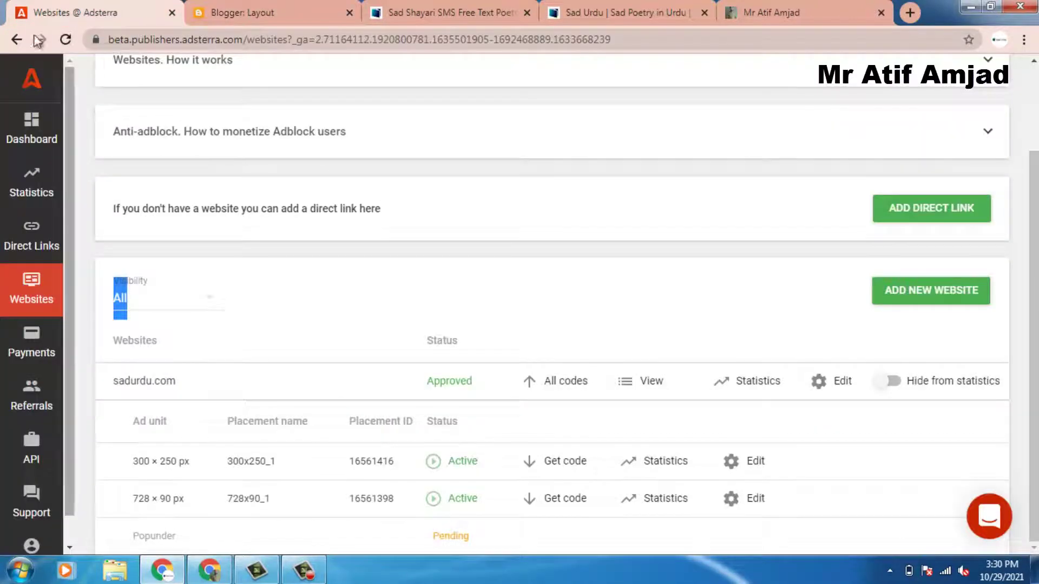
# Step: Reload Adsterra and copy the now-active Popunder_1 script code for sadurdu.com
pyautogui.click(69, 43)
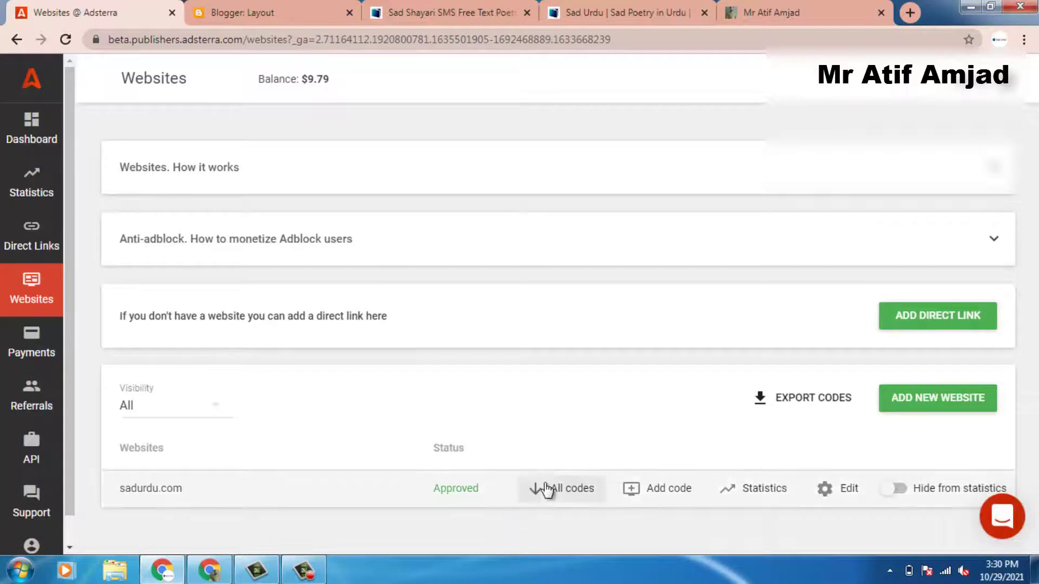
pyautogui.click(547, 489)
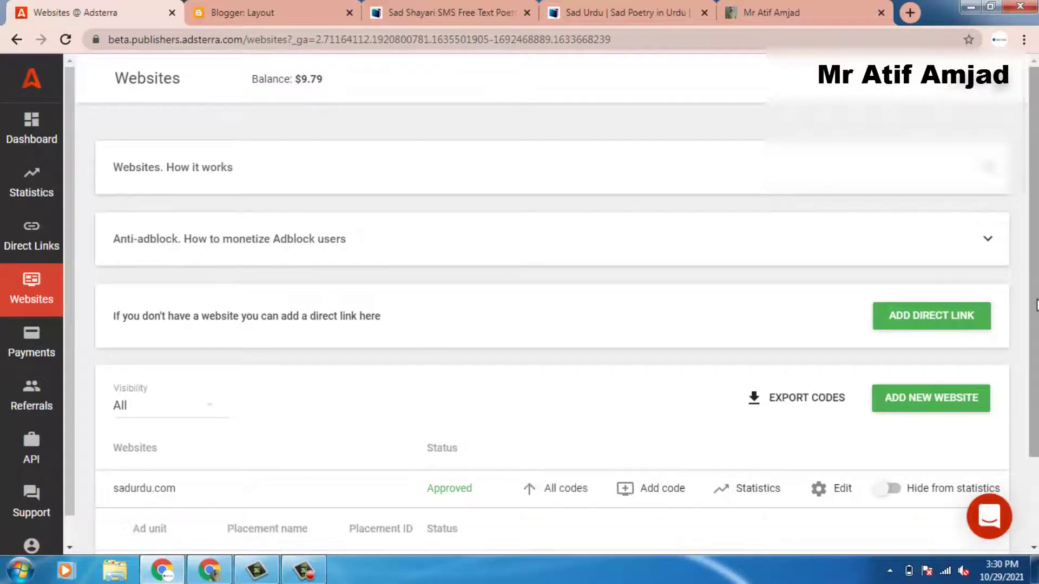
pyautogui.scroll(-2, 920, 379)
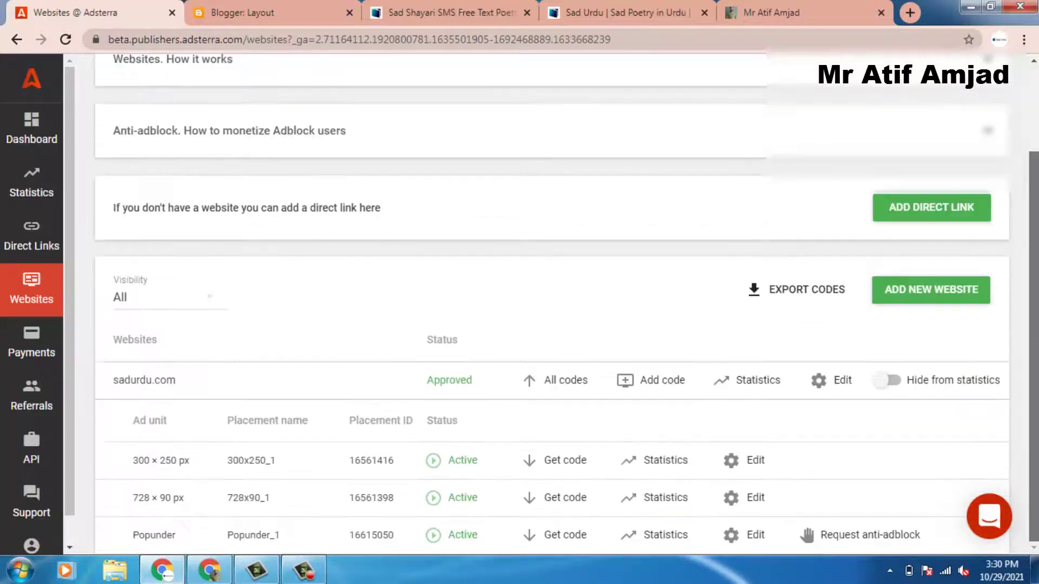
pyautogui.click(566, 535)
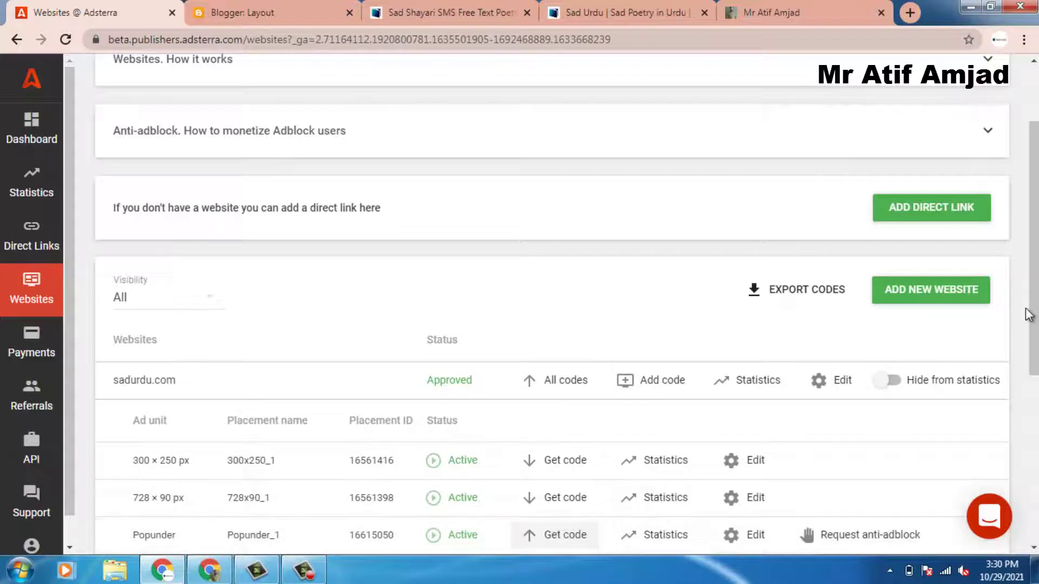
pyautogui.scroll(-4, 704, 477)
pyautogui.click(728, 473)
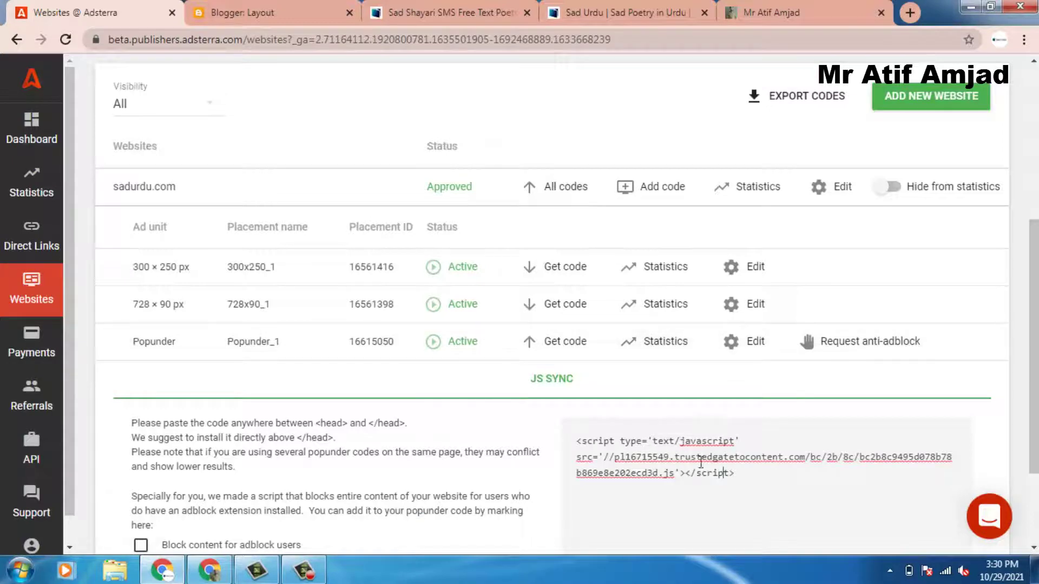
pyautogui.click(270, 4)
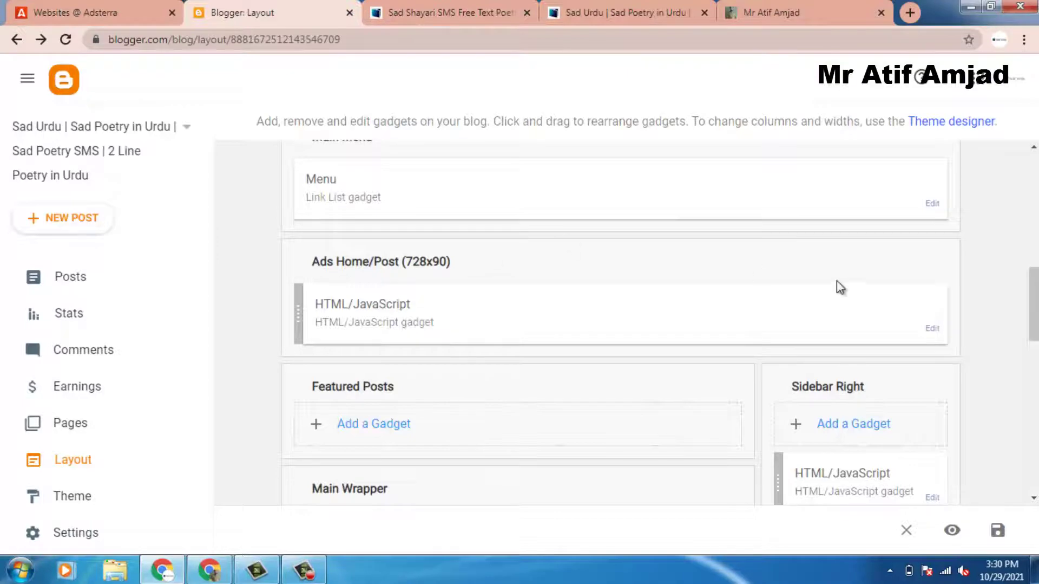
# Step: Add an HTML/JavaScript gadget with the pasted popunder script under Featured Posts, save it, and return to the post tab
pyautogui.scroll(8, 841, 287)
pyautogui.scroll(-3, 841, 287)
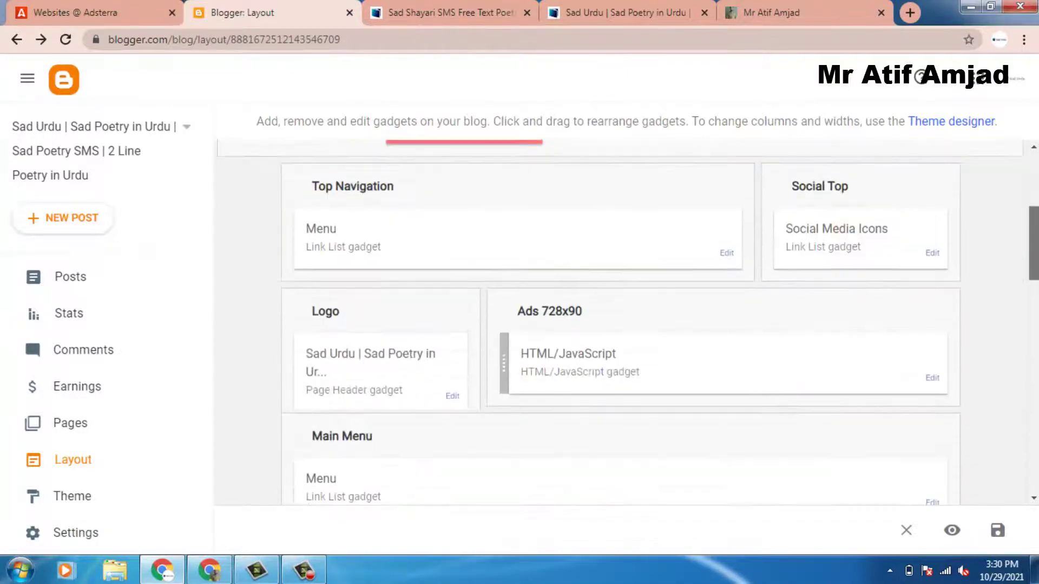
pyautogui.scroll(-6, 902, 320)
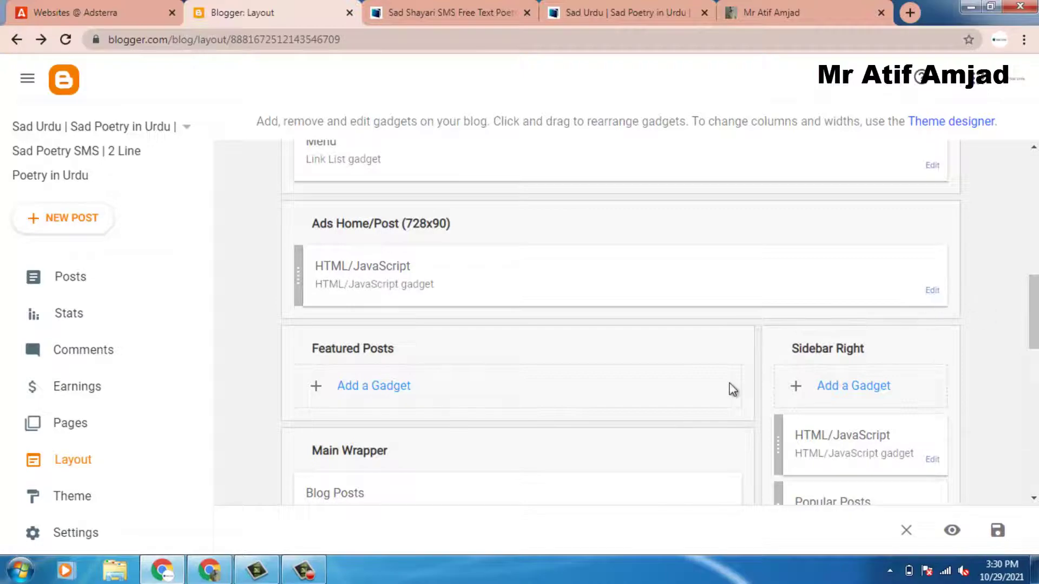
pyautogui.click(356, 388)
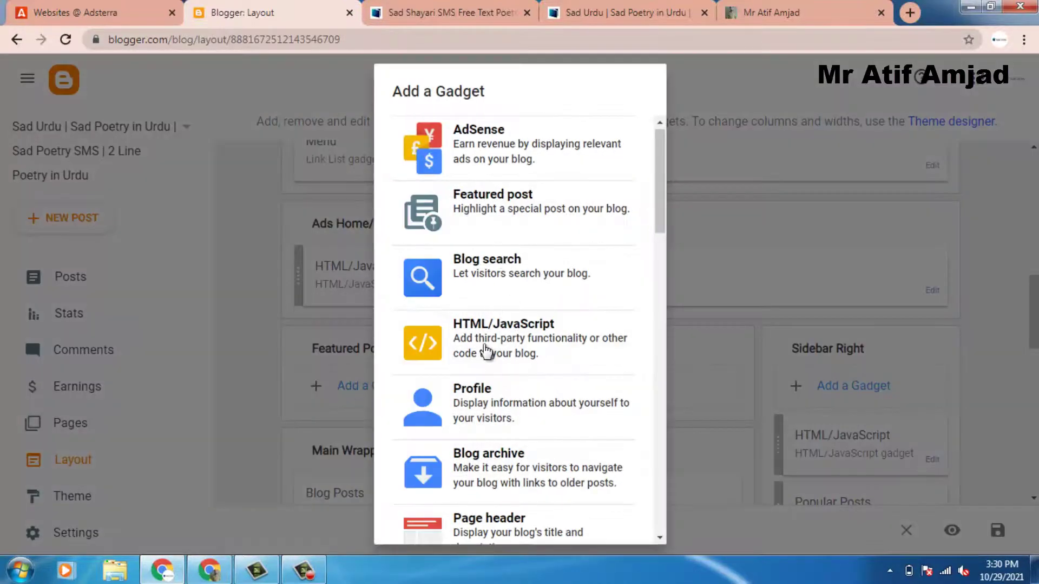
pyautogui.click(487, 351)
pyautogui.click(446, 342)
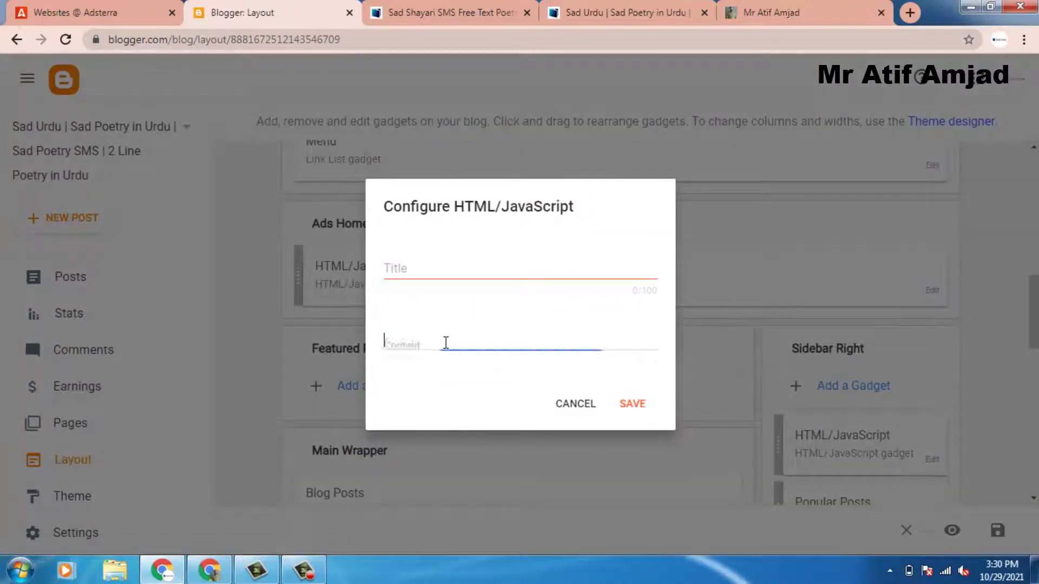
pyautogui.hotkey('ctrl', 'v')
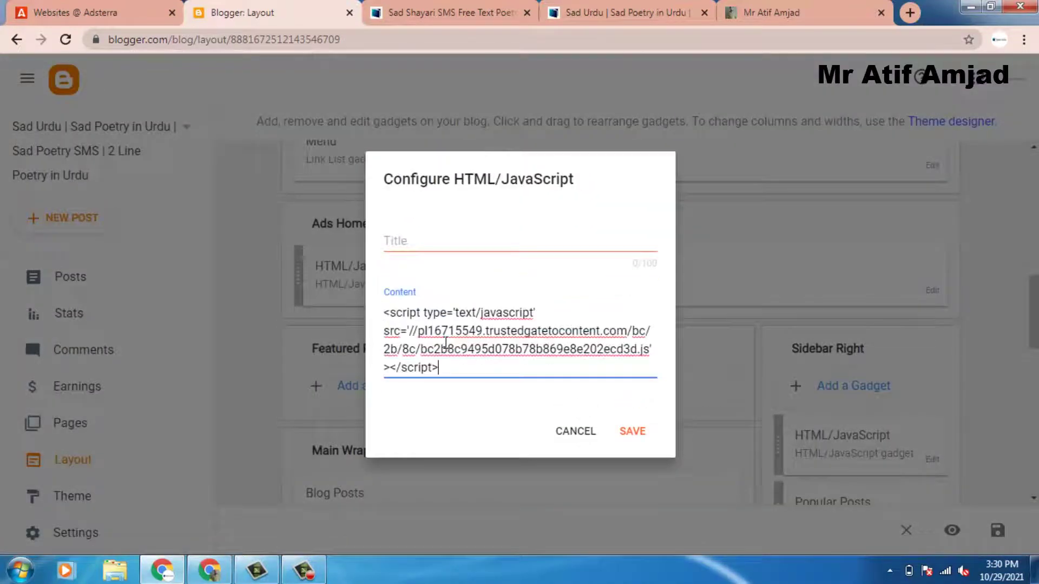
pyautogui.click(634, 431)
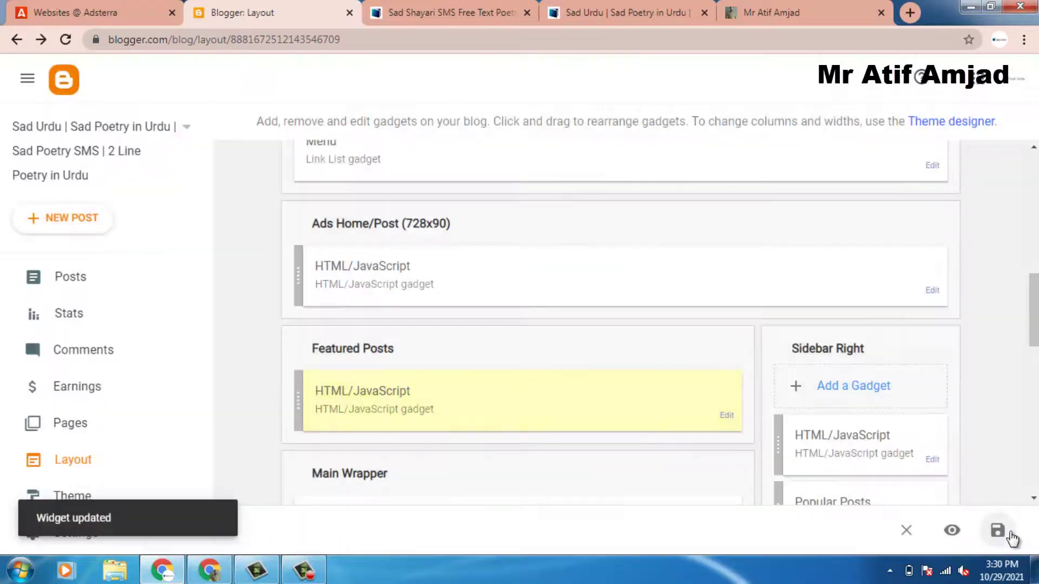
pyautogui.click(463, 11)
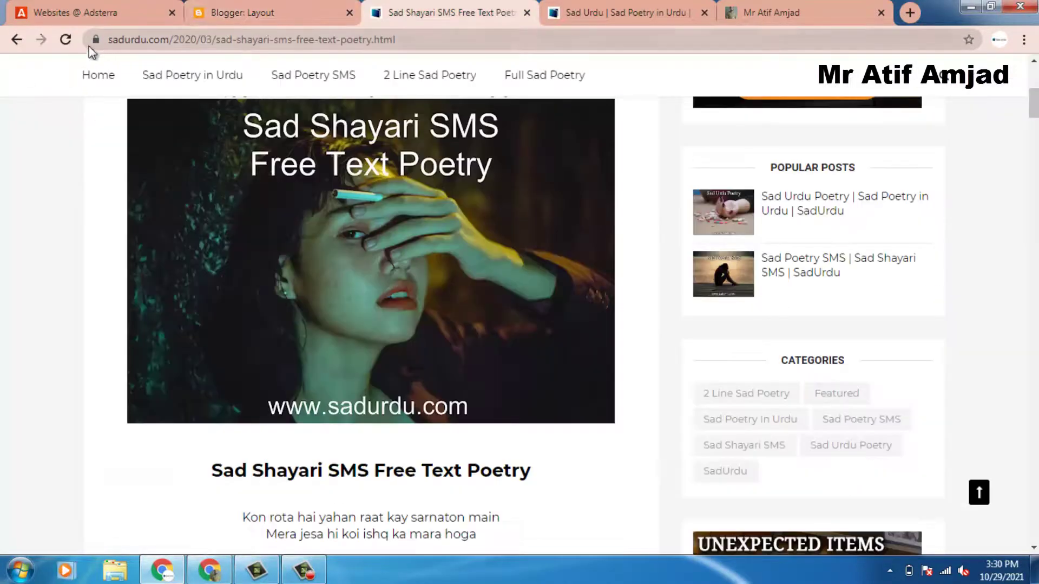
# Step: Open the sadurdu.com home page and reload the mobile preview so the new ads load
pyautogui.click(87, 74)
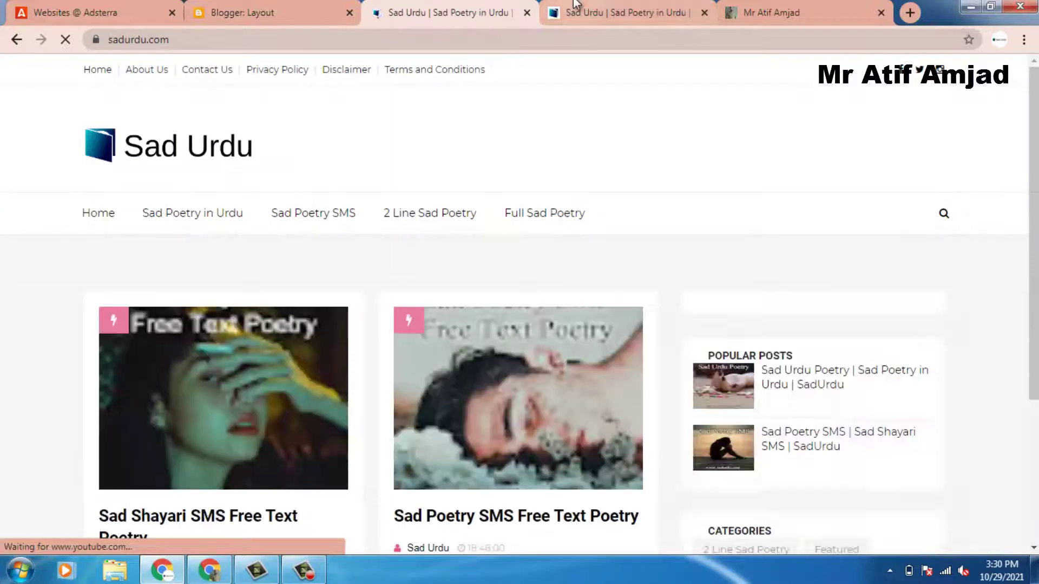
pyautogui.click(572, 9)
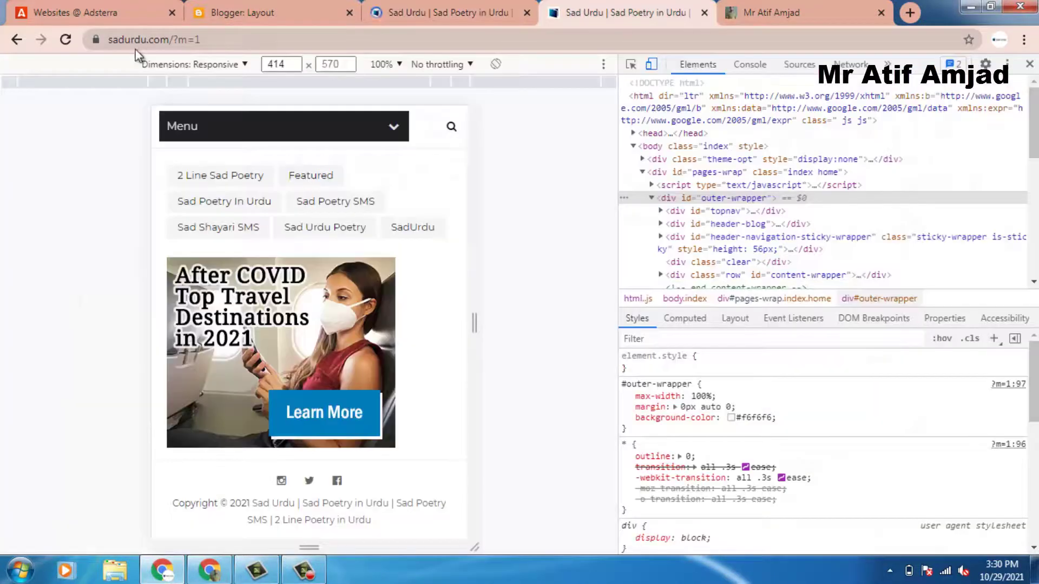
pyautogui.click(65, 40)
pyautogui.click(460, 11)
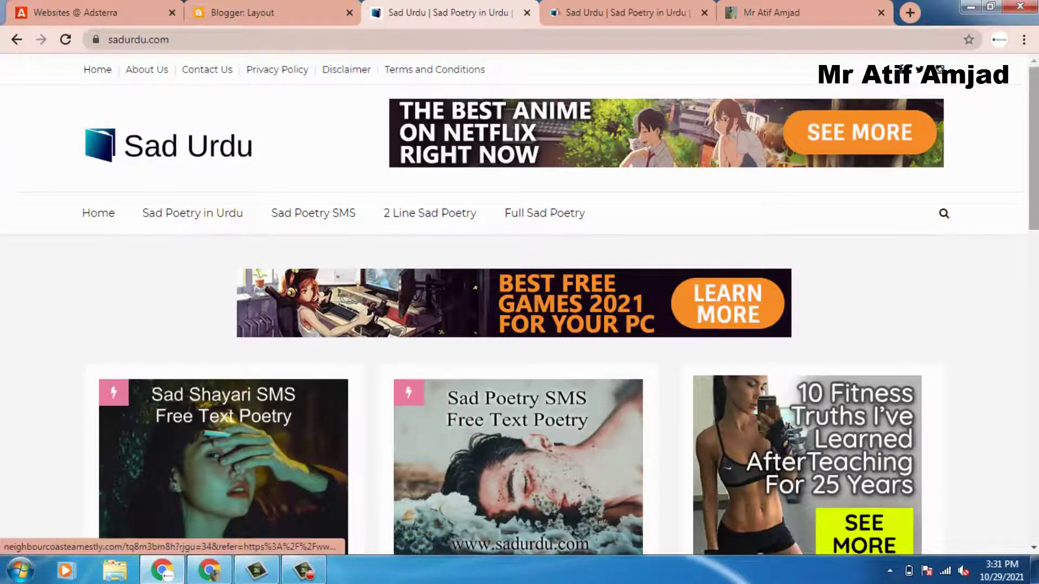
# Step: Scroll through the desktop home page to check the banner ads in header, posts, sidebar and tags
pyautogui.scroll(-3, 486, 318)
pyautogui.scroll(-15, 486, 318)
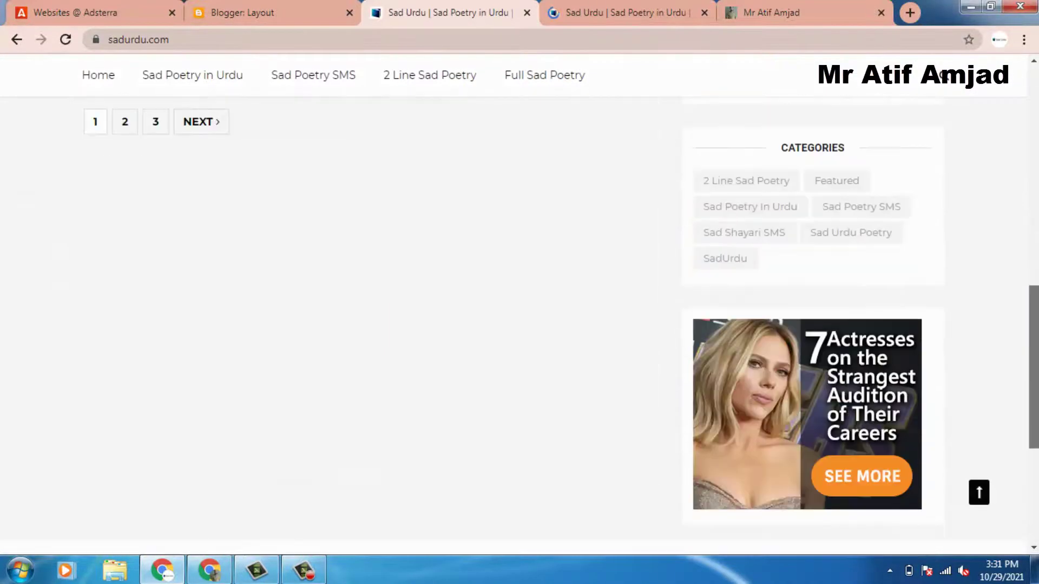
pyautogui.scroll(-1, 520, 303)
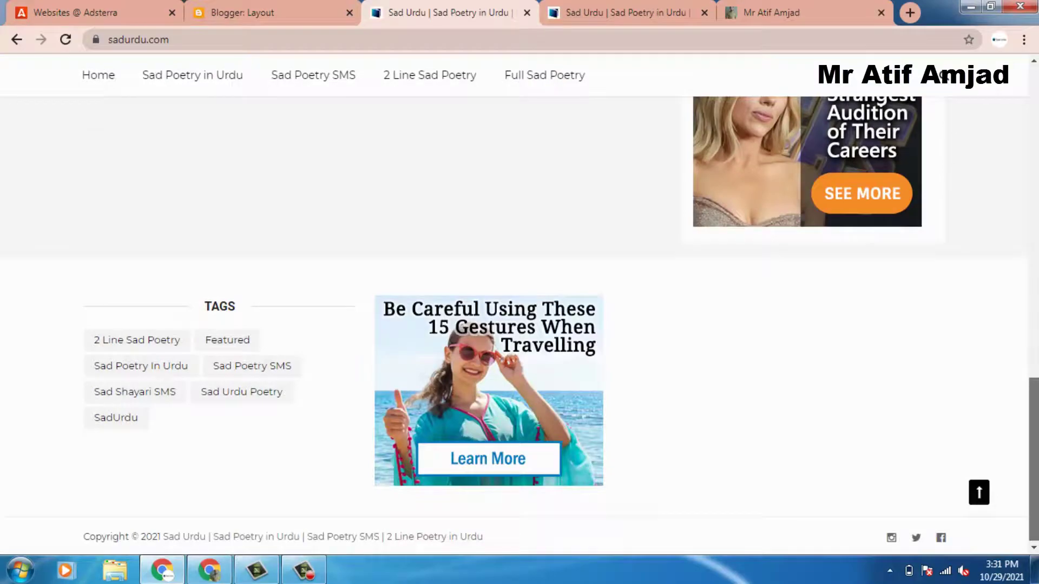
pyautogui.click(980, 492)
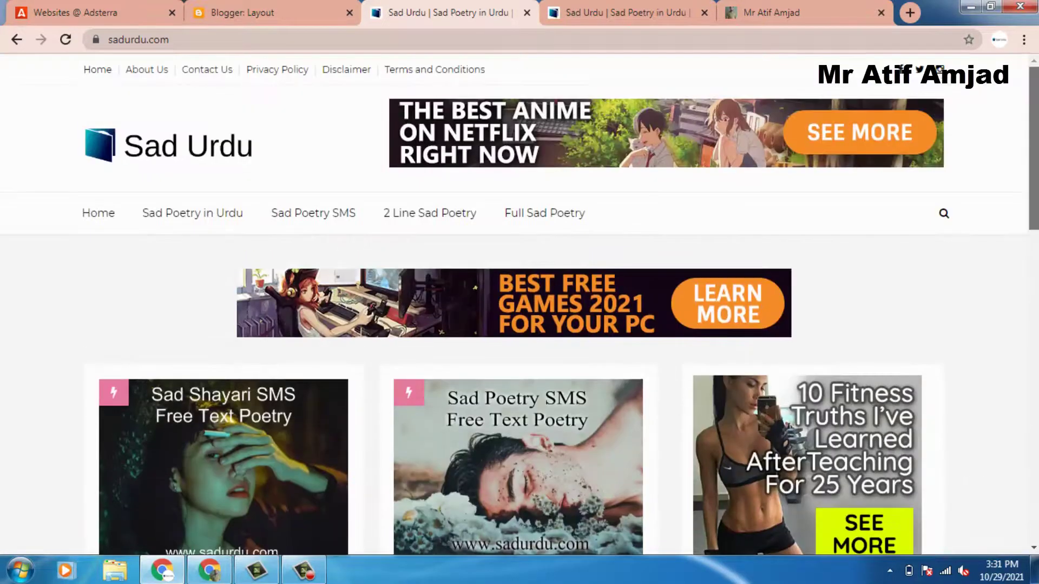
pyautogui.scroll(-5, 520, 303)
pyautogui.scroll(-11, 1037, 408)
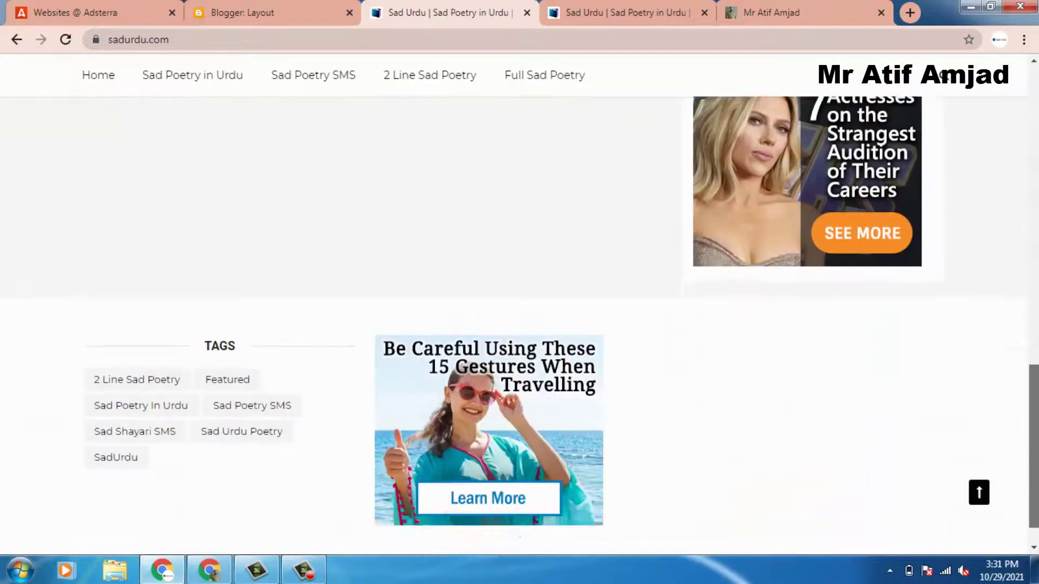
pyautogui.scroll(4, 1036, 409)
pyautogui.moveTo(1037, 409); pyautogui.dragTo(1035, 244)
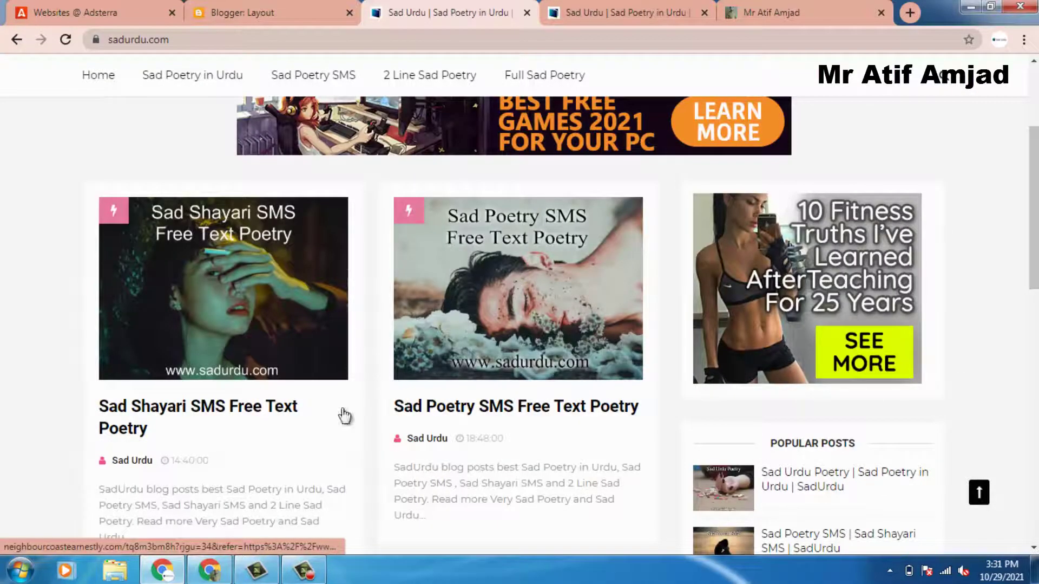
pyautogui.moveTo(1036, 217); pyautogui.dragTo(1036, 258)
# Step: Trigger the popunder from the desktop home page, dismiss the tab-group tip, and close the ad tab
pyautogui.click(587, 394)
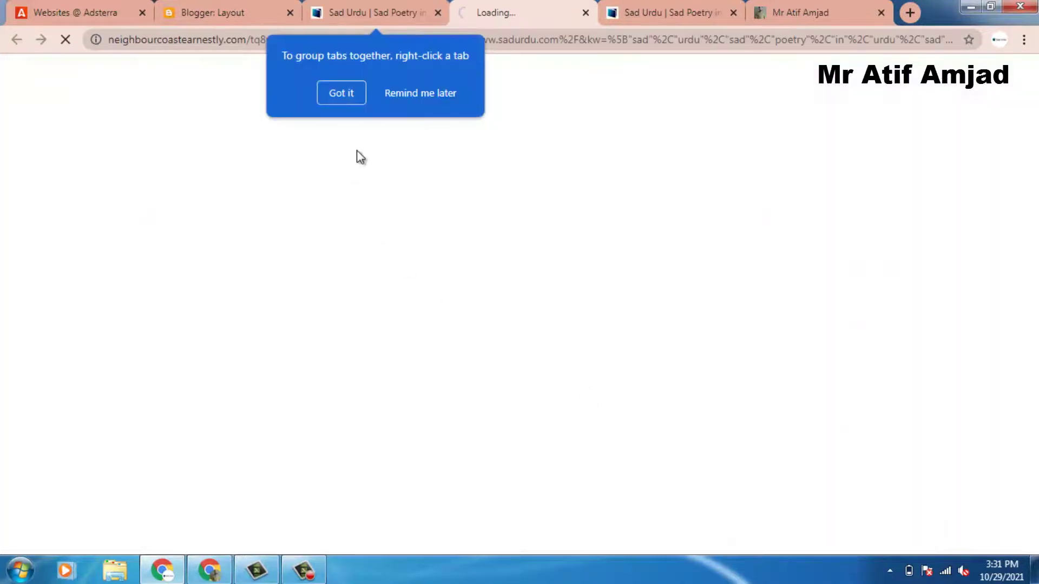
pyautogui.click(434, 91)
pyautogui.click(387, 6)
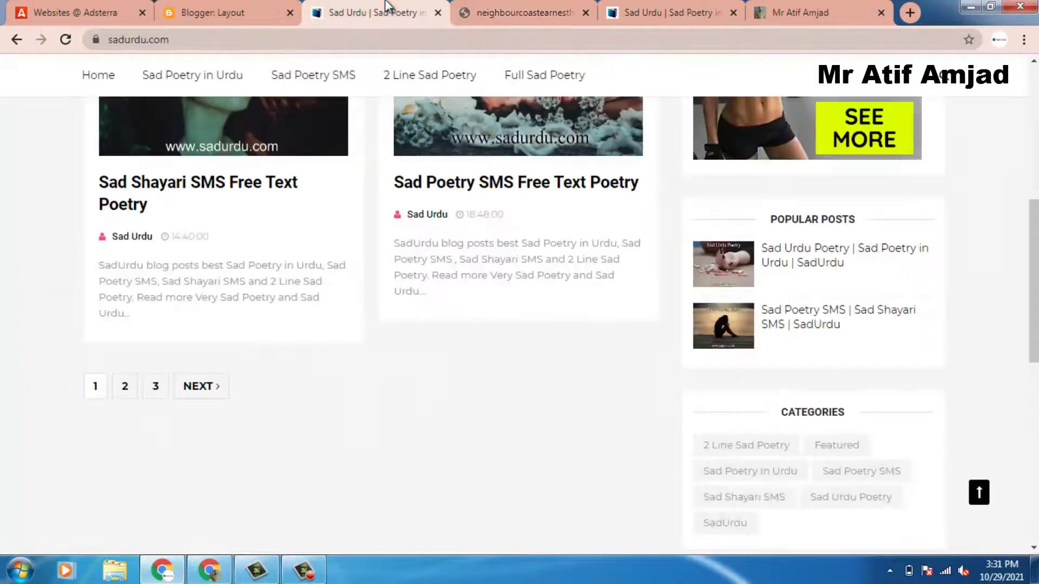
pyautogui.click(571, 12)
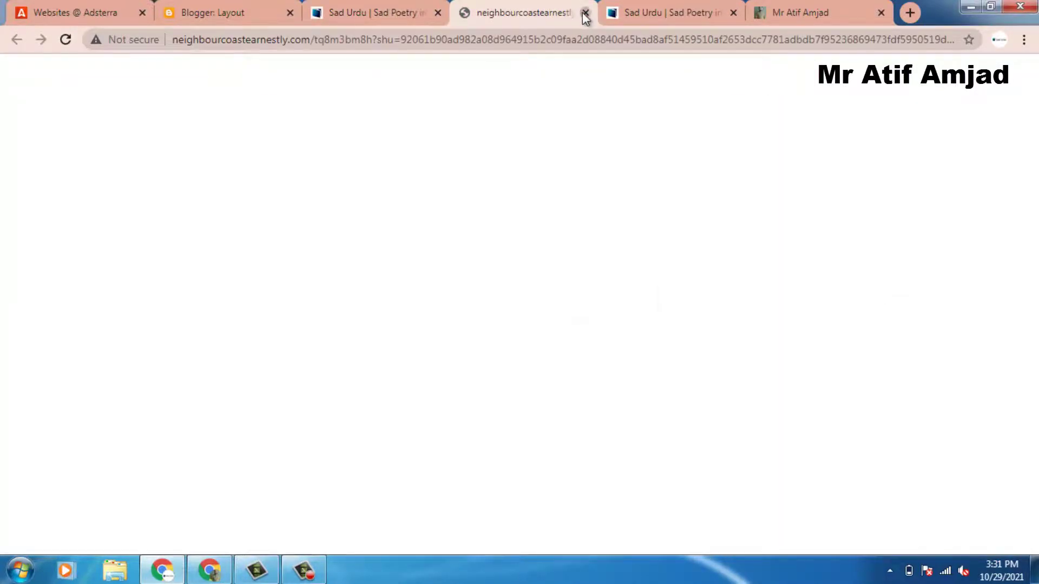
pyautogui.click(585, 13)
# Step: Trigger the popunder in the mobile preview, then close that ad tab and the mobile preview tab
pyautogui.click(579, 13)
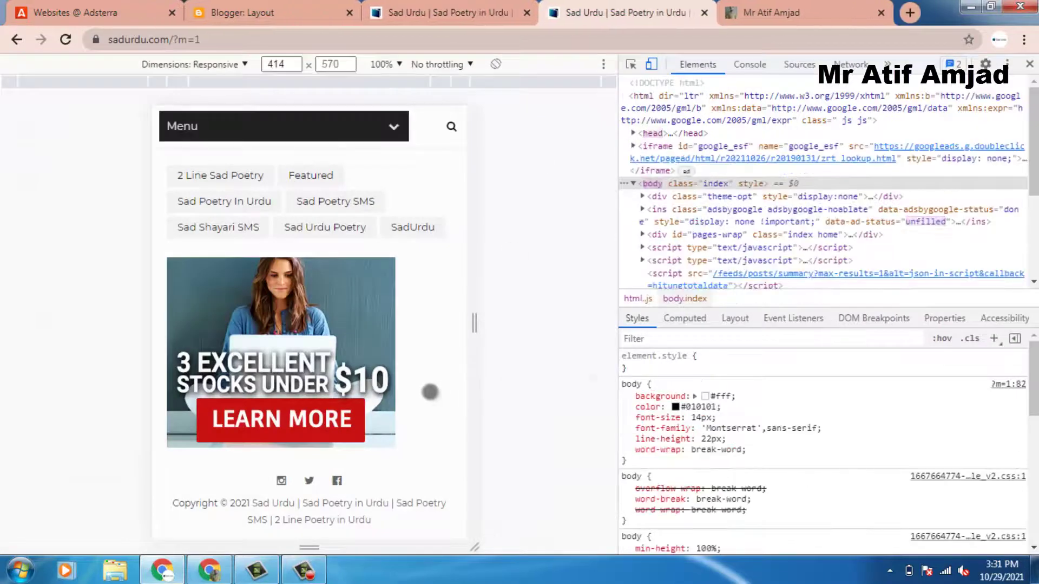
pyautogui.click(430, 390)
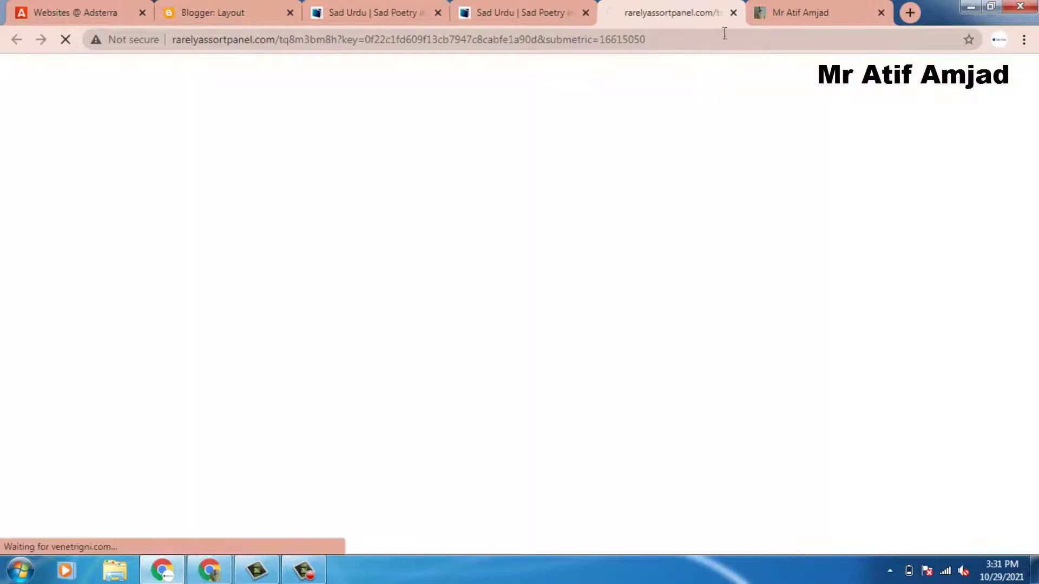
pyautogui.click(734, 12)
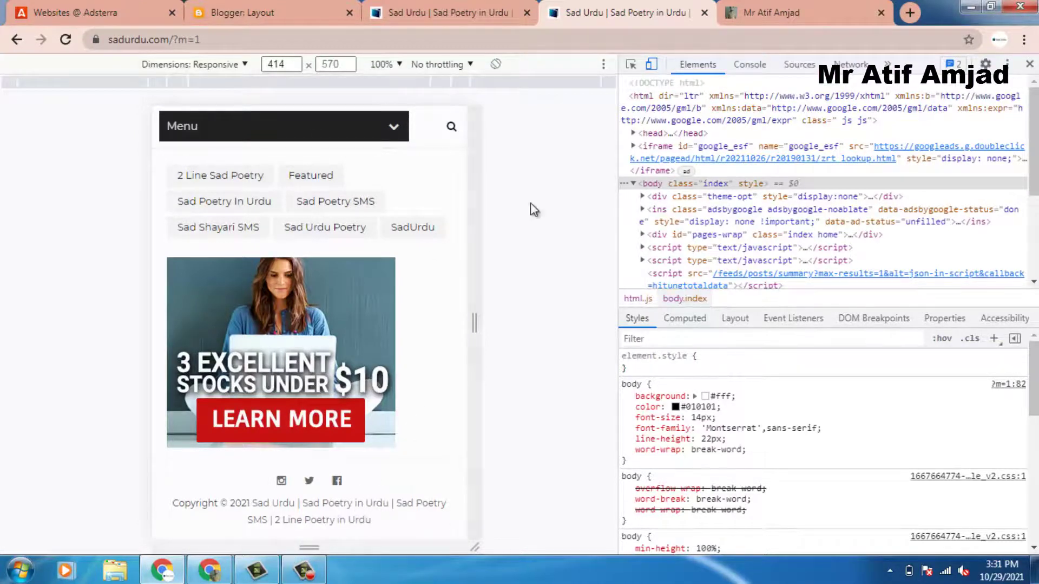
pyautogui.click(704, 12)
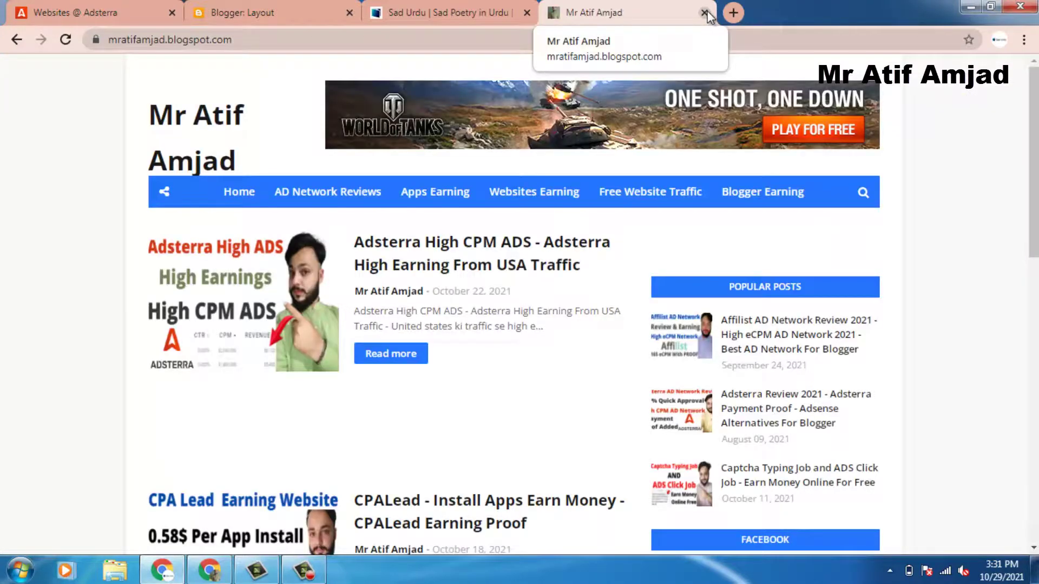
# Step: Close the other blog's tab and minimize the sadurdu.com Chrome window
pyautogui.click(704, 13)
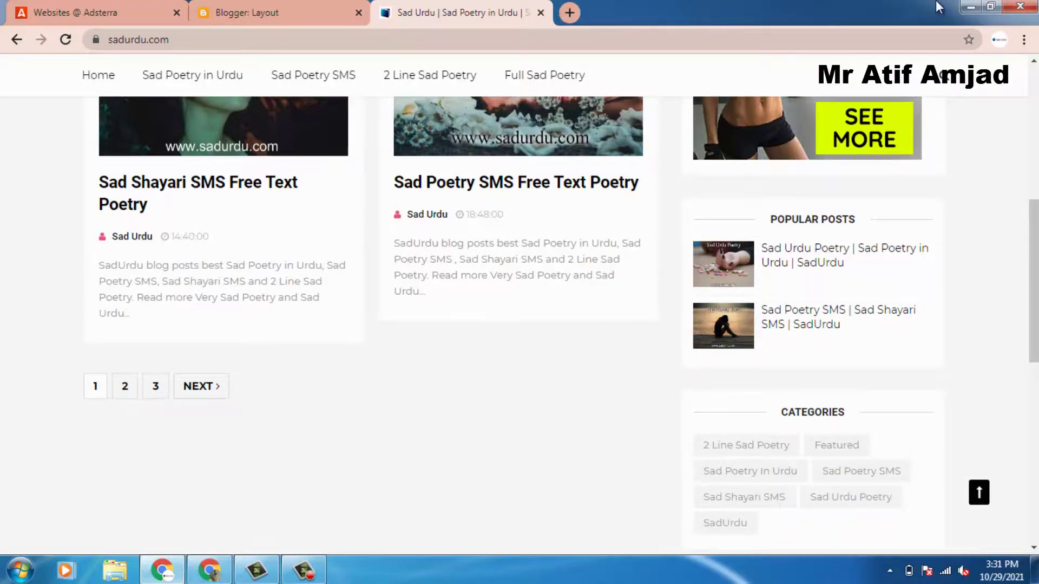
pyautogui.click(967, 6)
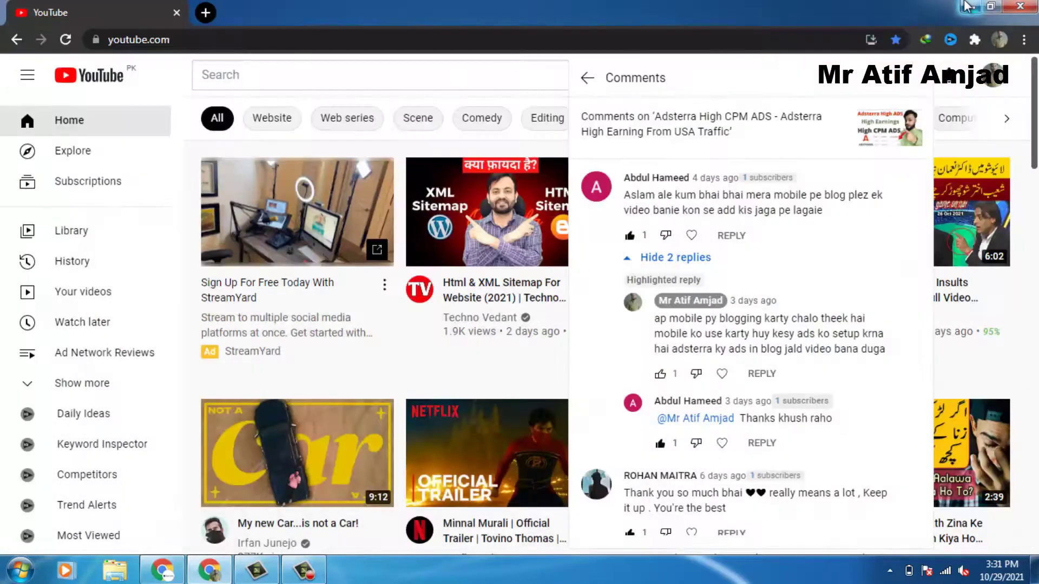